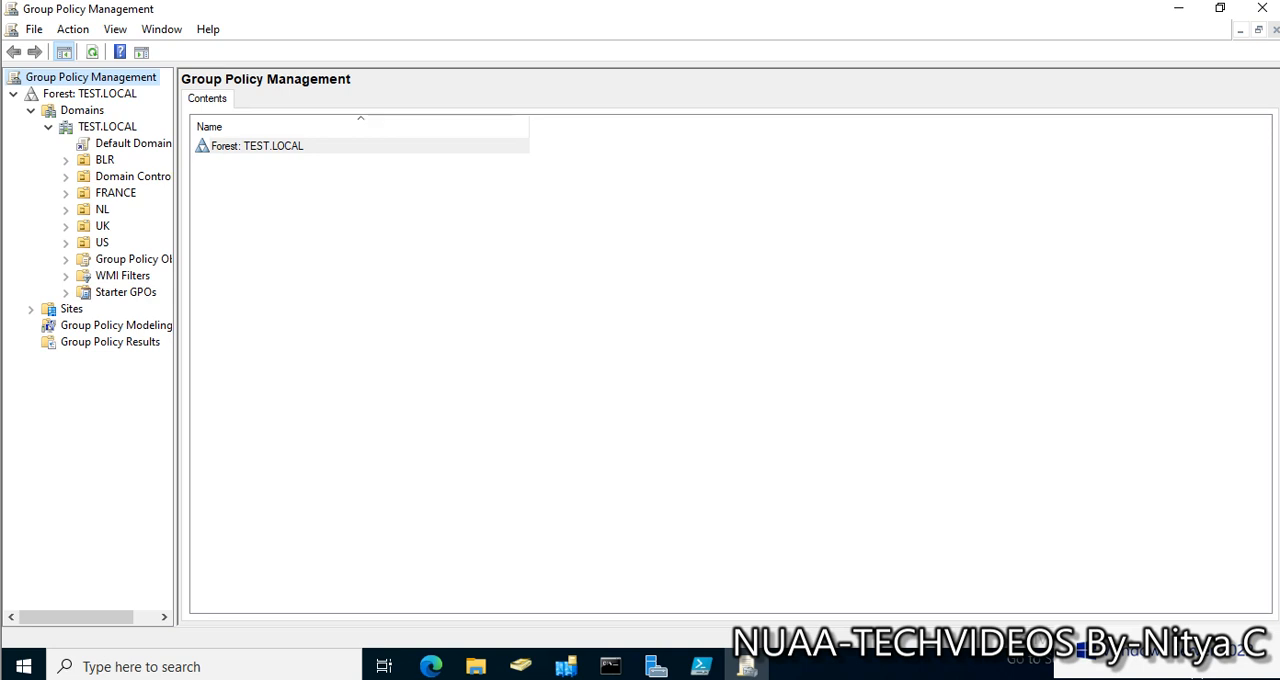
# Widen the console tree, open the Default Domain Policy under TEST.LOCAL, and suppress the GPO link message from showing again.
pyautogui.moveTo(175, 245); pyautogui.dragTo(311, 245)
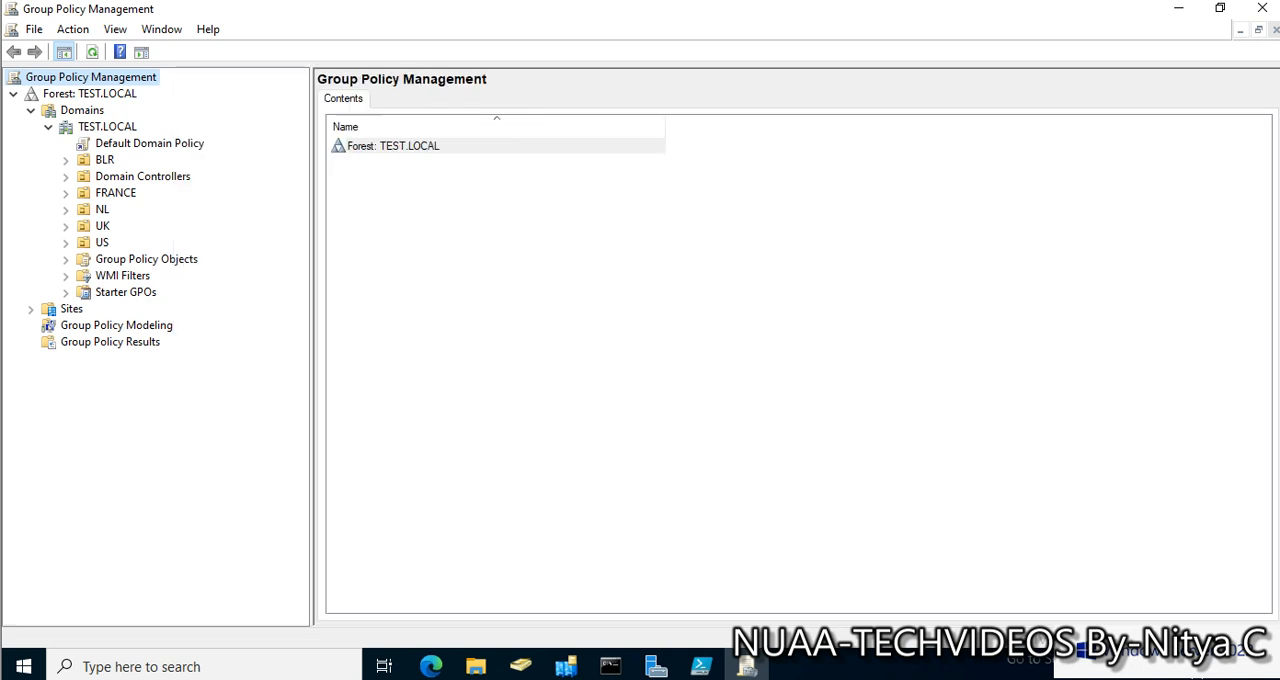
pyautogui.click(149, 143)
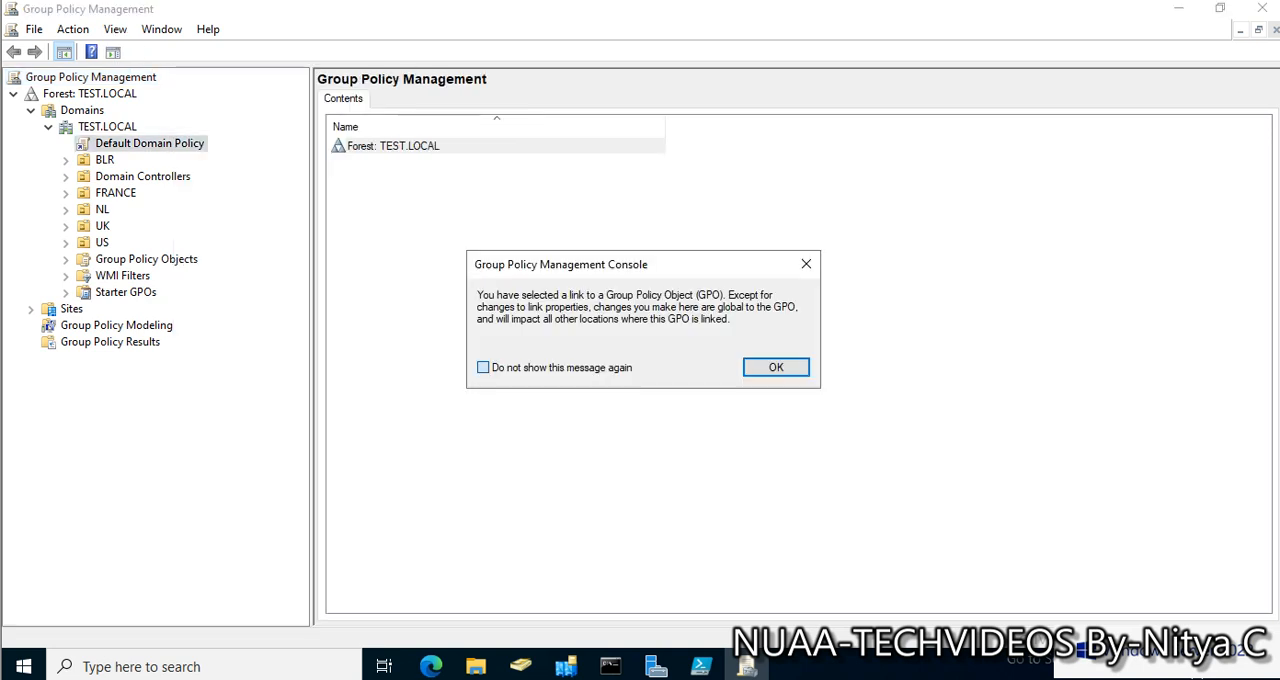
pyautogui.click(483, 367)
pyautogui.click(776, 367)
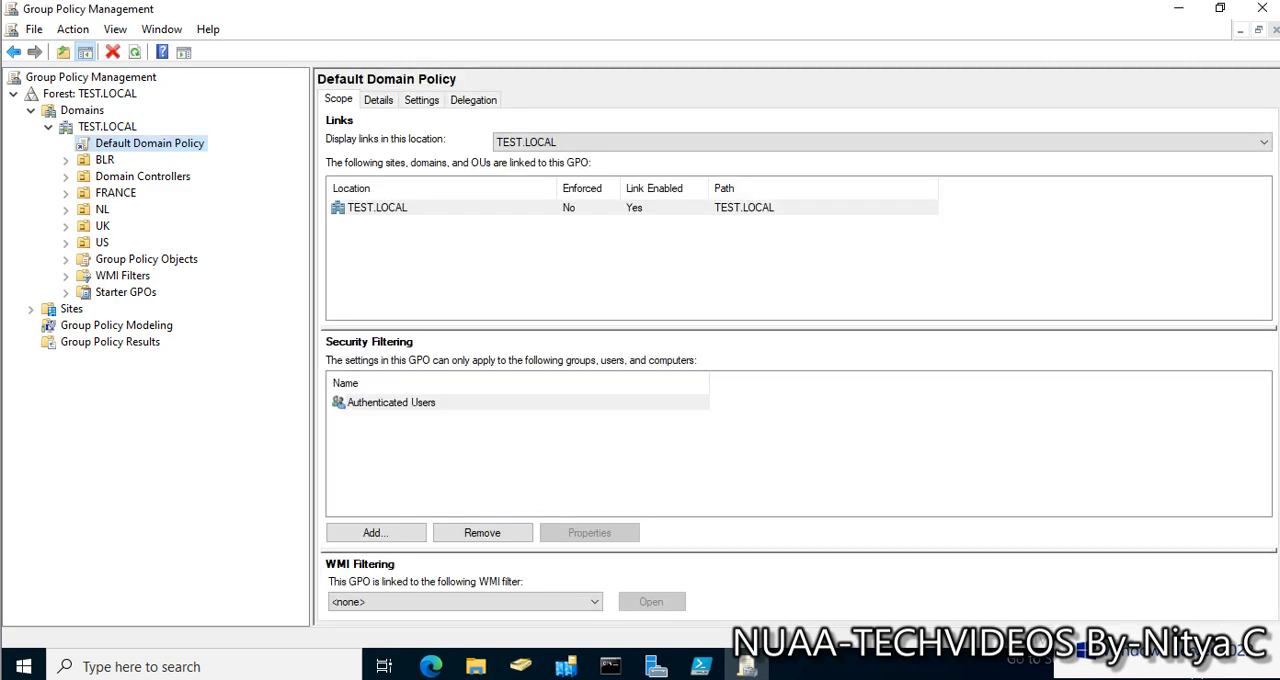
# Show the Default Domain Policy's settings report with Delegation, Computer Configuration and Account Policies/Password Policy expanded.
pyautogui.click(421, 99)
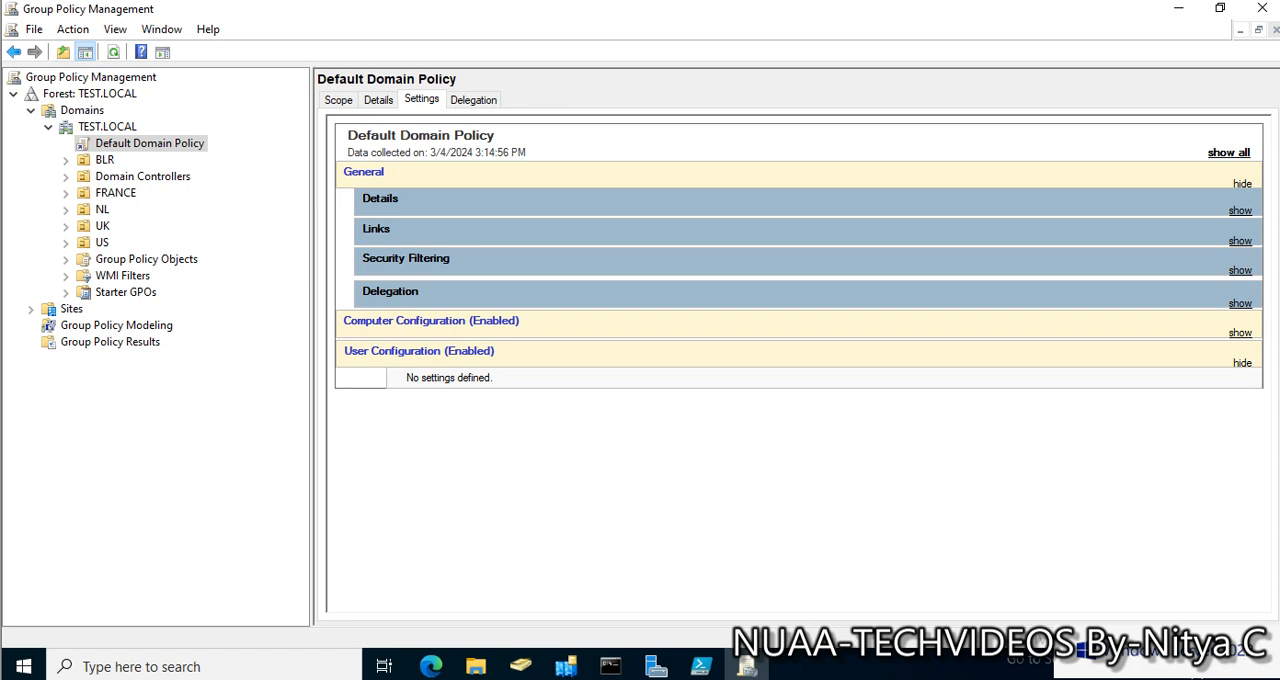
pyautogui.click(1240, 303)
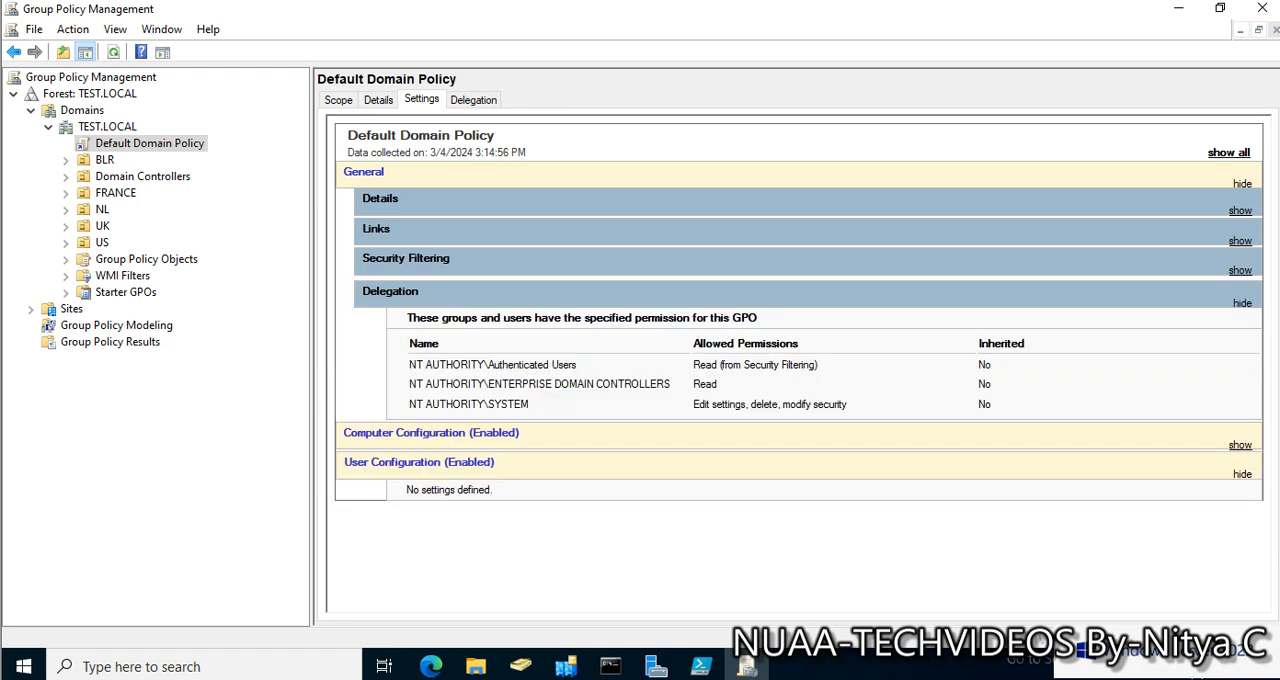
pyautogui.click(1240, 445)
pyautogui.scroll(-2, 1240, 445)
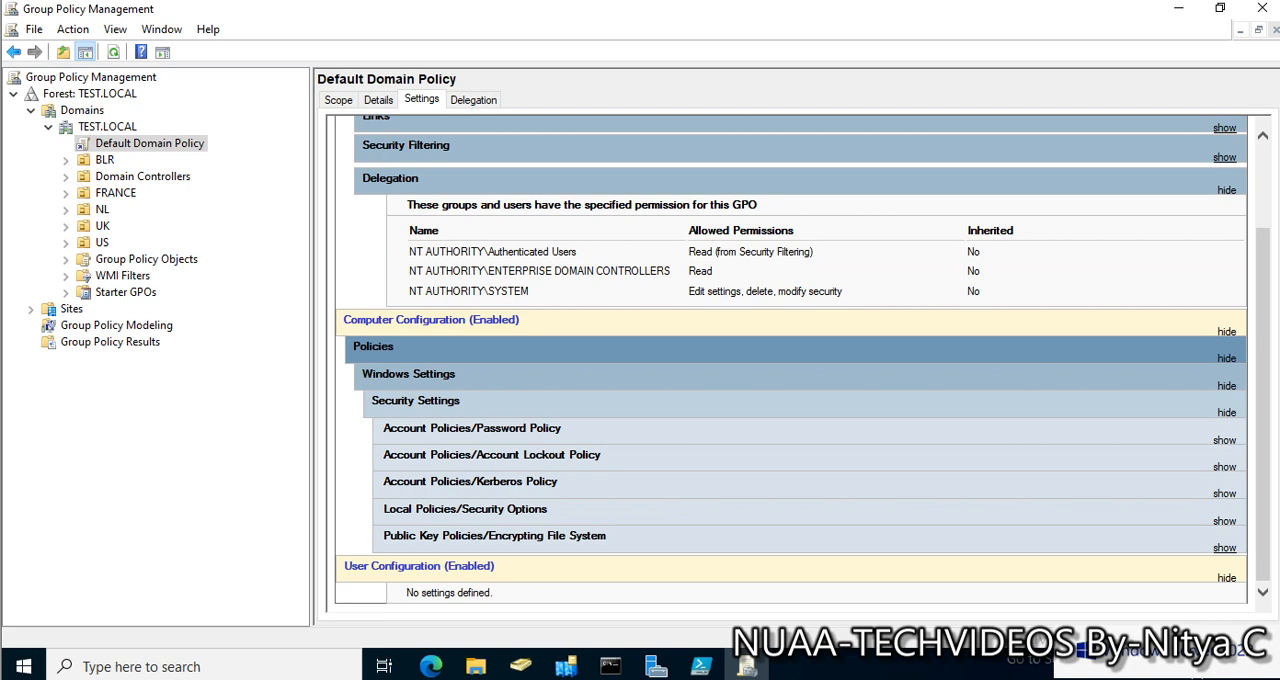
pyautogui.click(1224, 440)
pyautogui.scroll(-3, 1224, 440)
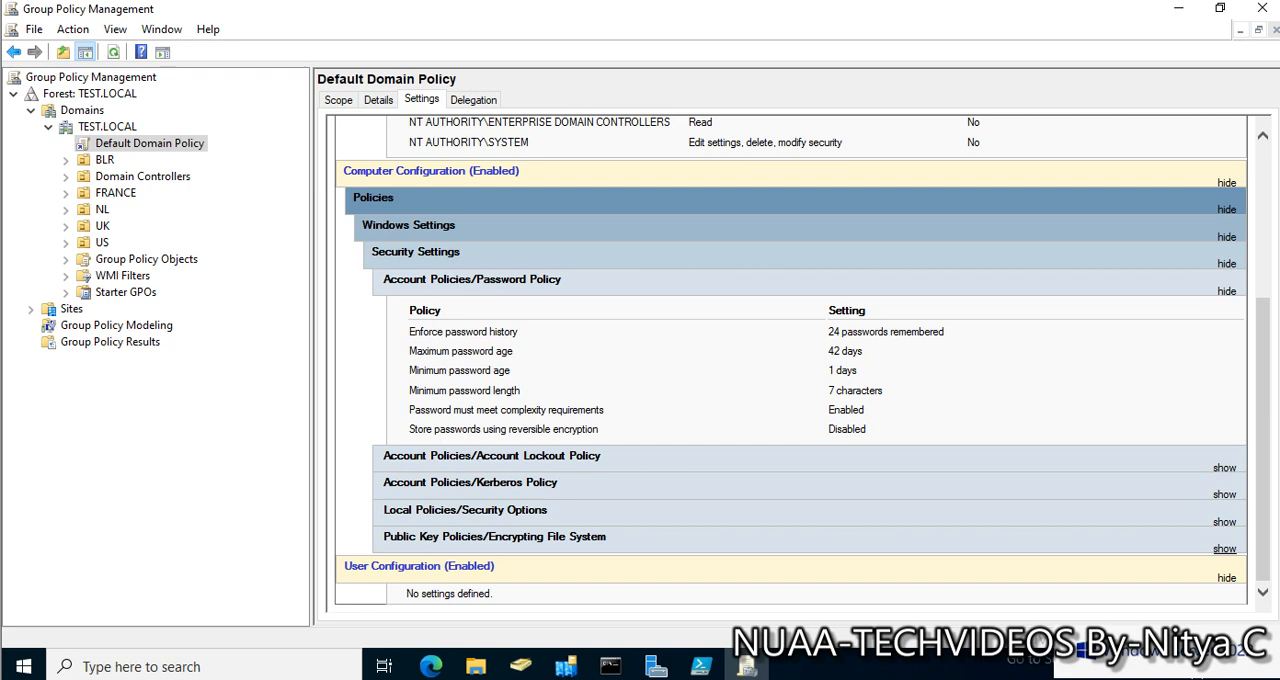
# Examine the domain password policy entries, including password history, maximum and minimum password age, and minimum password length.
pyautogui.moveTo(409, 331); pyautogui.dragTo(518, 331)
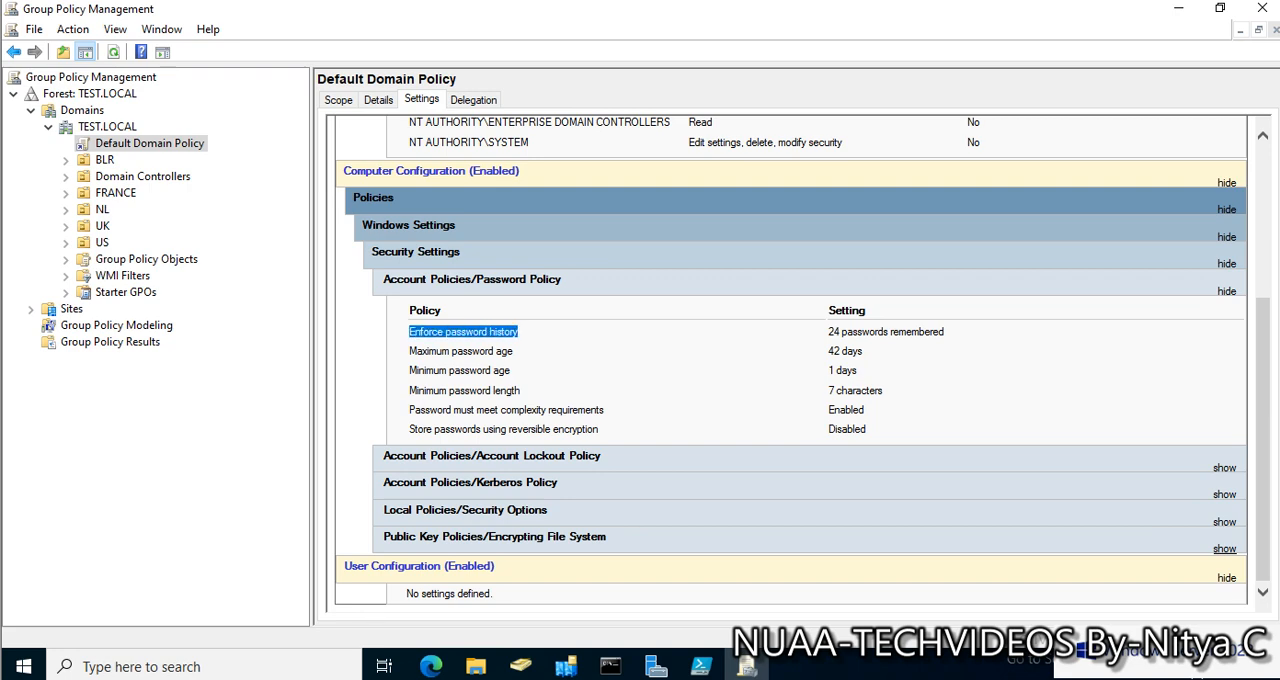
pyautogui.moveTo(829, 331); pyautogui.dragTo(944, 331)
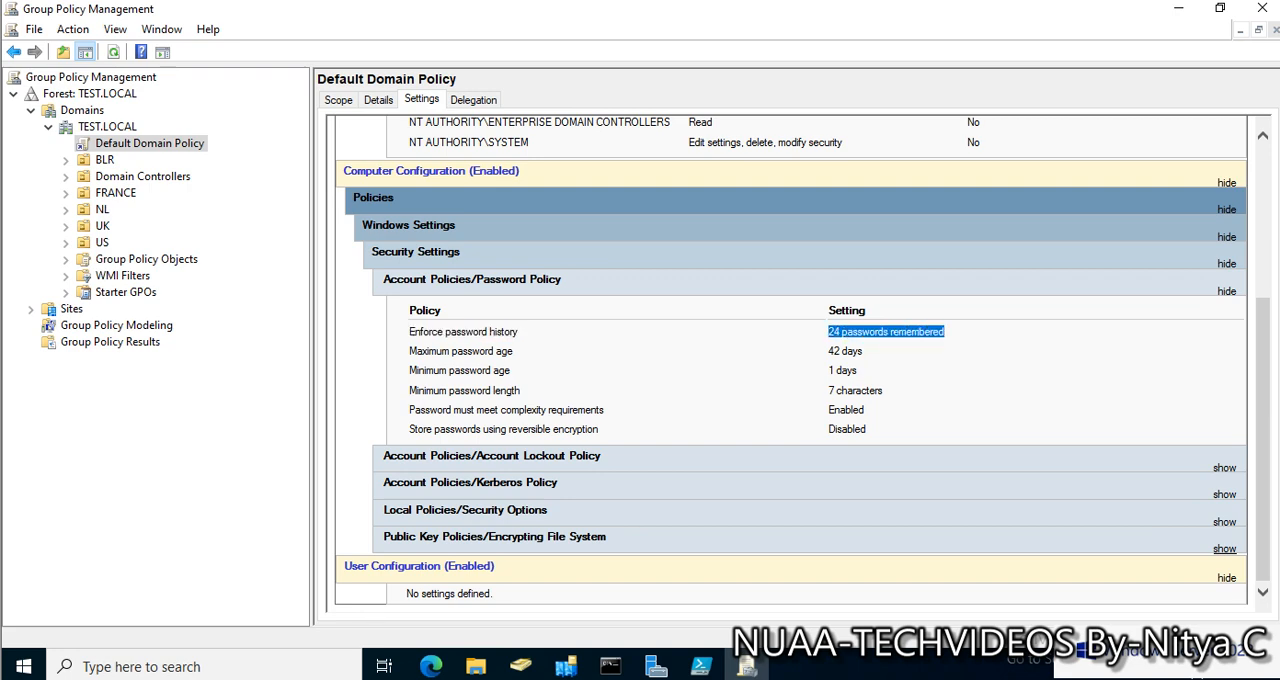
pyautogui.moveTo(409, 351); pyautogui.dragTo(513, 351)
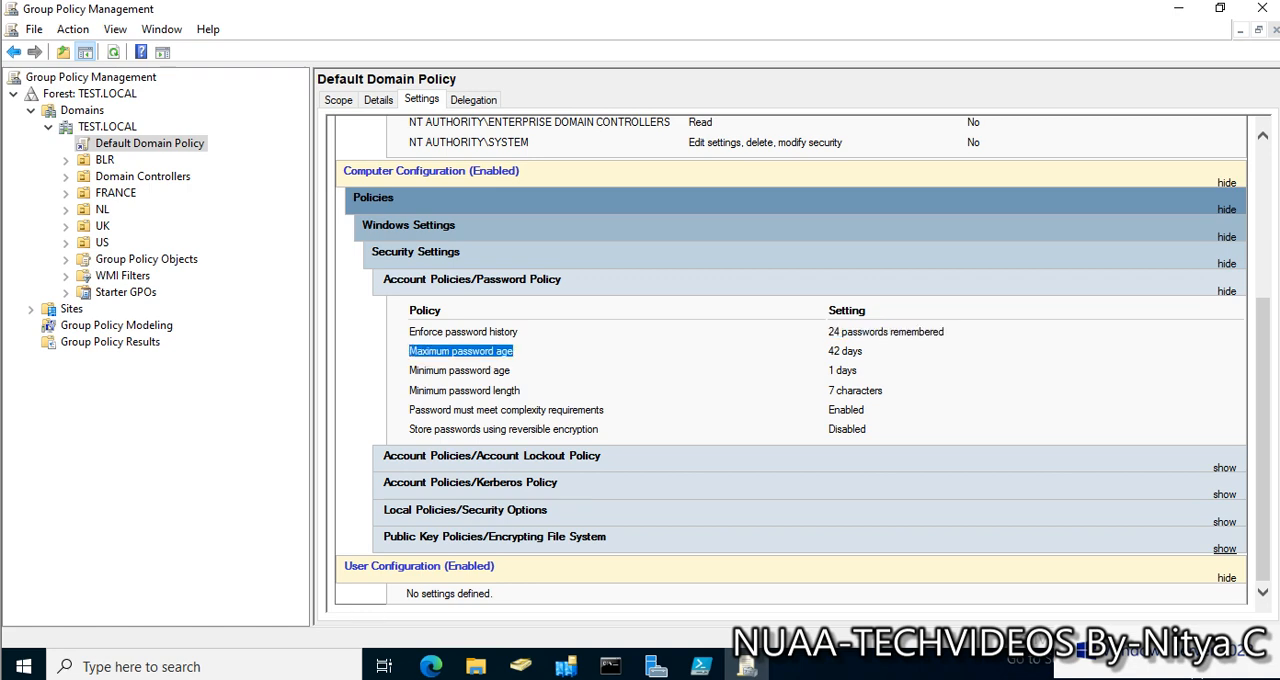
pyautogui.moveTo(409, 370); pyautogui.dragTo(510, 370)
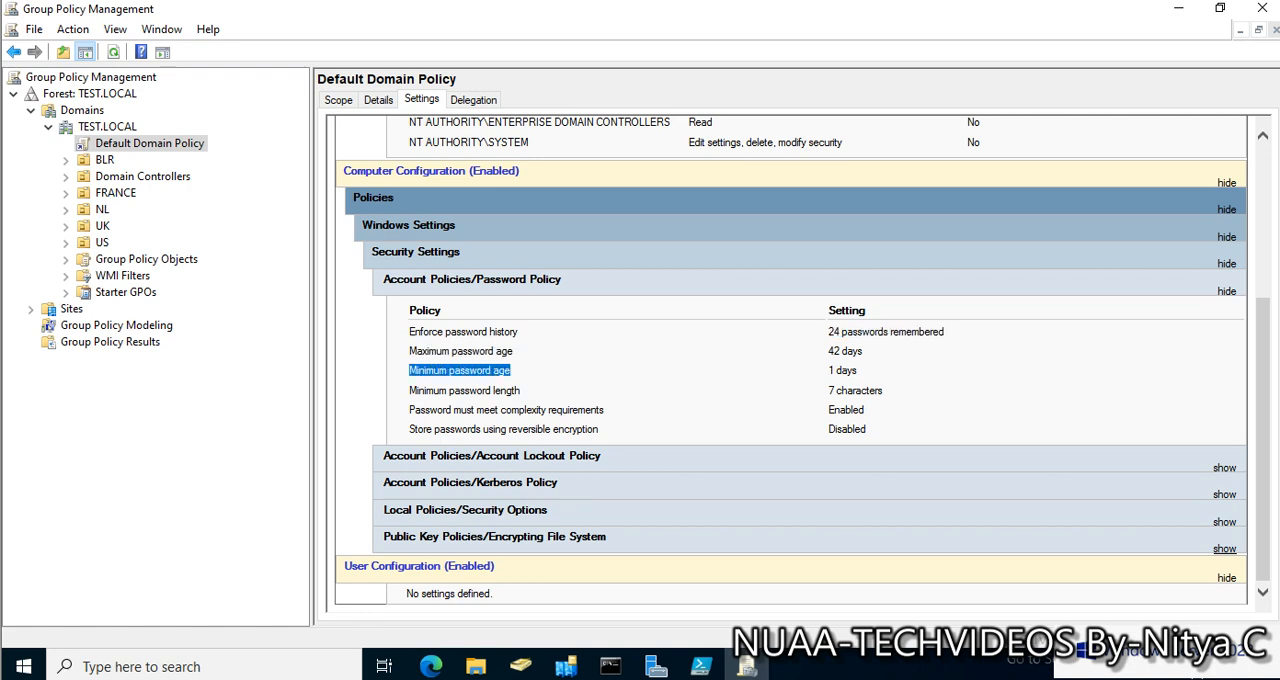
pyautogui.click(532, 372)
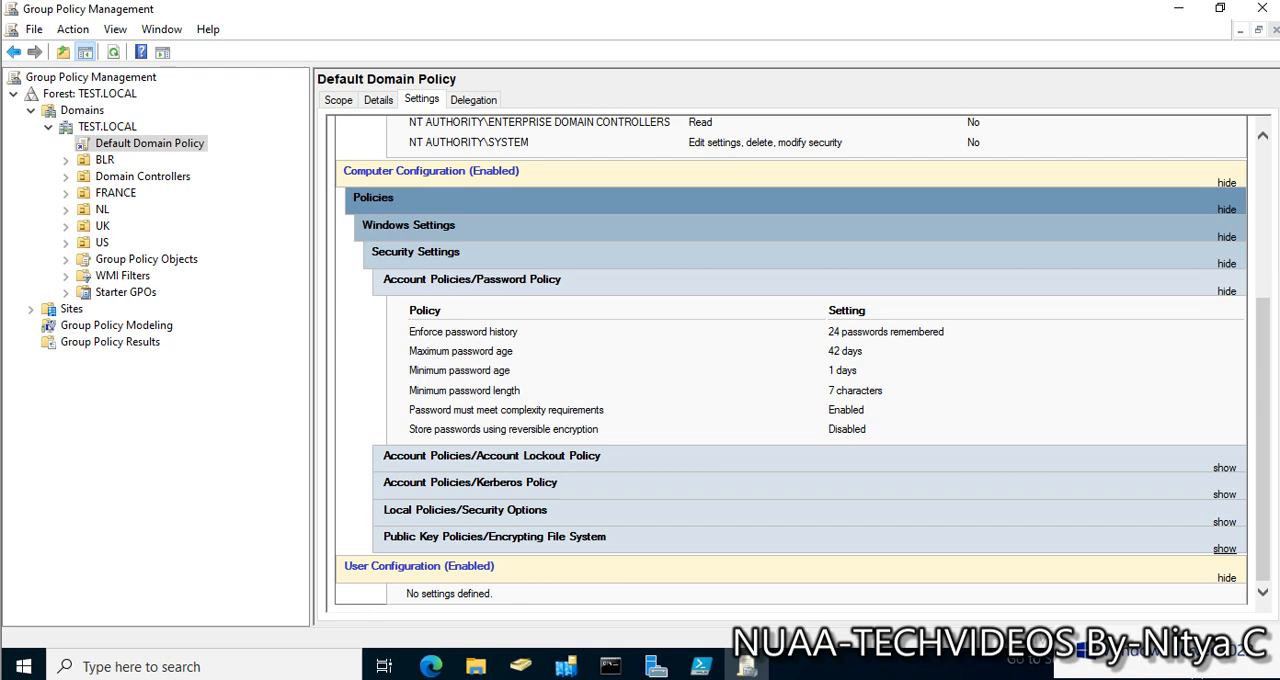
pyautogui.moveTo(447, 390); pyautogui.dragTo(521, 390)
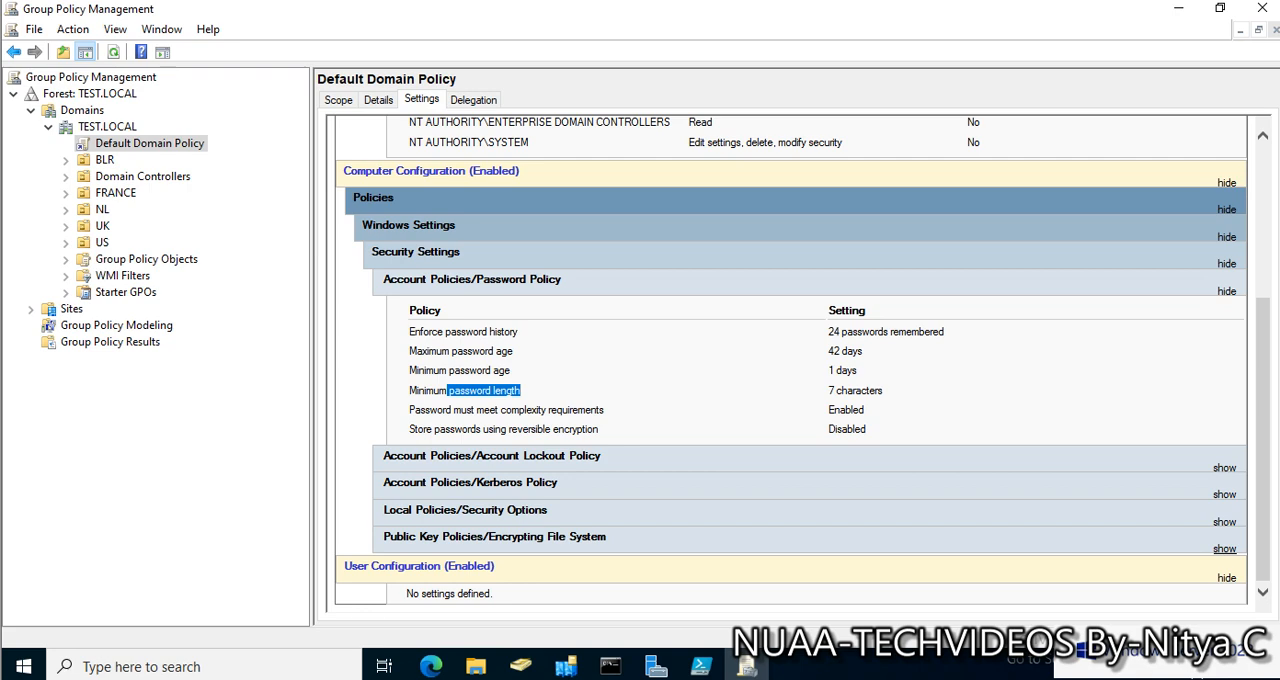
pyautogui.moveTo(870, 432); pyautogui.dragTo(408, 332)
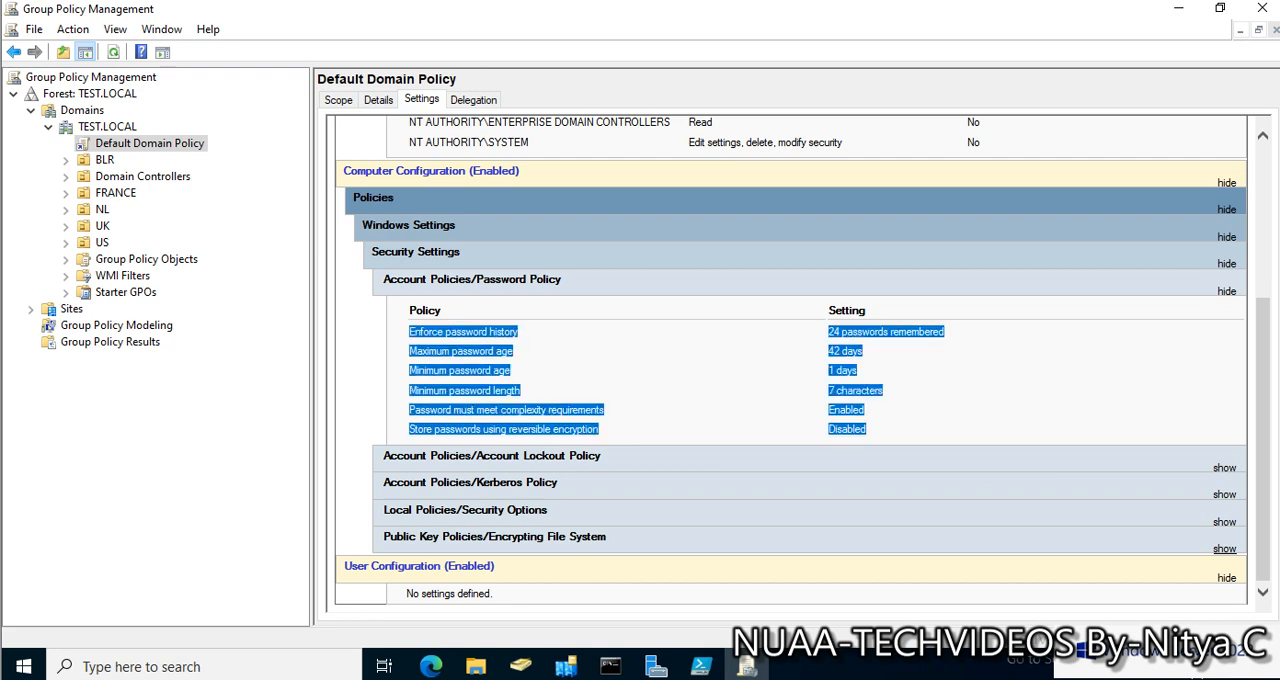
pyautogui.click(640, 381)
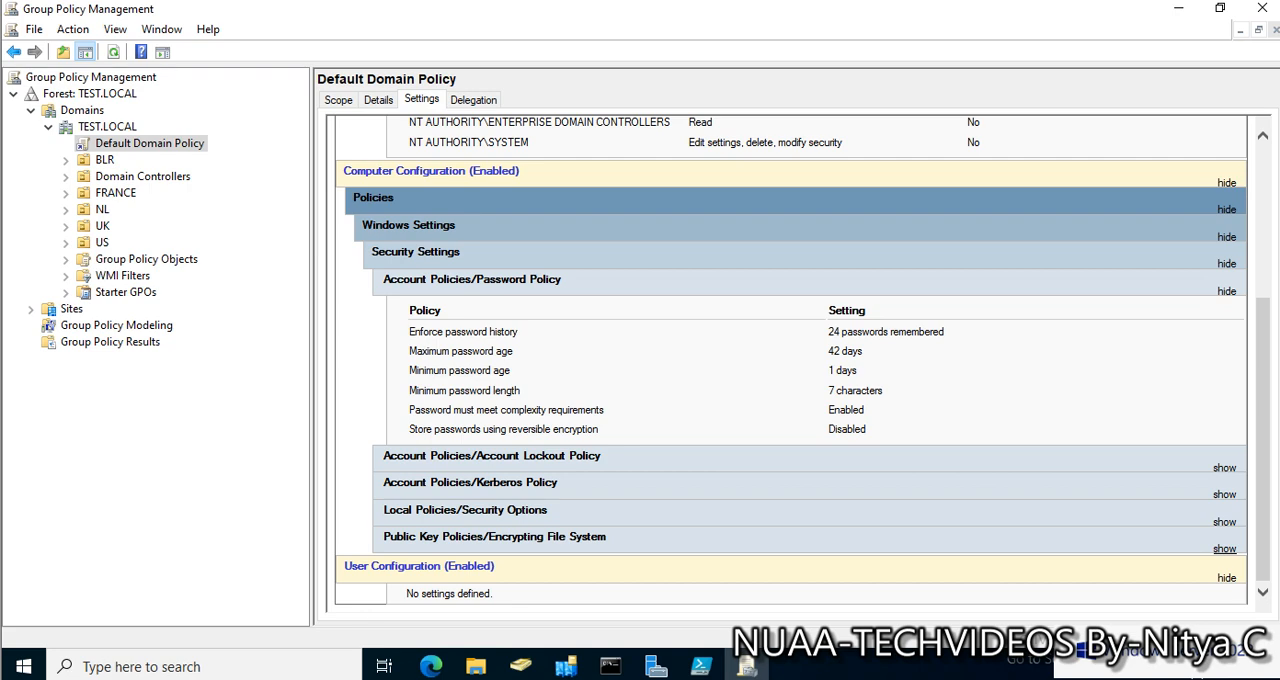
# Check the NL organizational unit's linked Group Policy Objects against the Default Domain Policy.
pyautogui.click(102, 210)
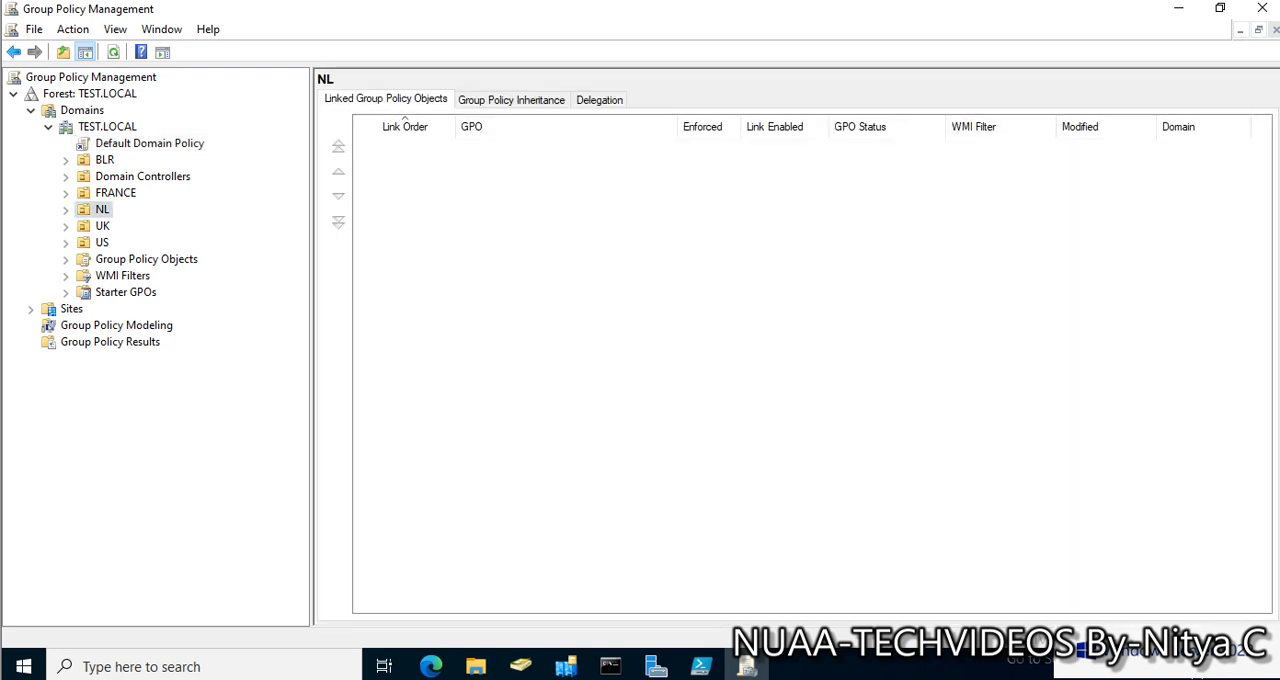
pyautogui.click(149, 143)
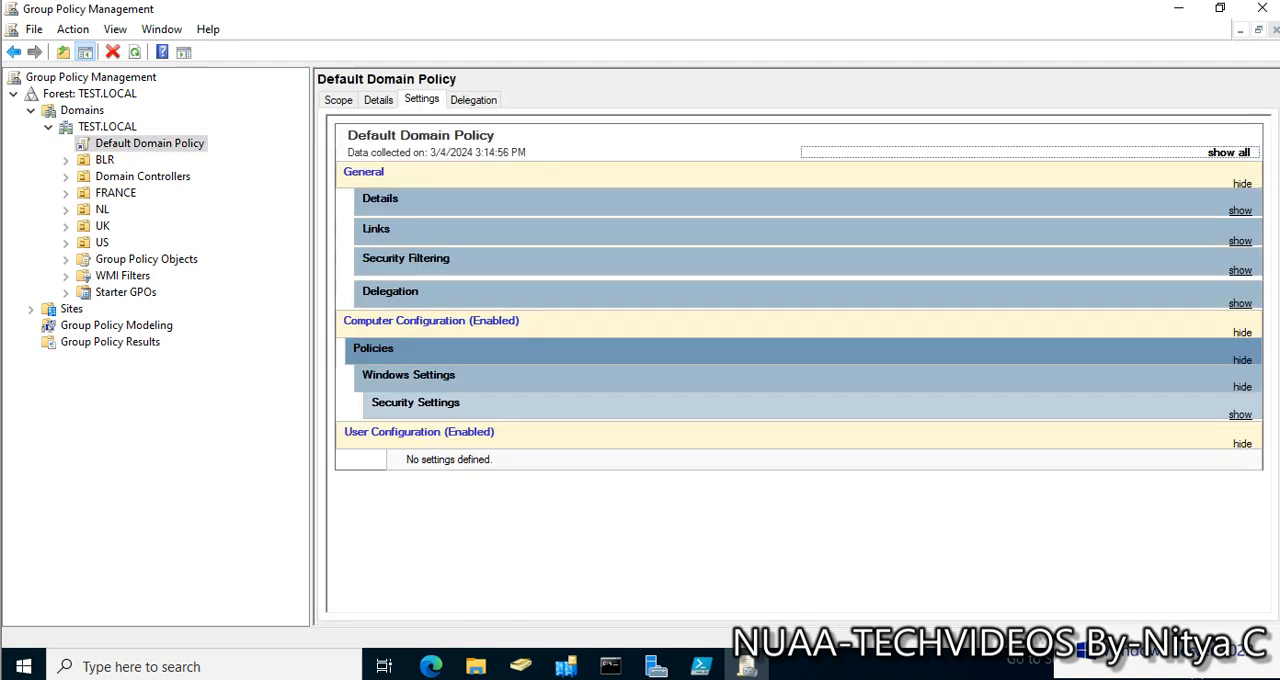
pyautogui.click(102, 210)
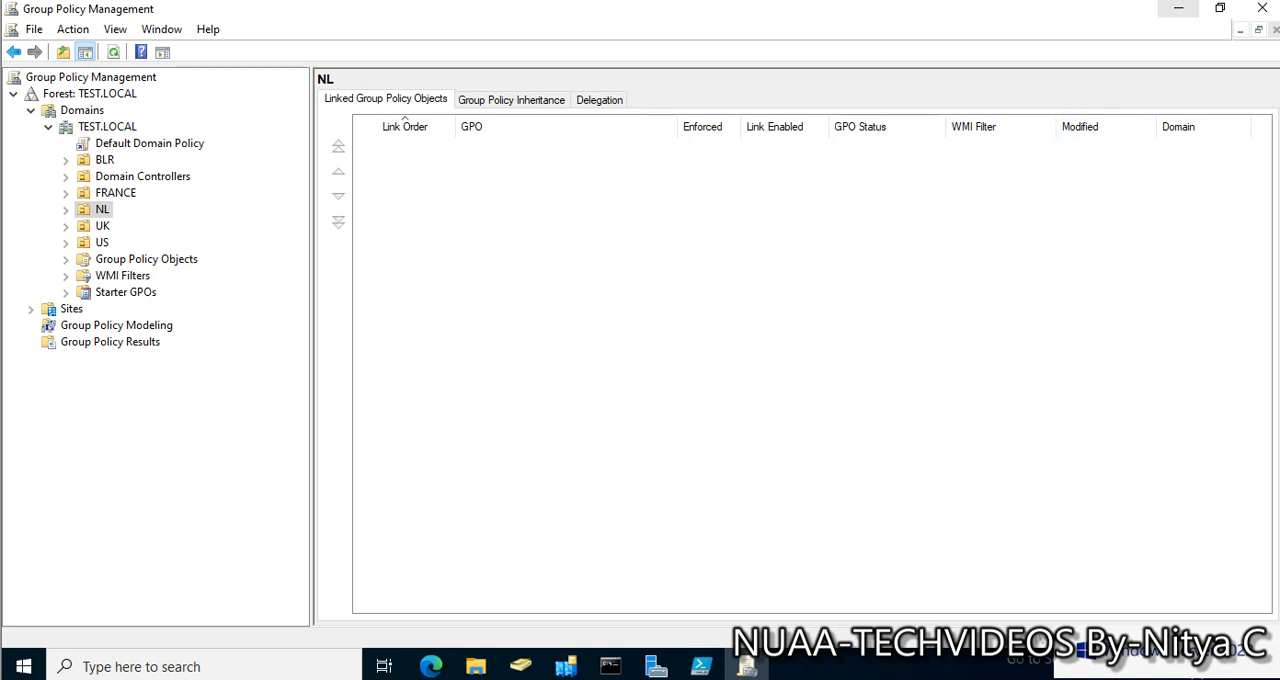
# Switch to Active Directory Users and Computers, open the Password Settings Container under System, and widen the tree to show full names.
pyautogui.click(1178, 8)
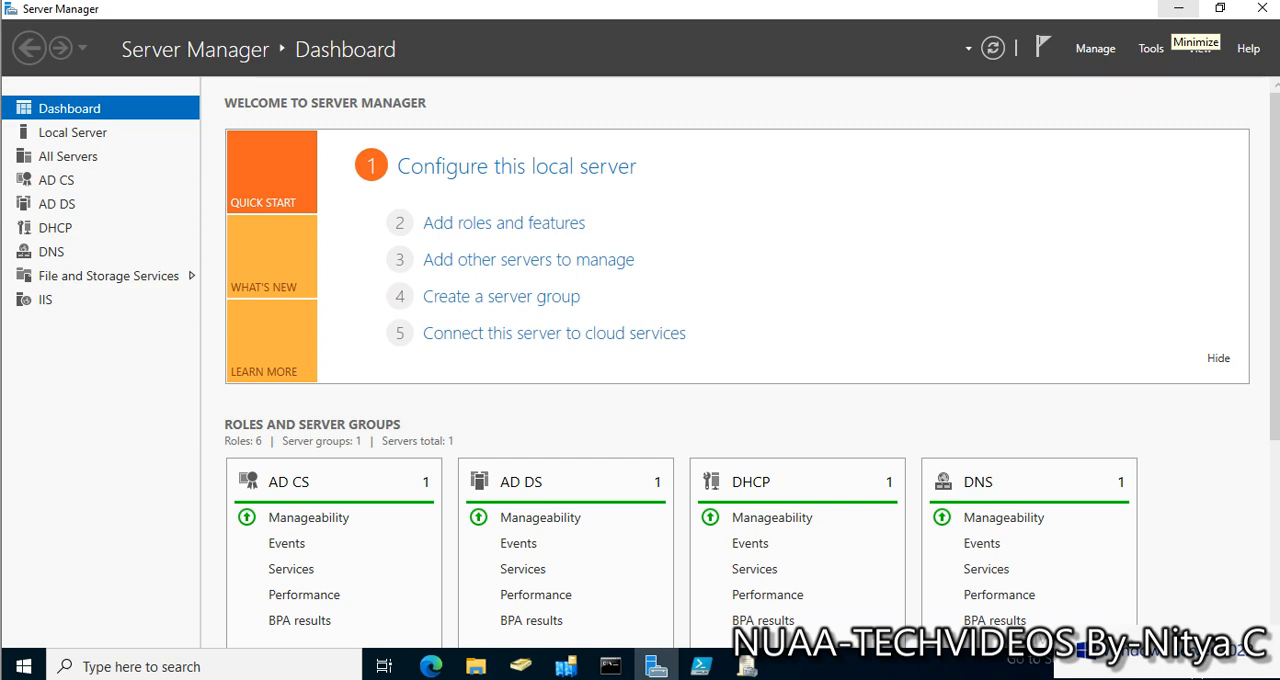
pyautogui.click(1178, 8)
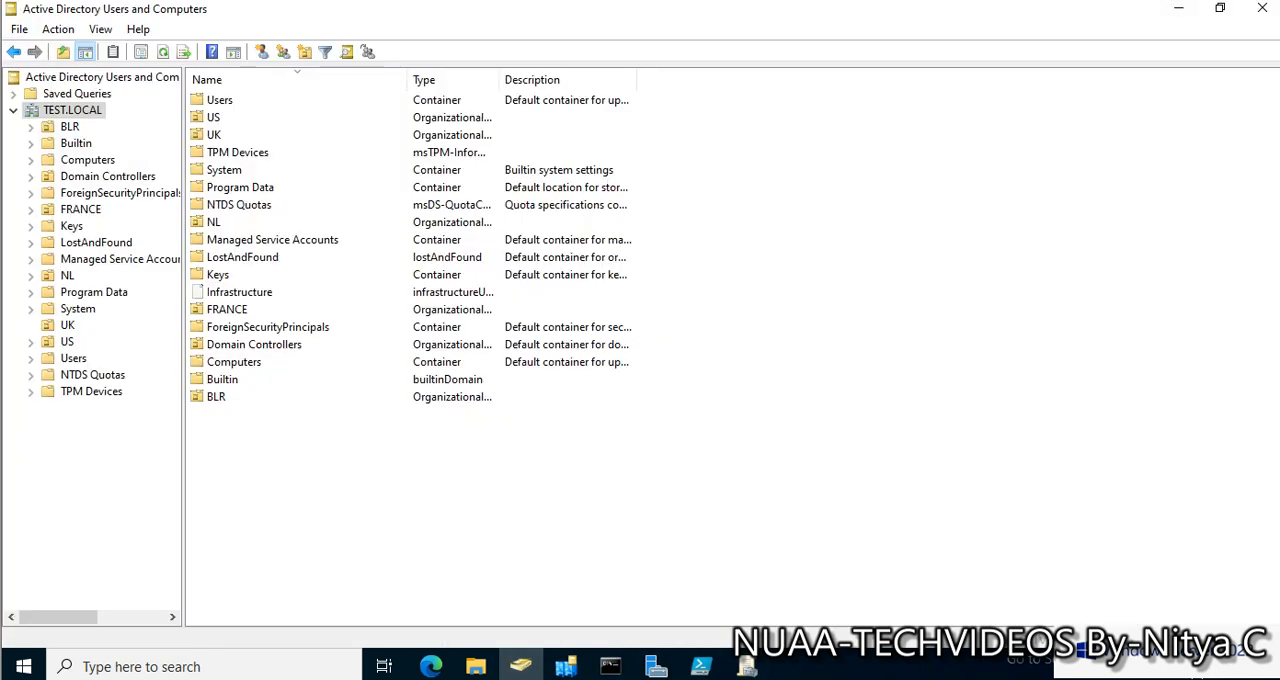
pyautogui.doubleClick(77, 309)
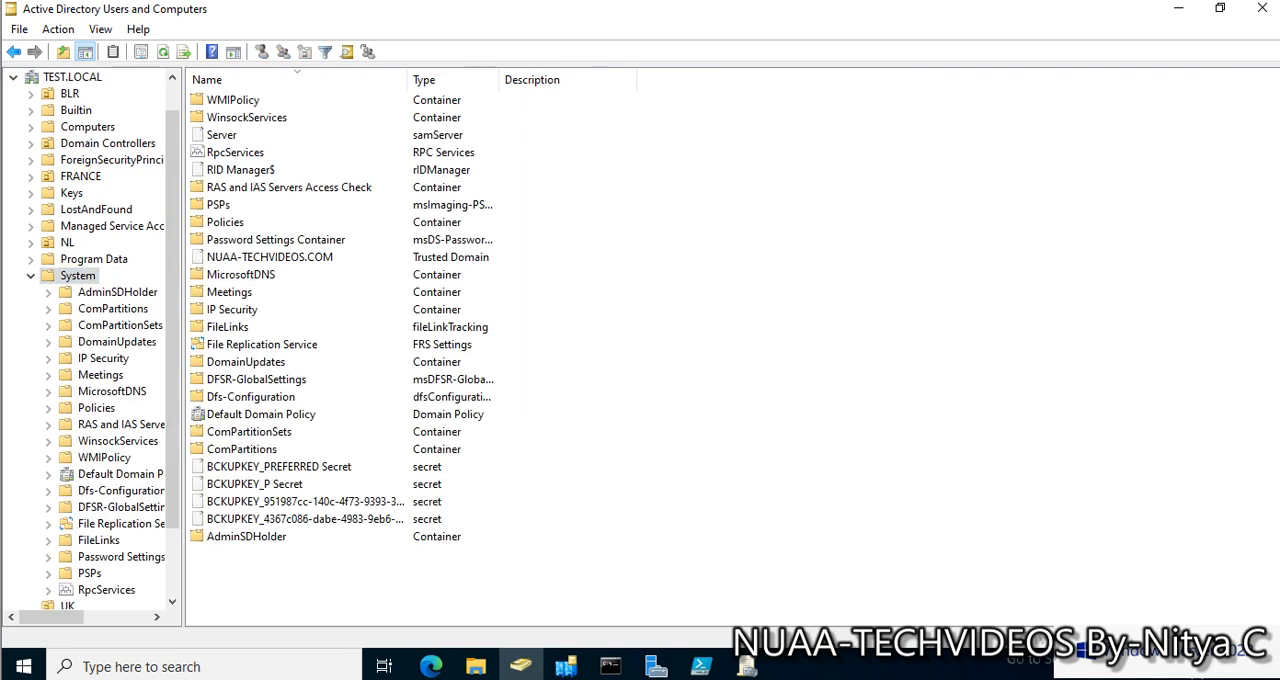
pyautogui.scroll(-2, 120, 424)
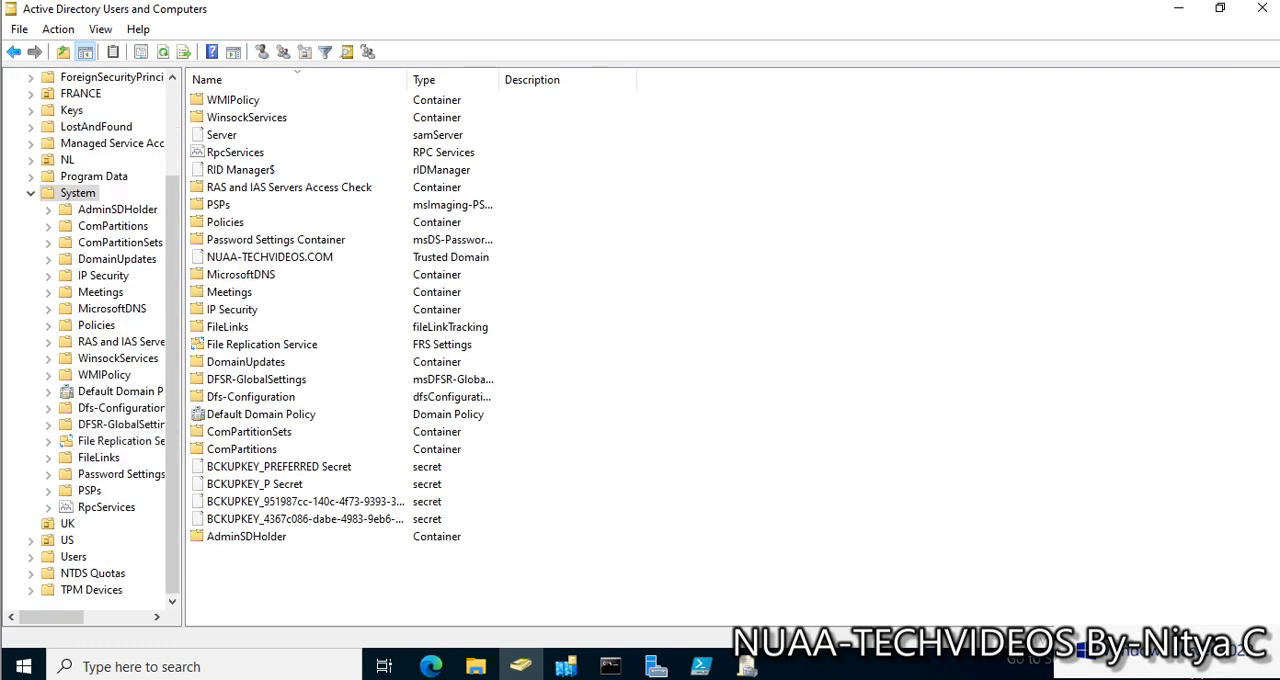
pyautogui.click(90, 441)
pyautogui.click(105, 474)
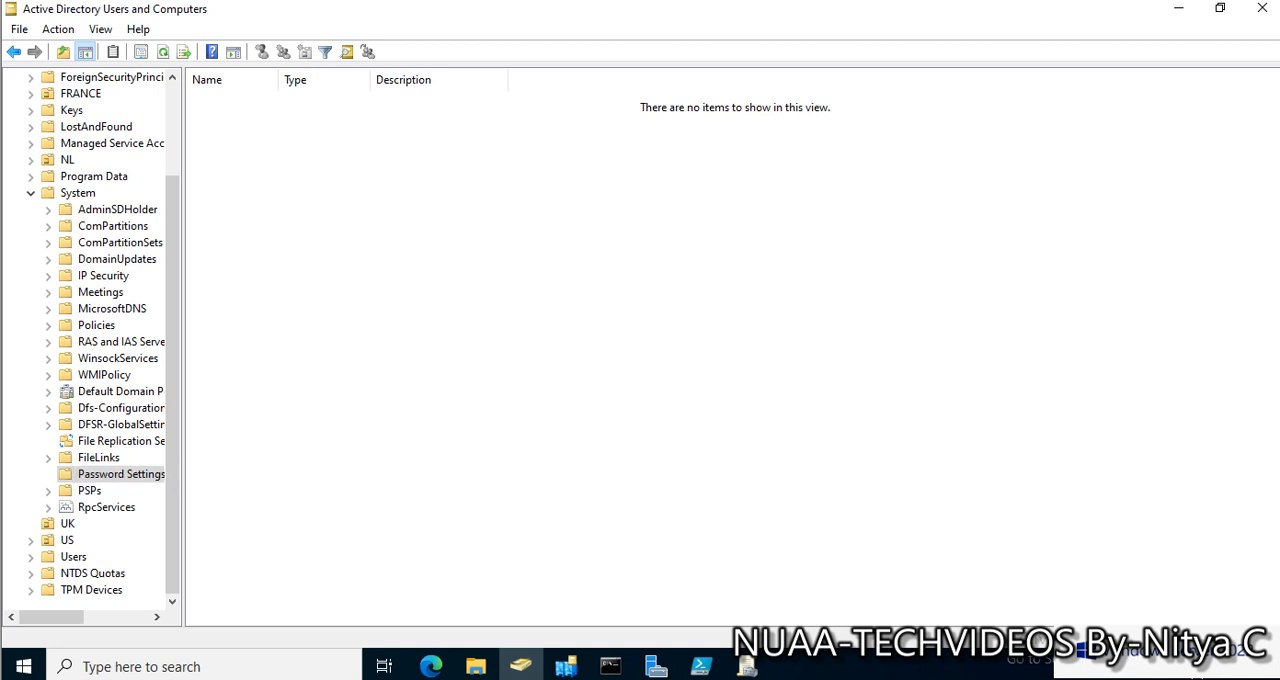
pyautogui.moveTo(183, 420); pyautogui.dragTo(472, 420)
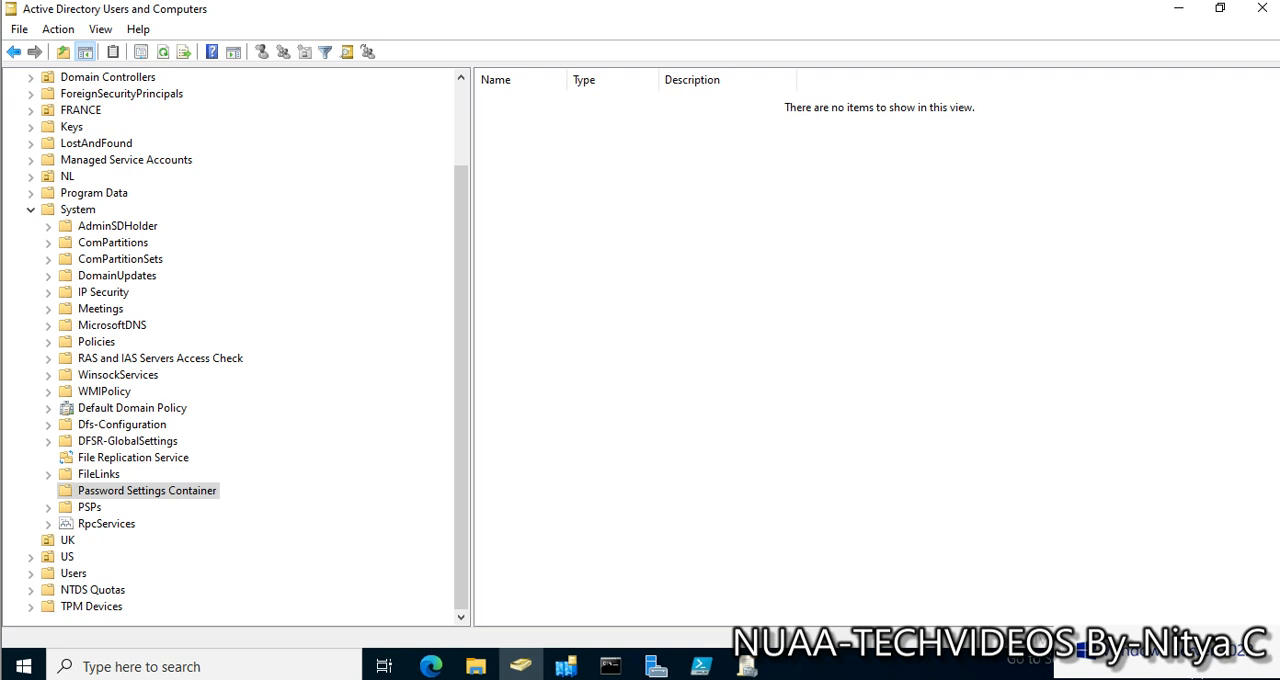
# Check which actions are available for the Password Settings Container, then minimize Active Directory Users and Computers.
pyautogui.rightClick(159, 489)
pyautogui.moveTo(215, 375)
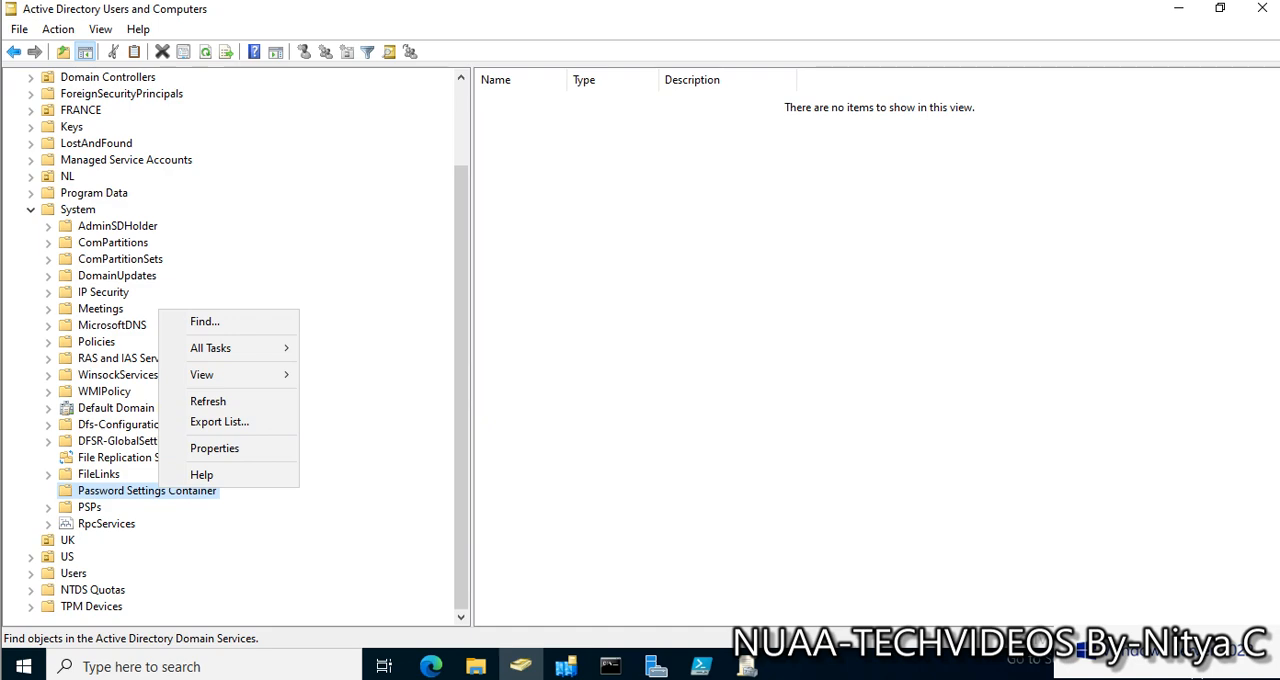
pyautogui.click(1179, 8)
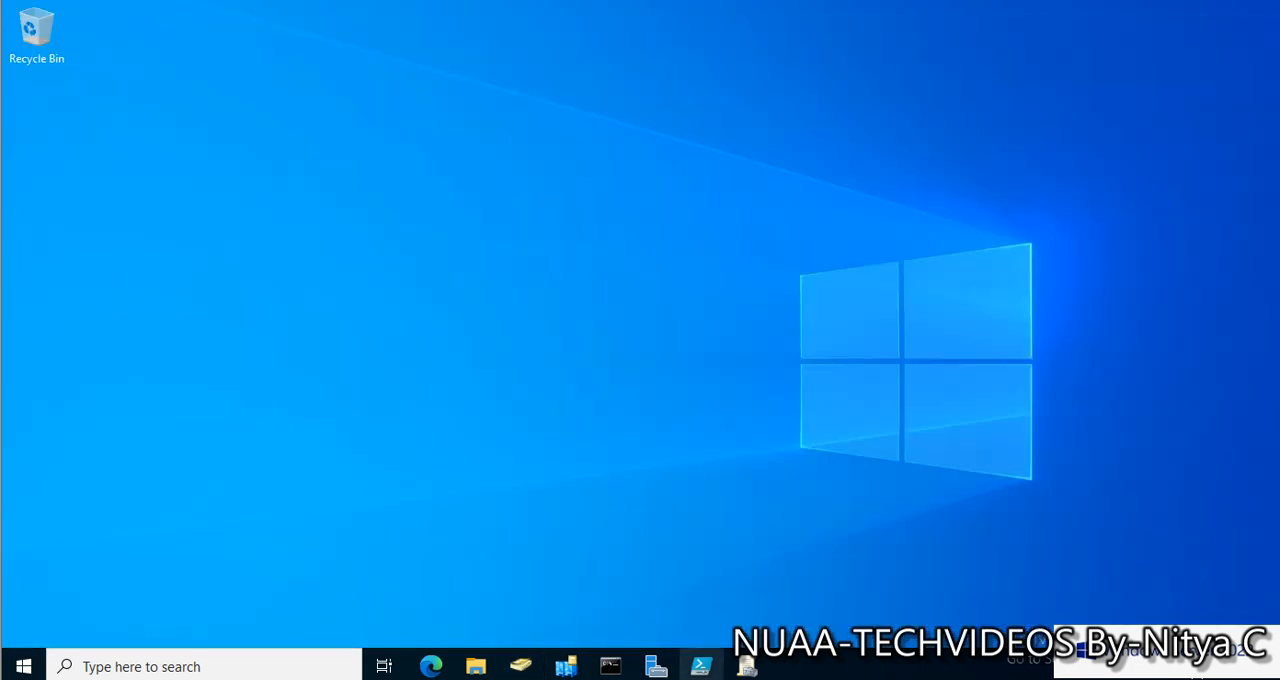
pyautogui.rightClick(557, 376)
pyautogui.click(590, 429)
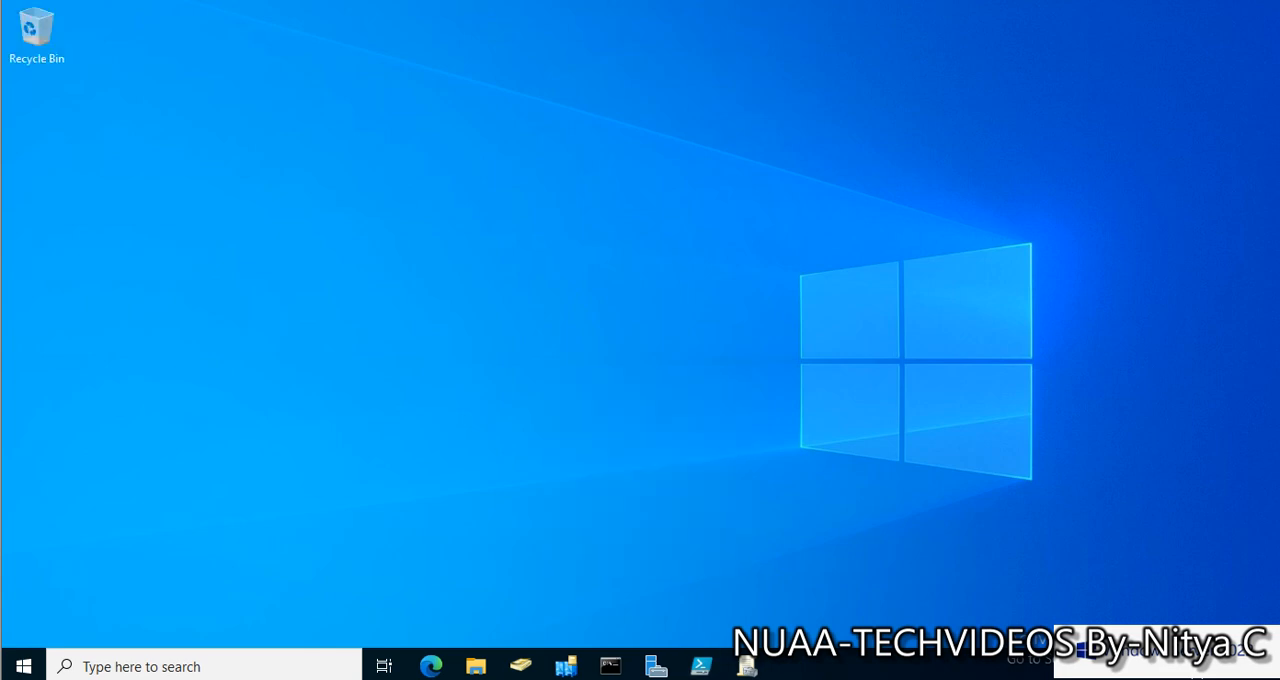
# Switch to Server Manager and launch ADSI Edit from its administrative tools.
pyautogui.click(656, 666)
pyautogui.click(1151, 48)
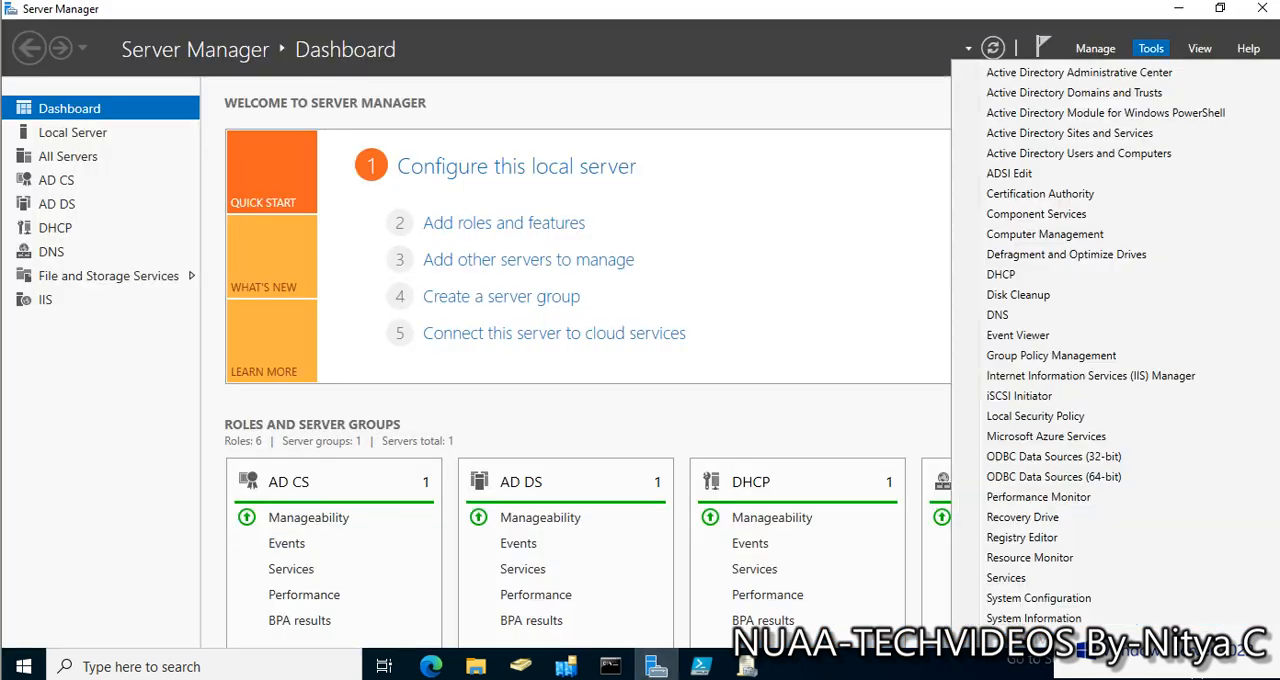
pyautogui.click(1040, 193)
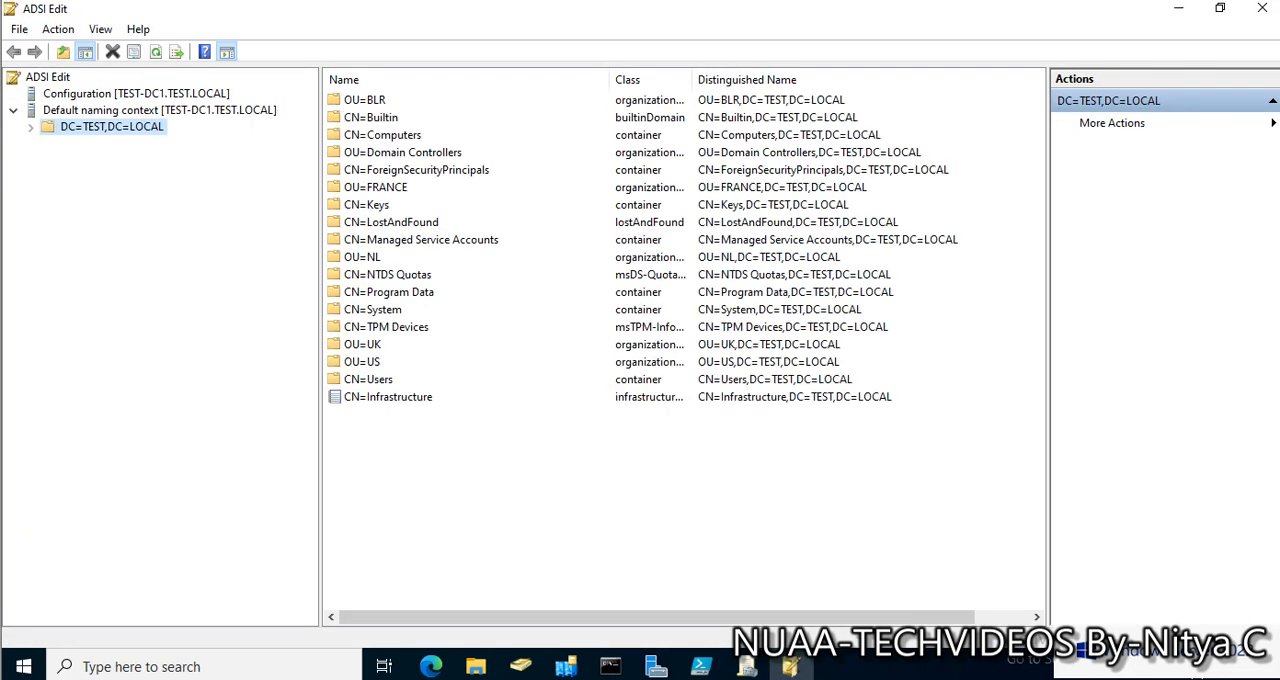
# Expand DC=TEST,DC=LOCAL in the default naming context and select CN=Password Settings Container under CN=System.
pyautogui.click(159, 110)
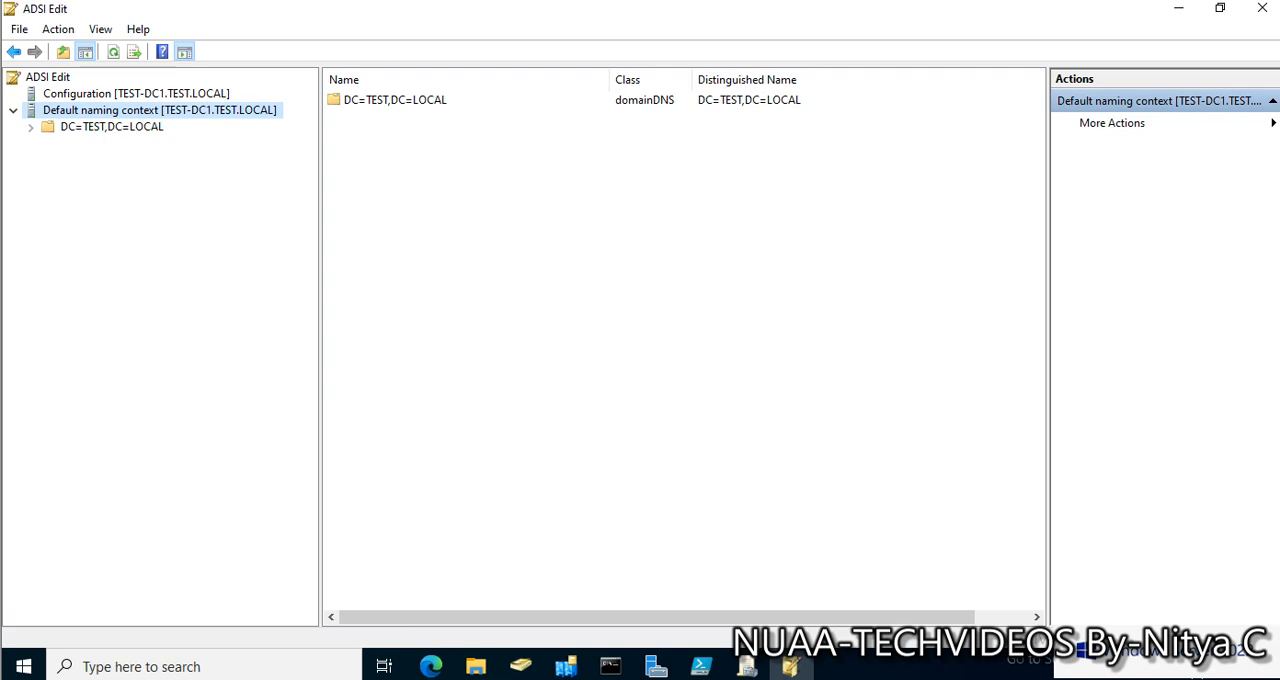
pyautogui.doubleClick(111, 127)
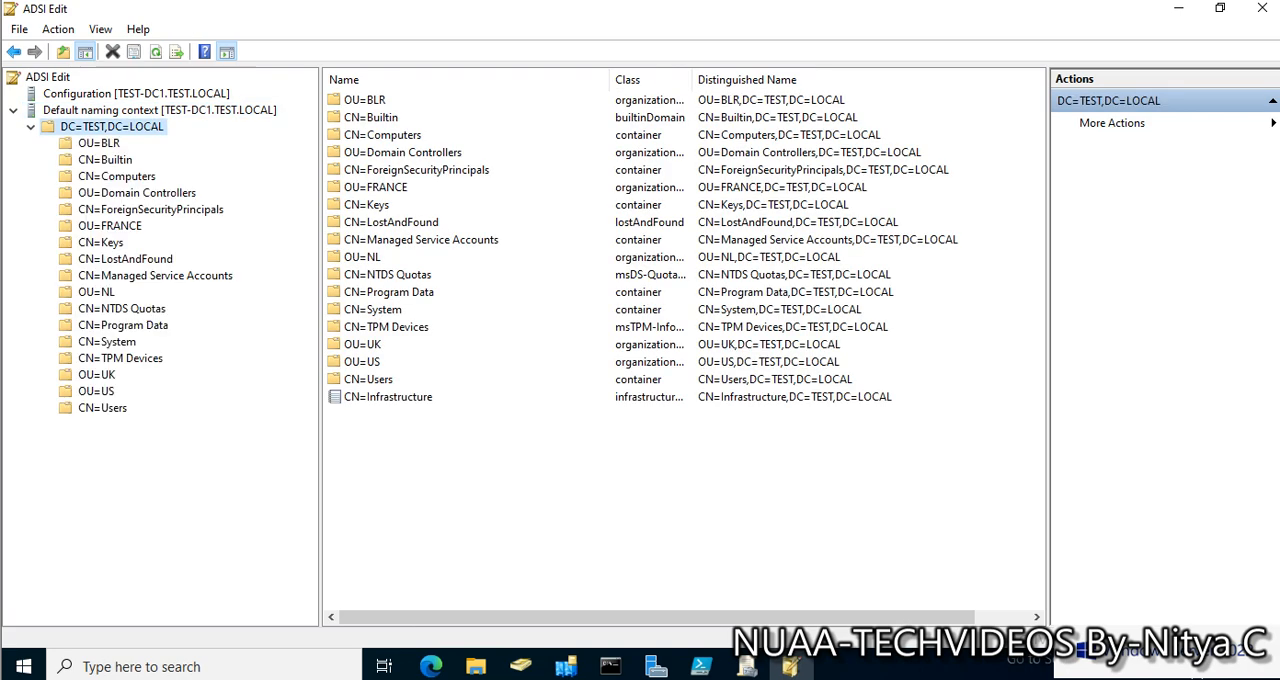
pyautogui.doubleClick(107, 342)
pyautogui.click(176, 557)
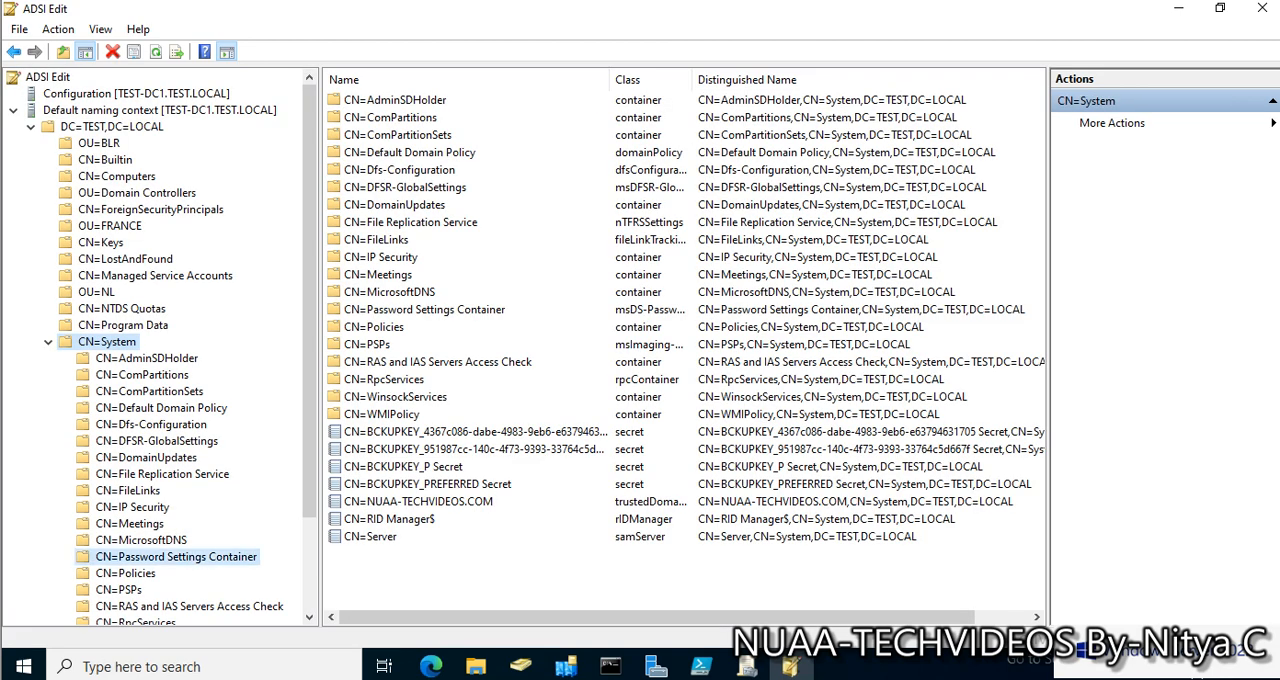
pyautogui.rightClick(184, 557)
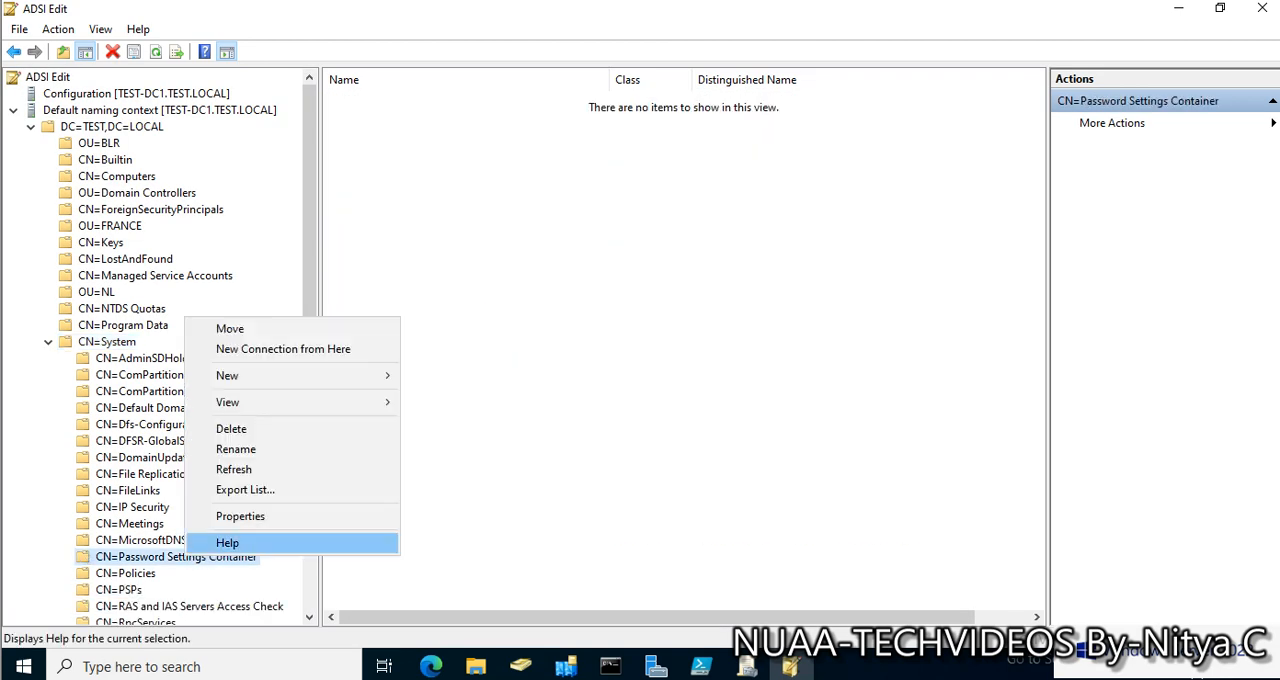
pyautogui.moveTo(290, 375)
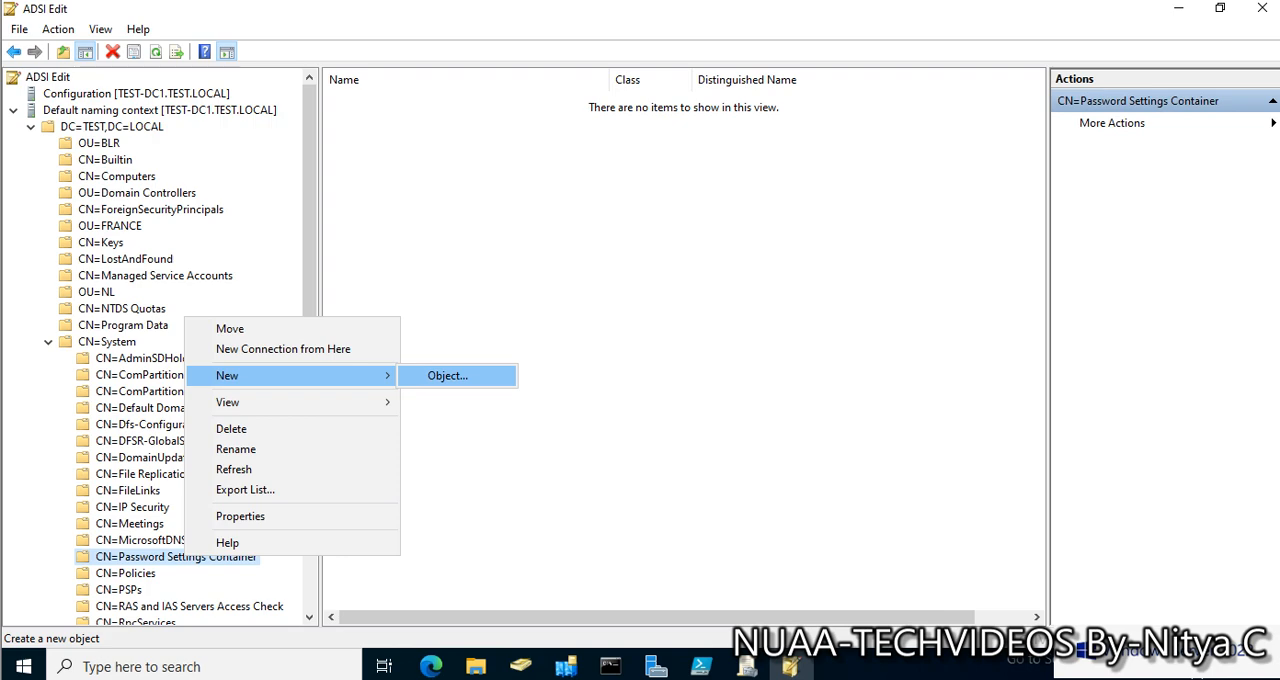
pyautogui.click(447, 375)
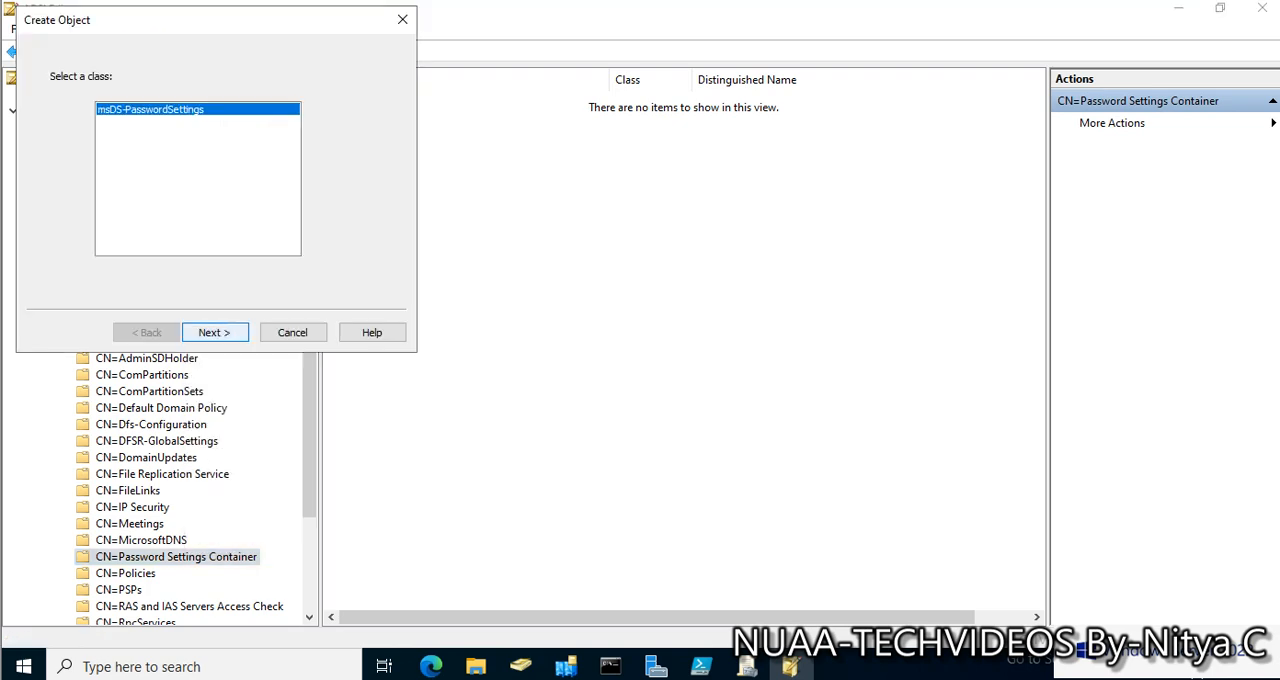
pyautogui.press('Return')
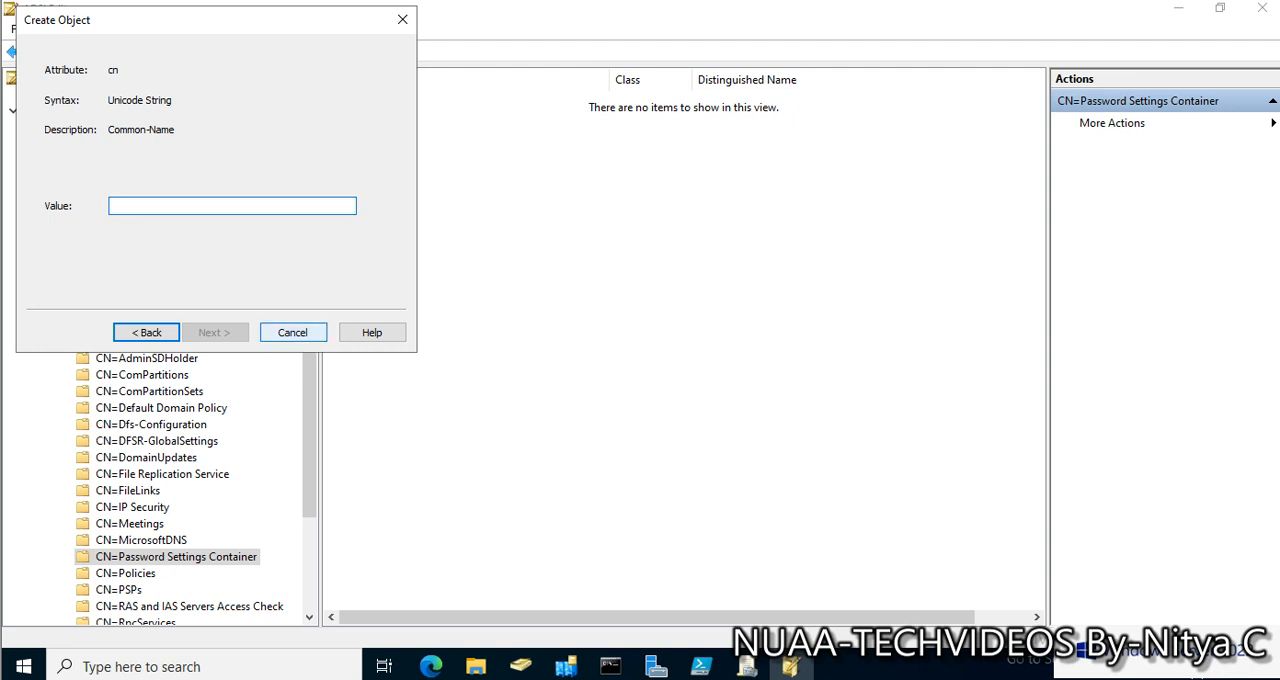
pyautogui.click(293, 332)
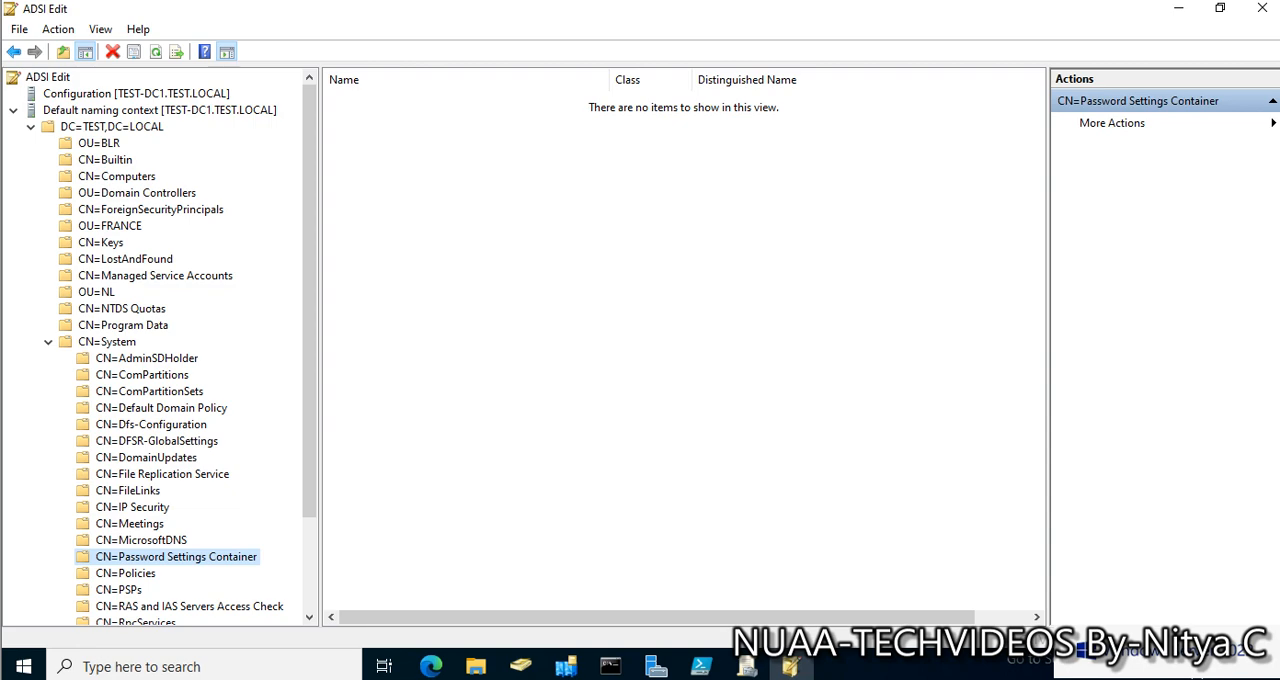
# Minimize ADSI Edit and launch Active Directory Administrative Center from Server Manager's administrative tools.
pyautogui.click(1179, 8)
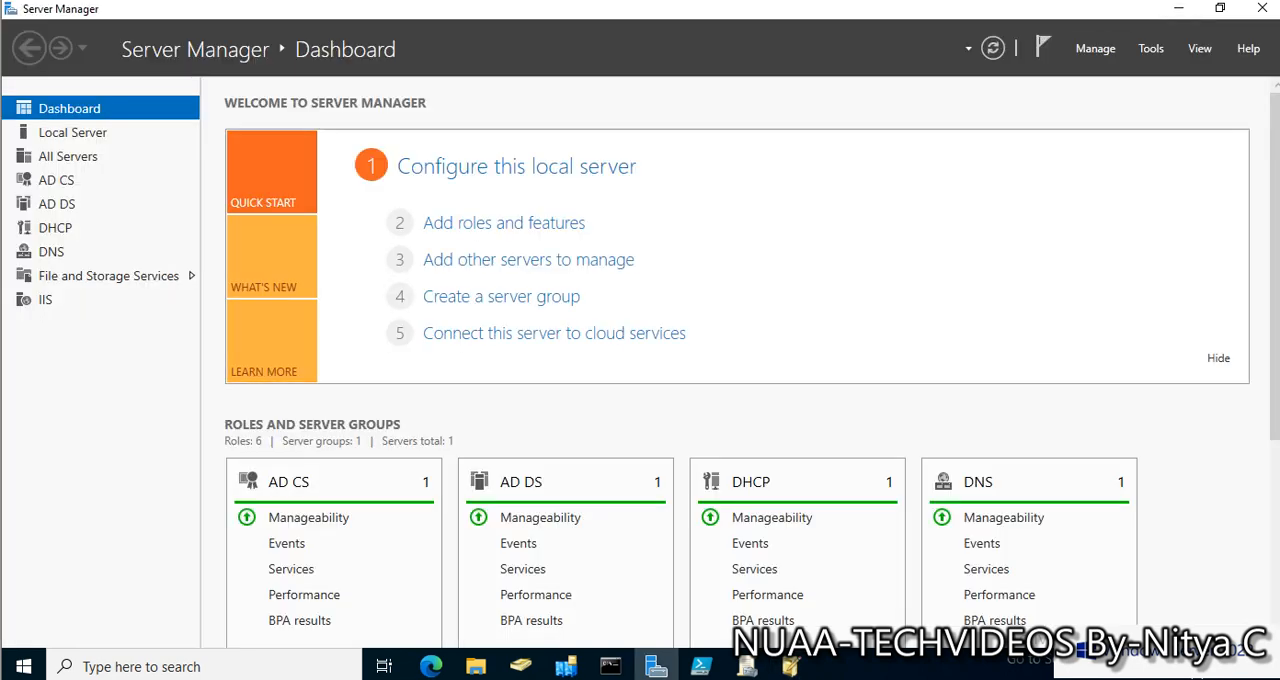
pyautogui.click(1151, 48)
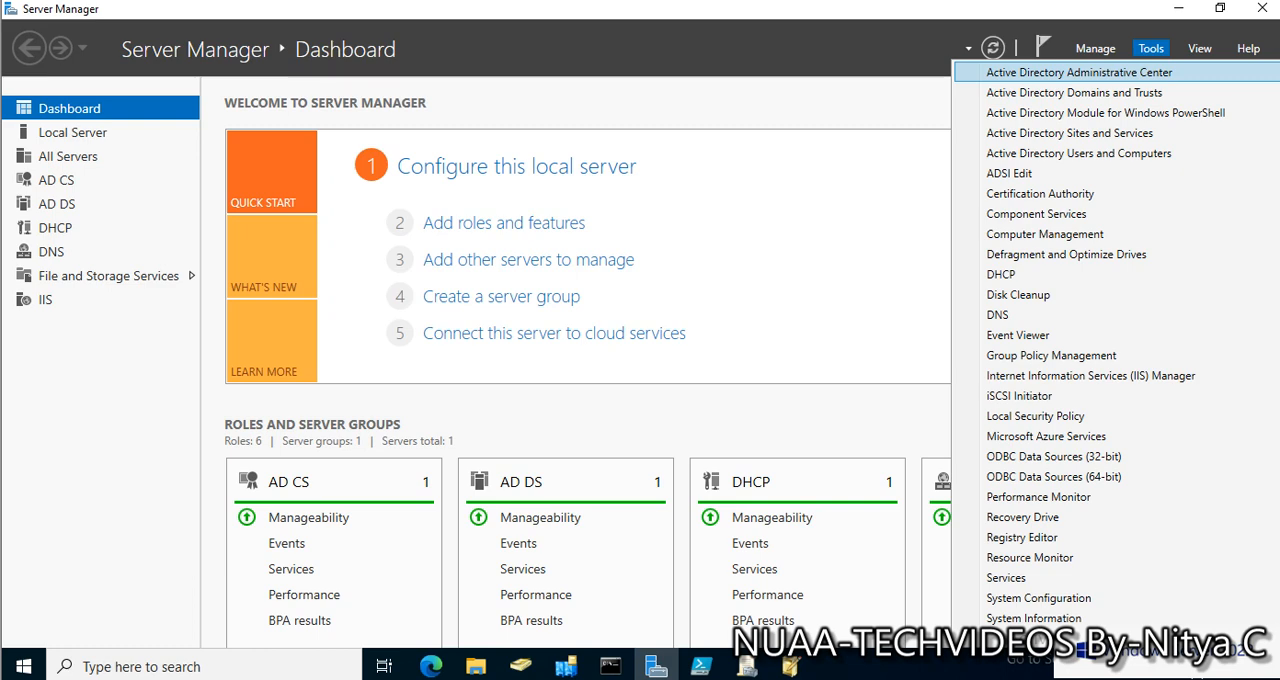
pyautogui.press('Return')
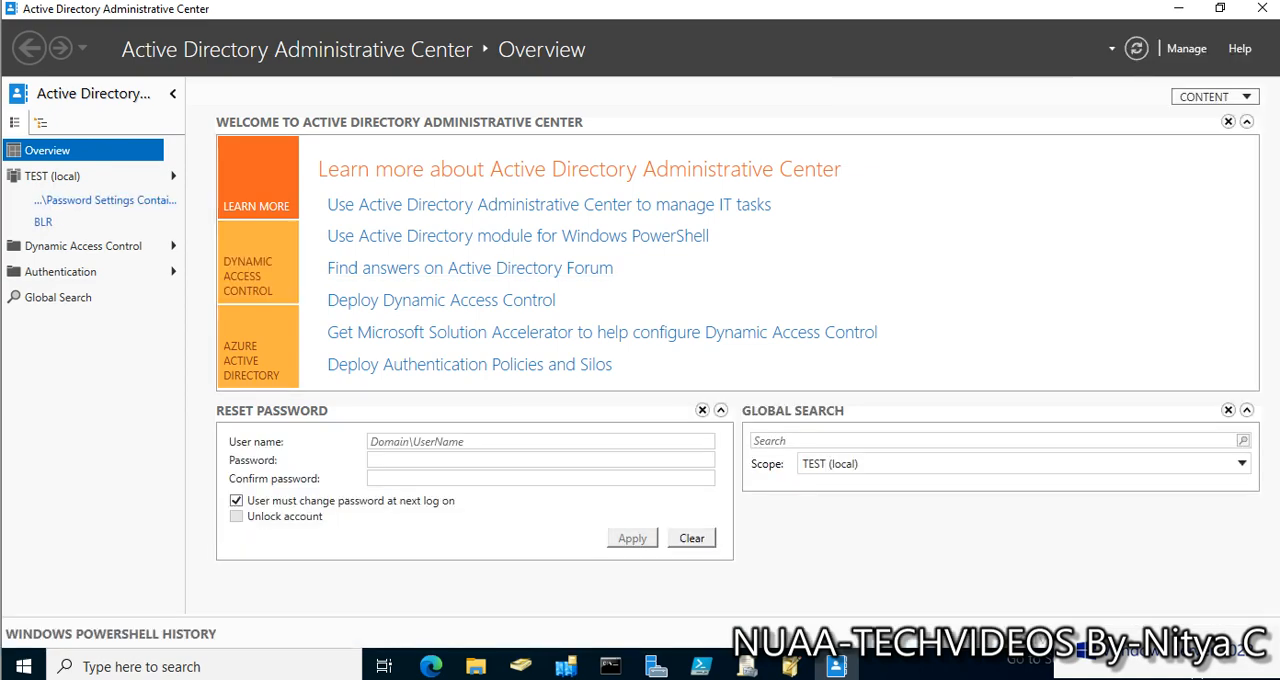
# Browse the TEST (local) domain to the System container and open its Password Settings Container.
pyautogui.click(52, 176)
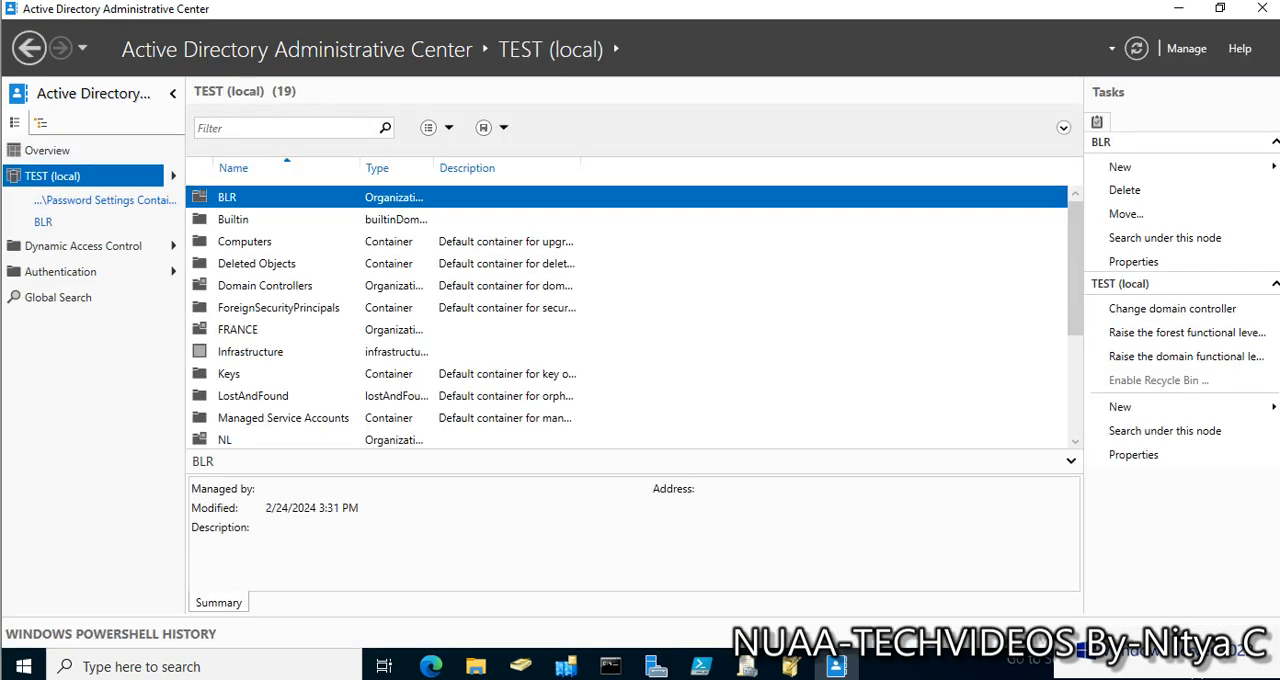
pyautogui.scroll(-3, 630, 310)
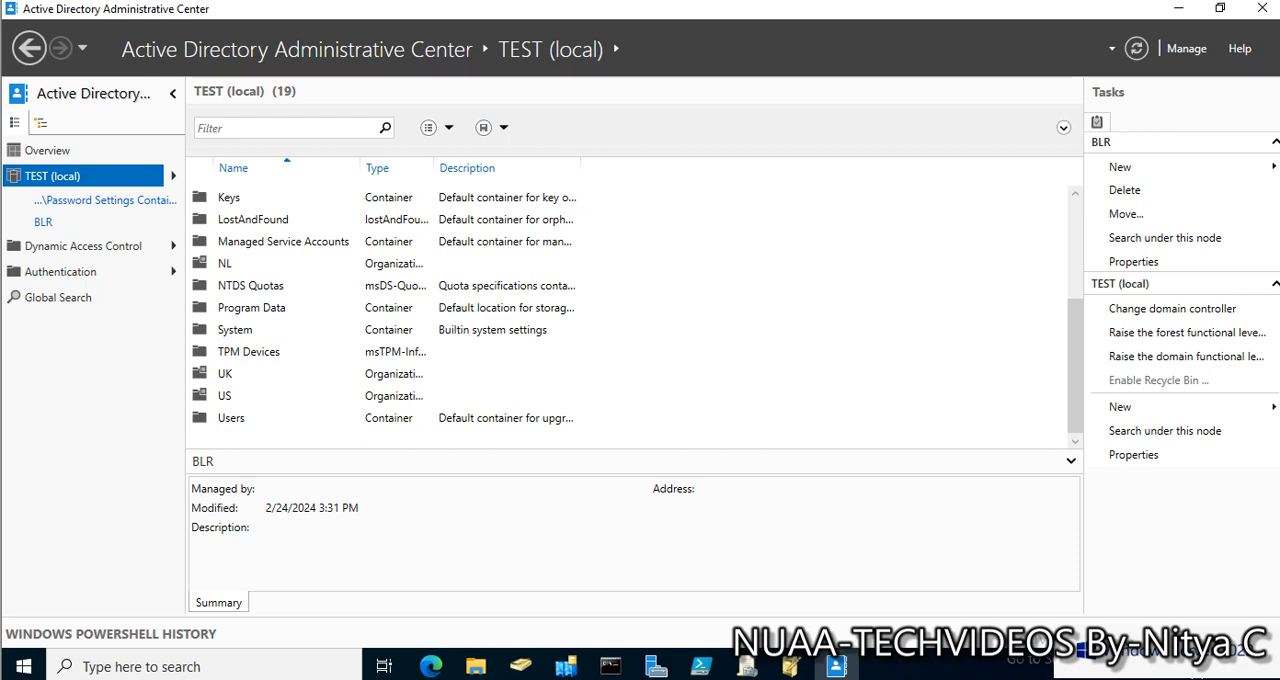
pyautogui.click(252, 308)
pyautogui.doubleClick(236, 330)
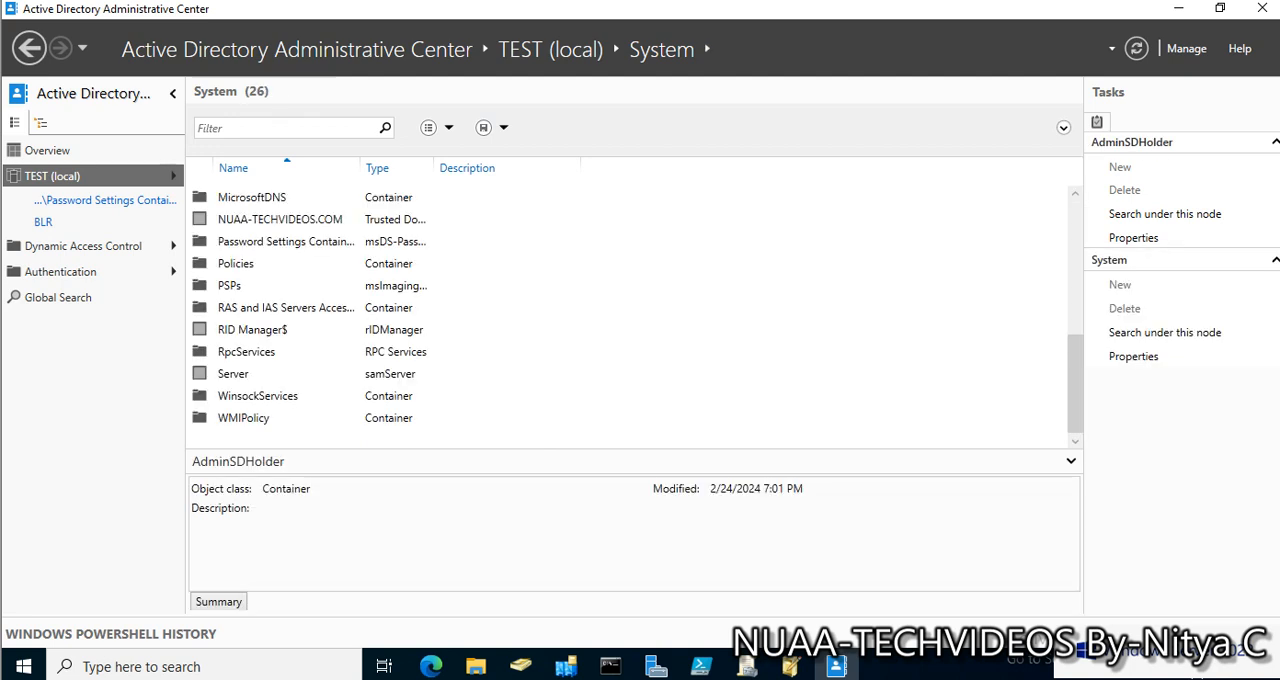
pyautogui.doubleClick(286, 241)
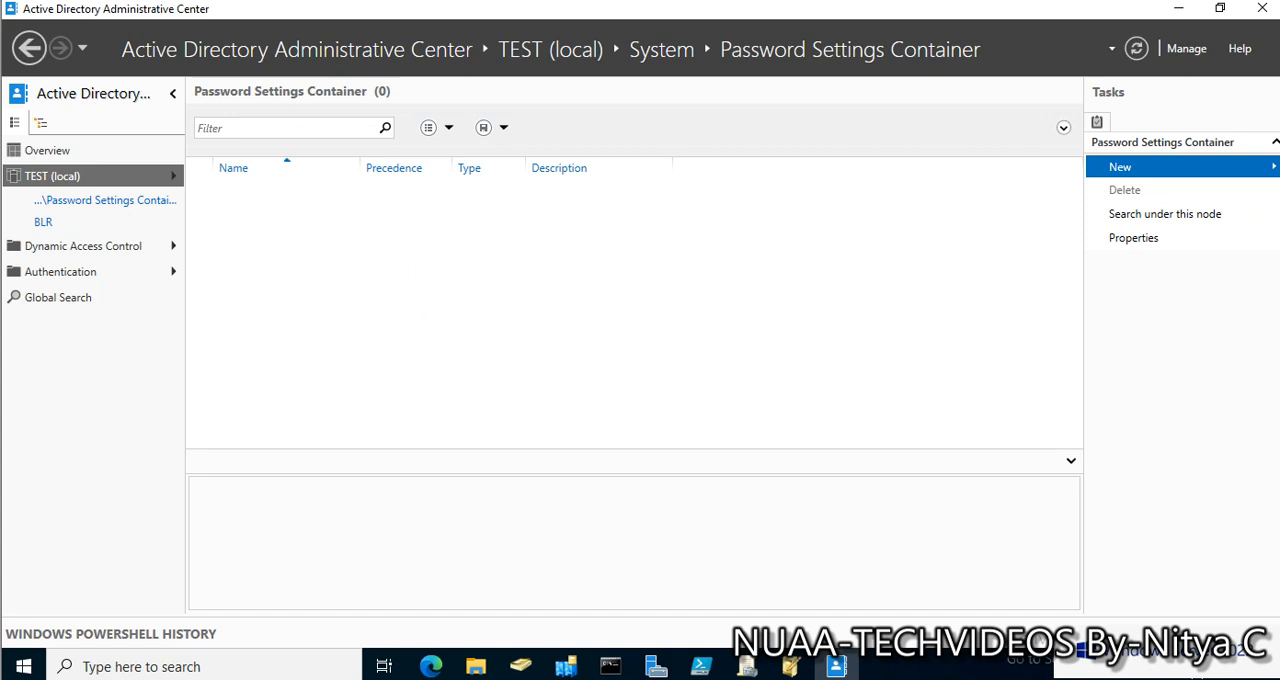
# Start a new Password Settings object in the container, maximize its form, and name it HR_FGPP.
pyautogui.click(1121, 167)
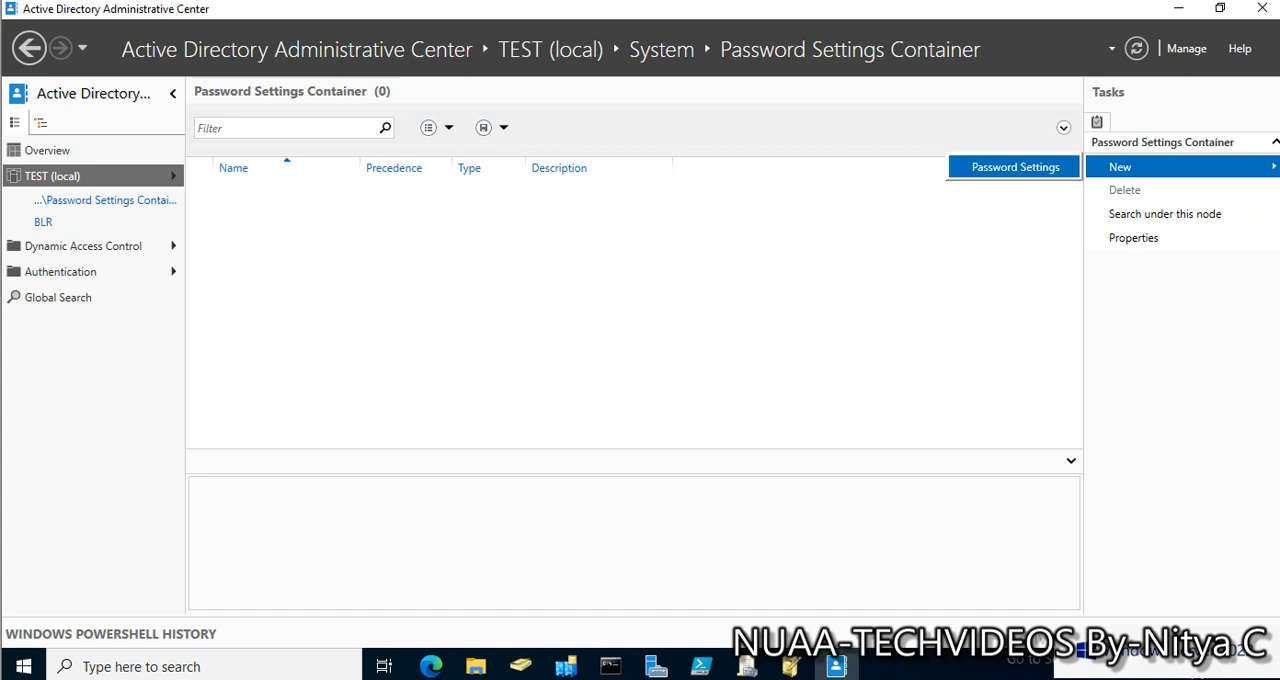
pyautogui.click(1015, 167)
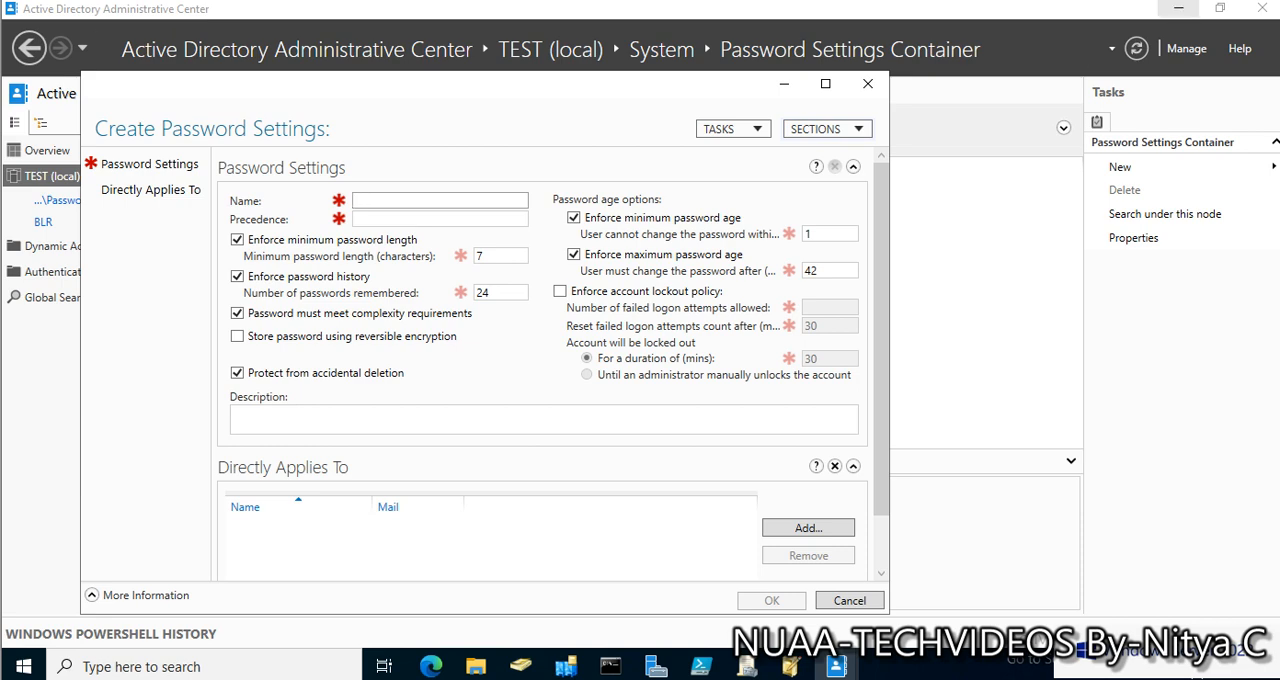
pyautogui.click(825, 83)
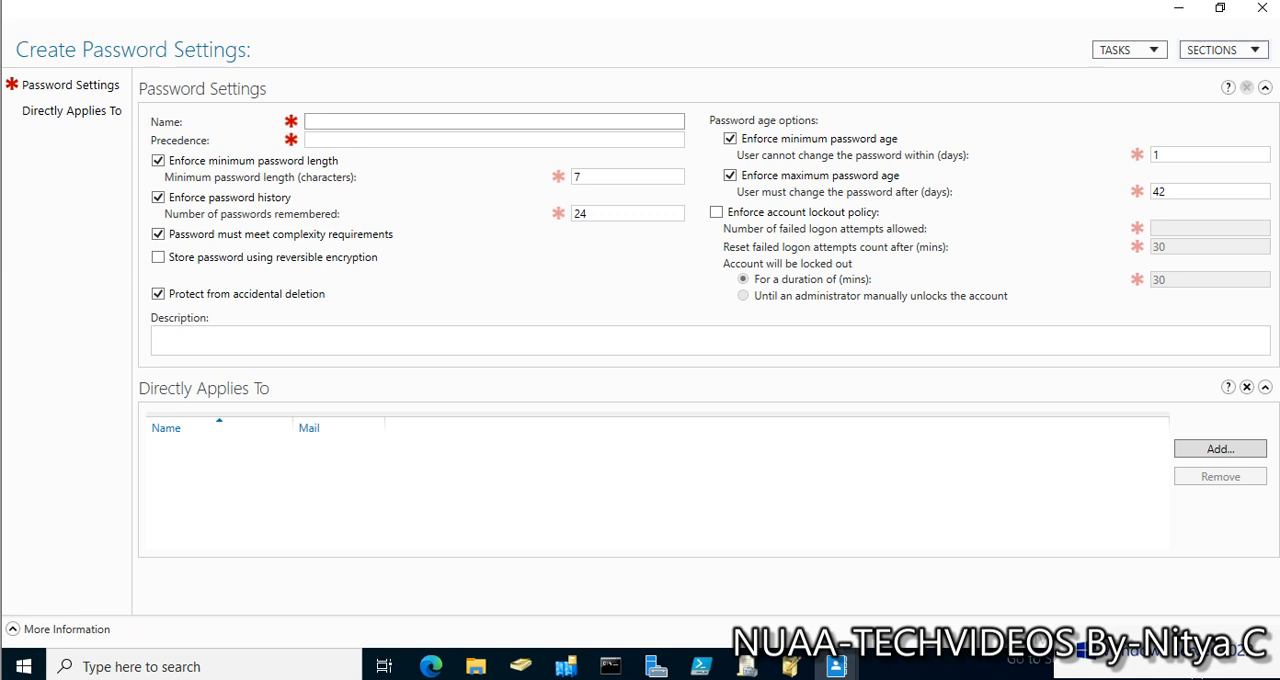
pyautogui.write('HR')
pyautogui.write('???')
pyautogui.press('BackSpace')
pyautogui.press('BackSpace')
pyautogui.press('BackSpace')
pyautogui.write('_FP')
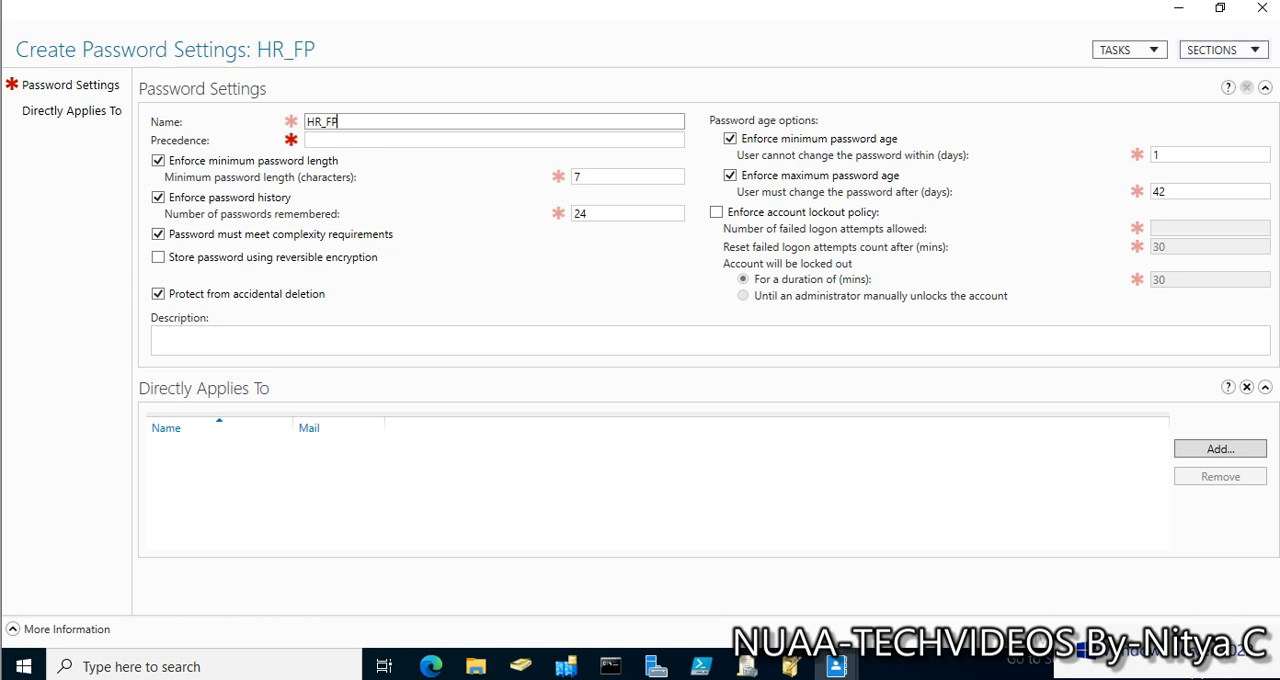
pyautogui.press('BackSpace')
pyautogui.write('GPP')
# Set the minimum password length to 10 characters and the number of passwords remembered to 26.
pyautogui.click(610, 177)
pyautogui.press('BackSpace')
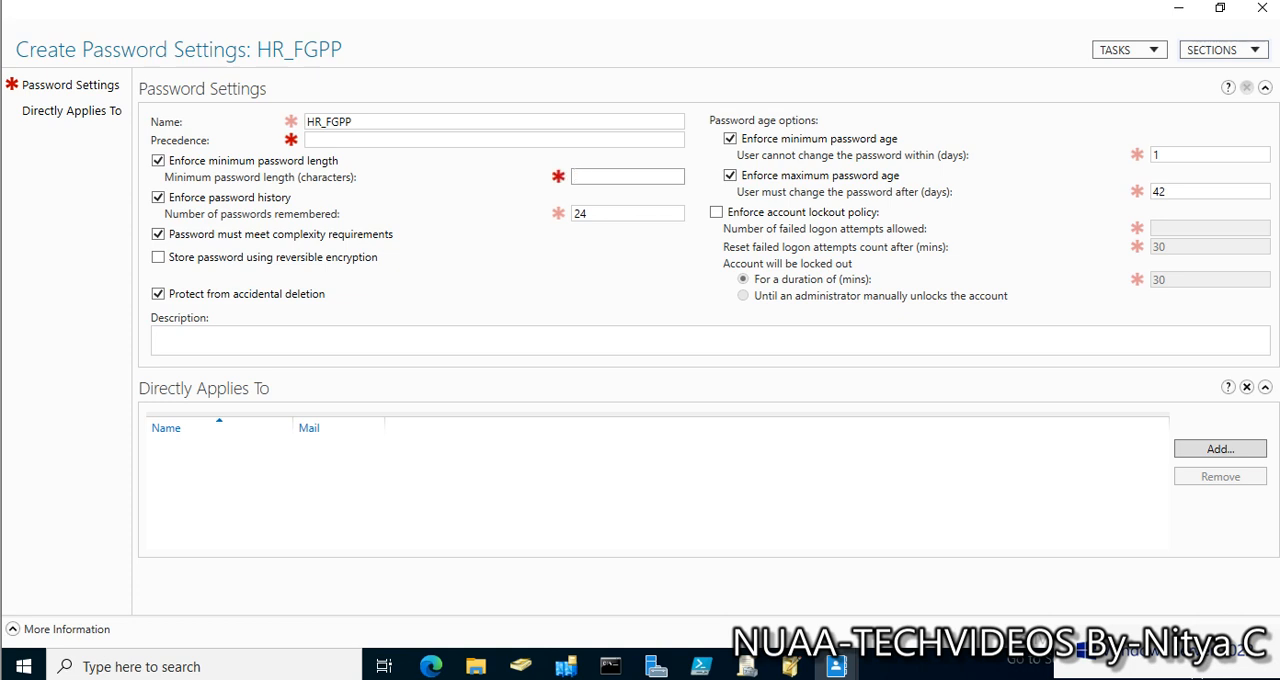
pyautogui.write('10')
pyautogui.press('Tab')
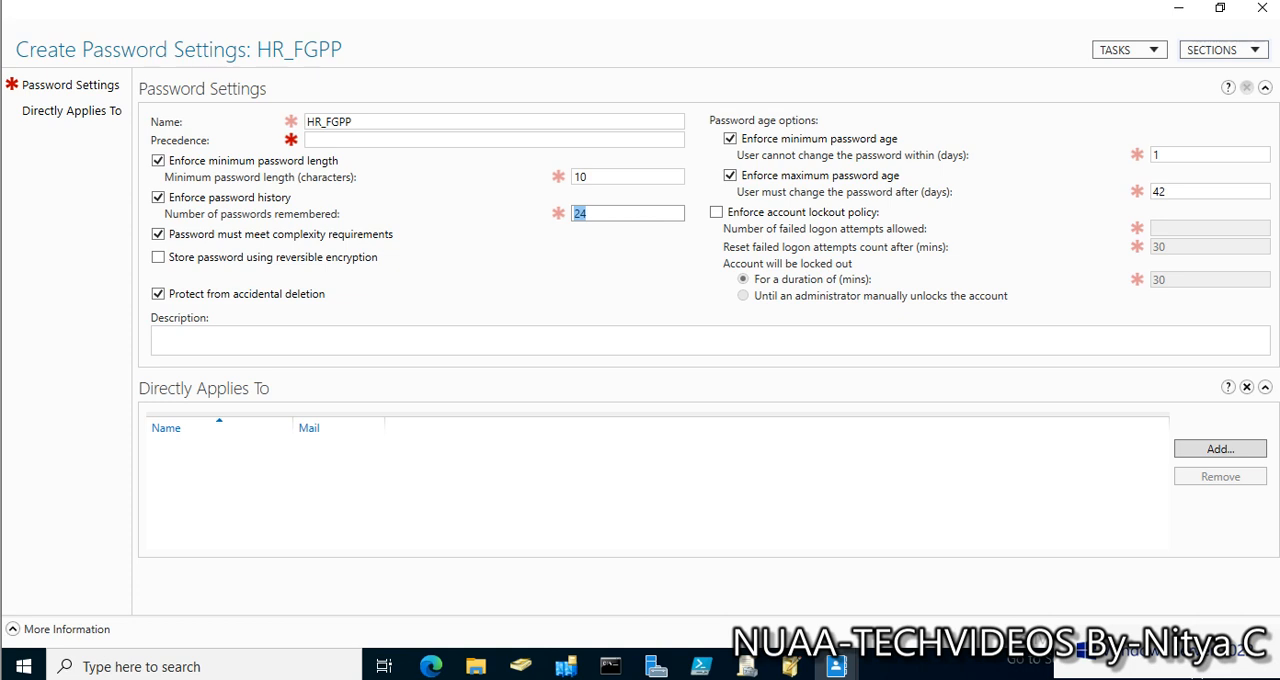
pyautogui.write('26')
# Set the maximum password age to 100 days.
pyautogui.click(1172, 155)
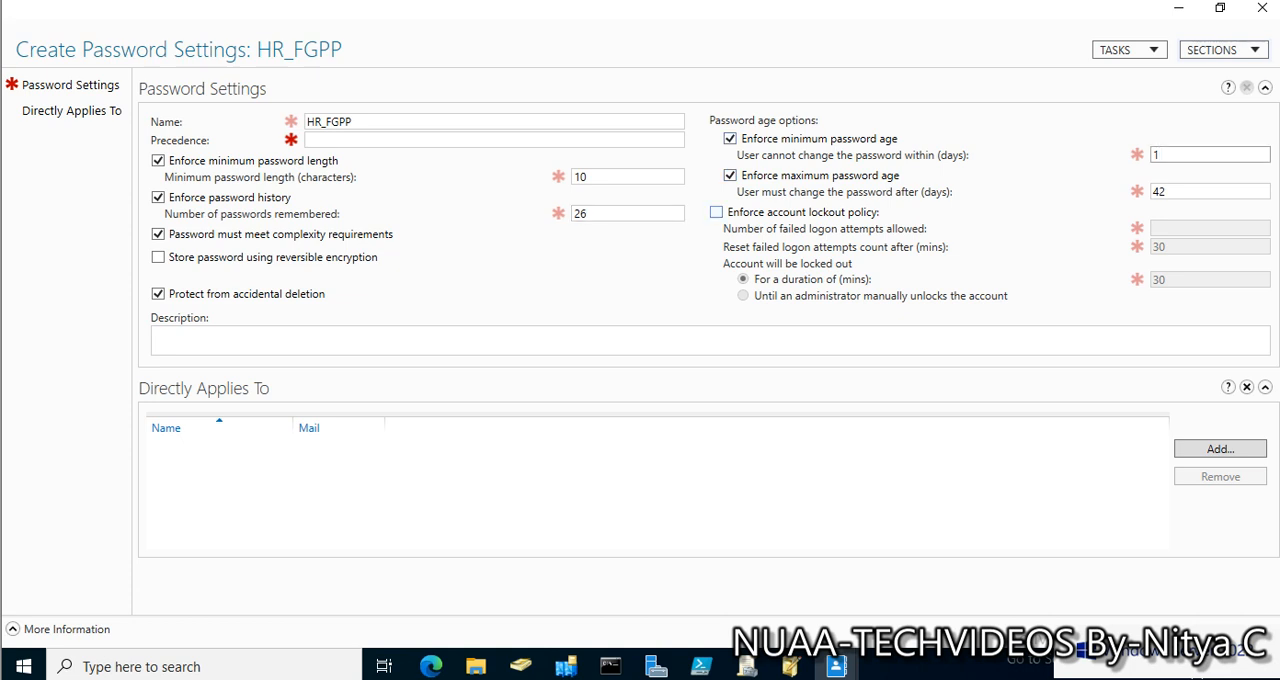
pyautogui.click(1174, 191)
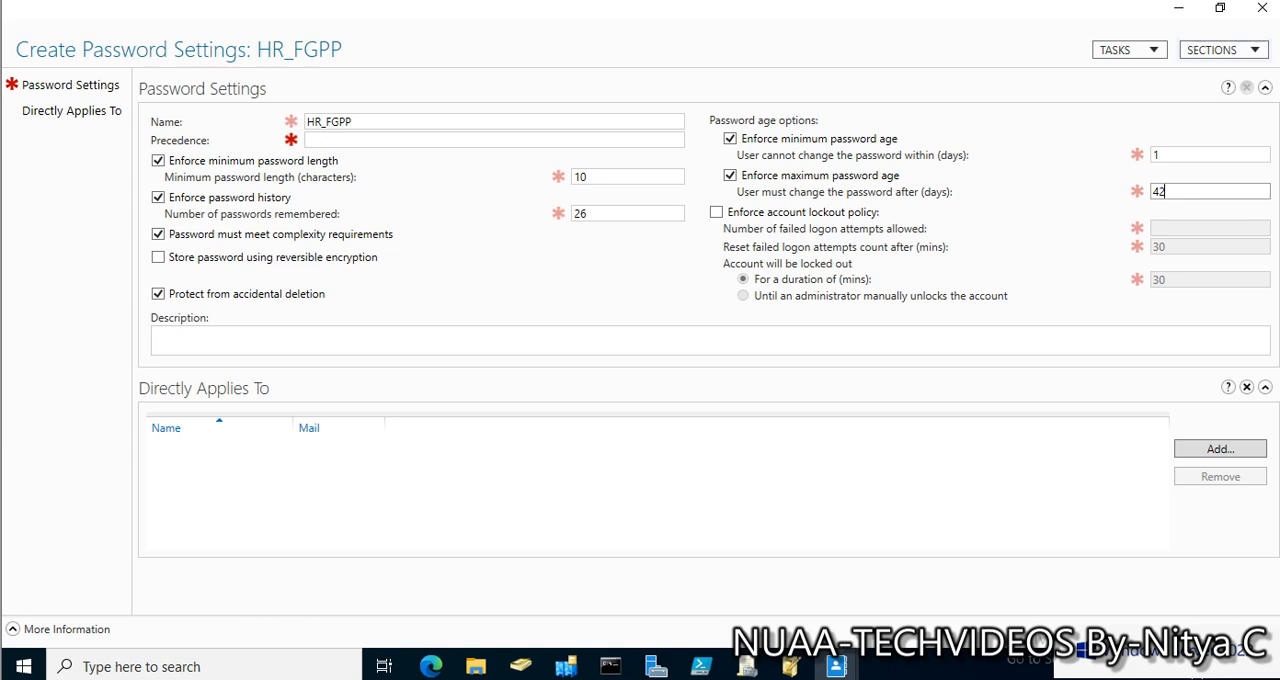
pyautogui.press('BackSpace')
pyautogui.press('BackSpace')
pyautogui.write('199')
pyautogui.press('BackSpace')
pyautogui.press('BackSpace')
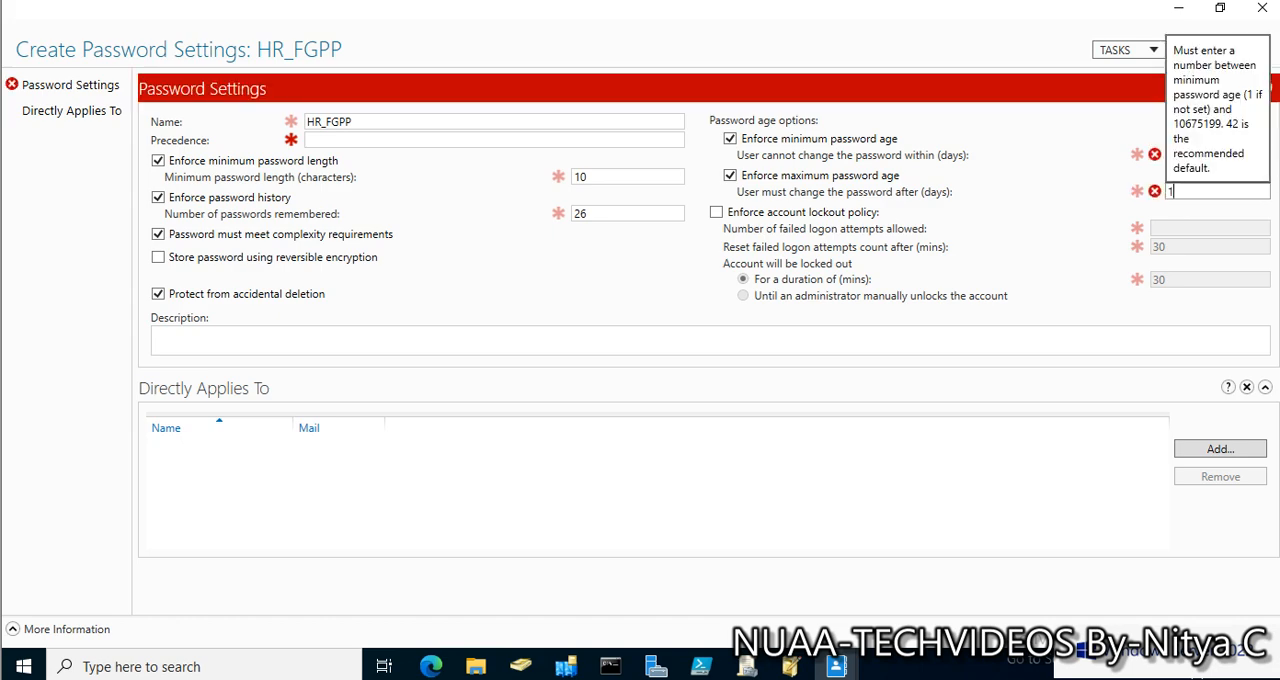
pyautogui.write('00')
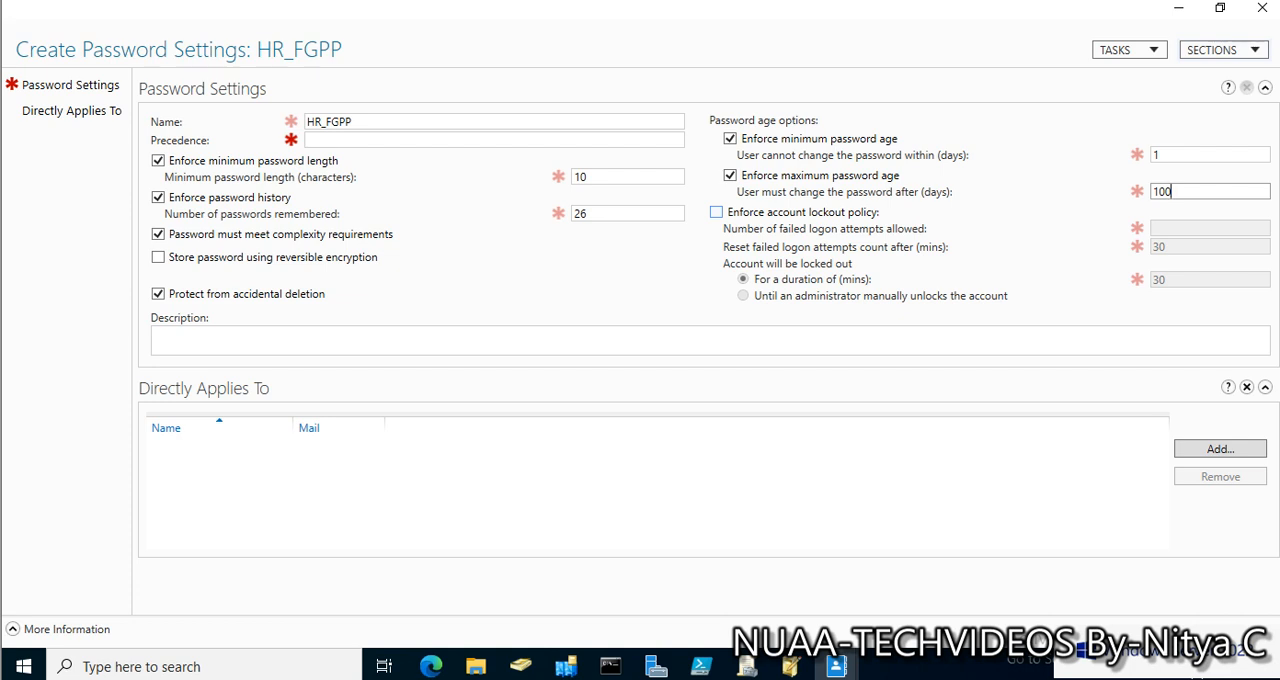
pyautogui.click(716, 212)
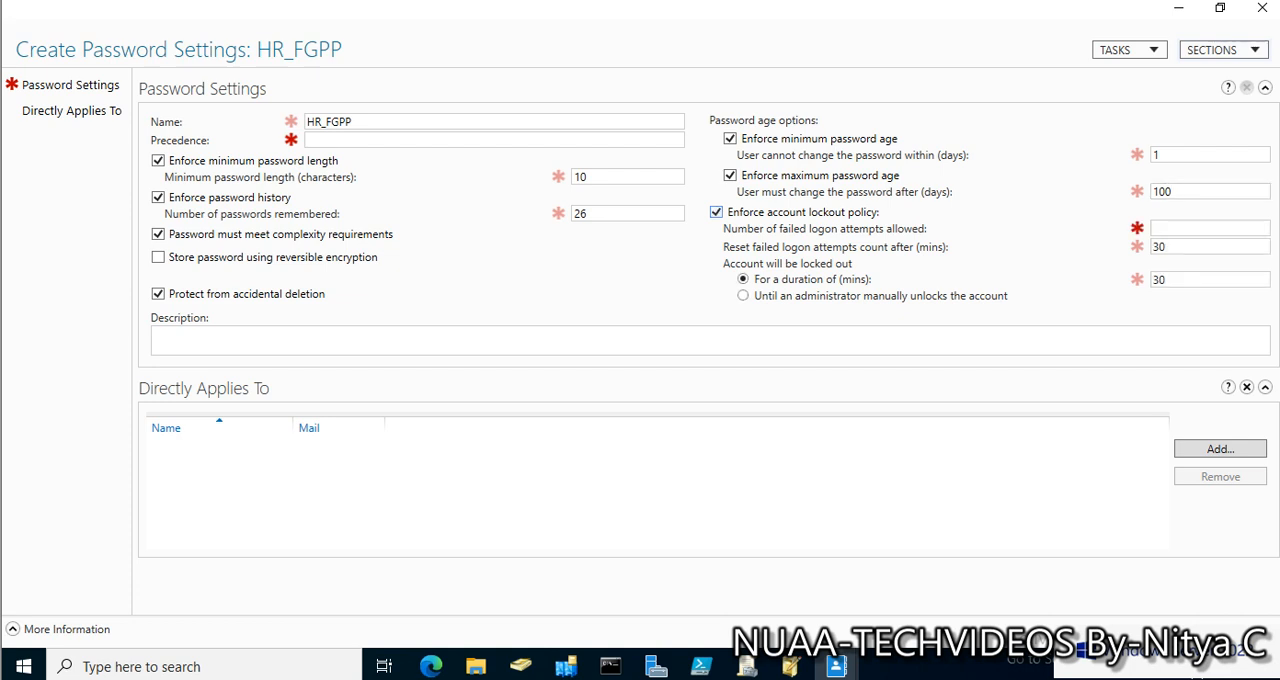
pyautogui.click(716, 212)
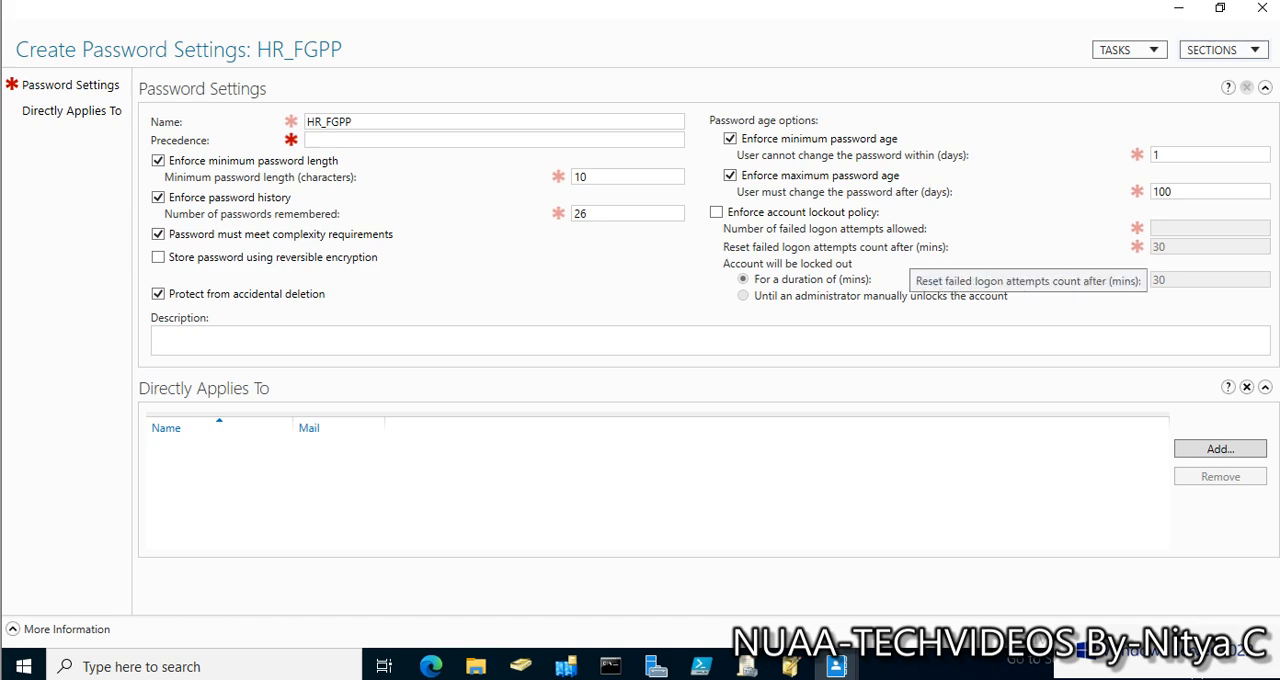
pyautogui.click(154, 336)
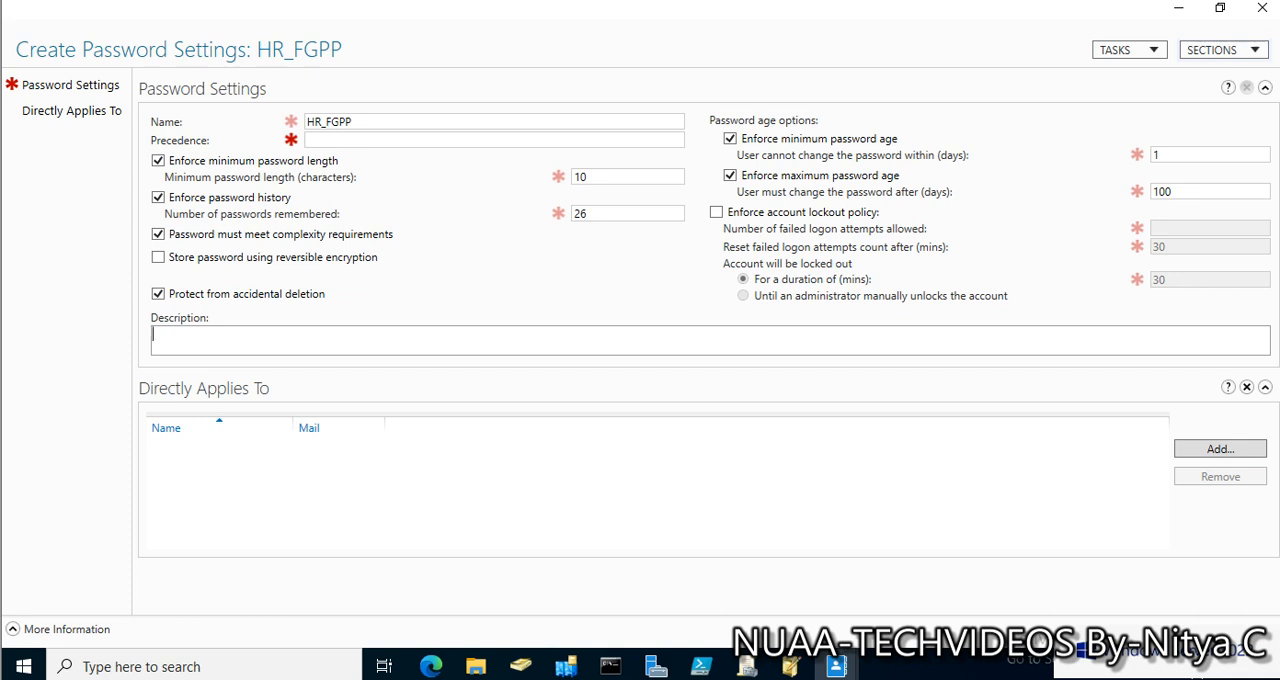
pyautogui.click(311, 121)
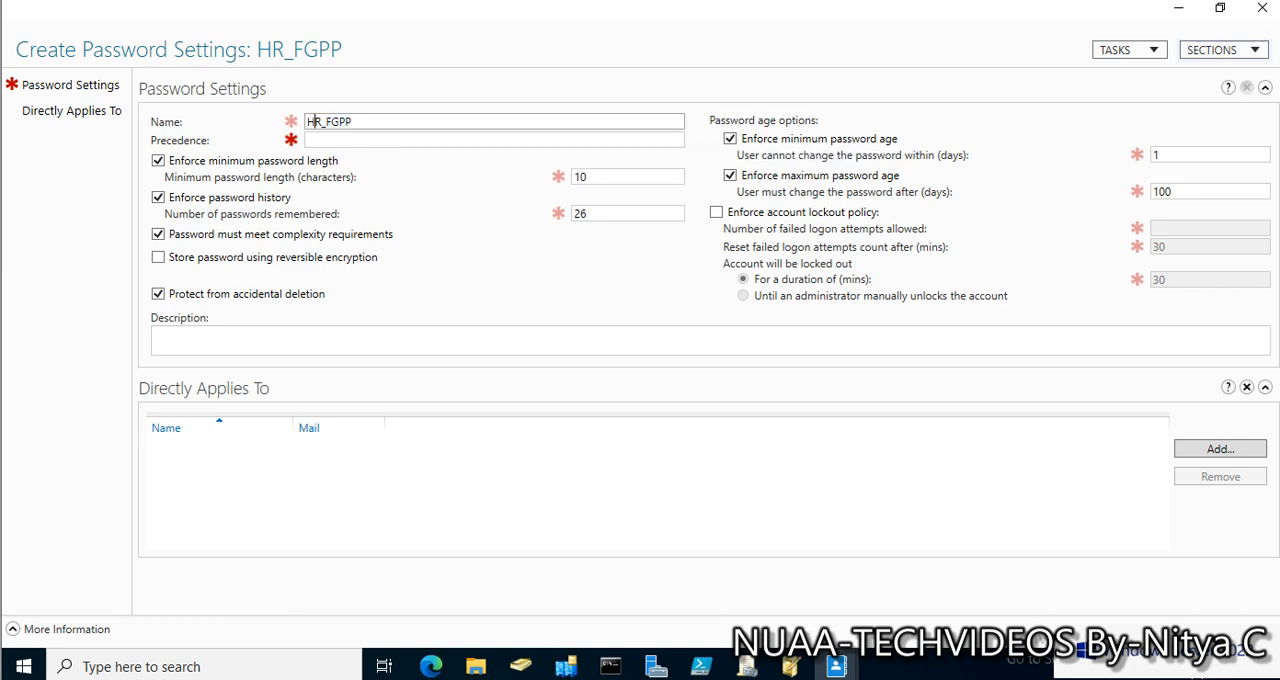
# Open the selection of users or groups that HR_FGPP directly applies to, and move the dialog toward the middle of the form.
pyautogui.click(1220, 448)
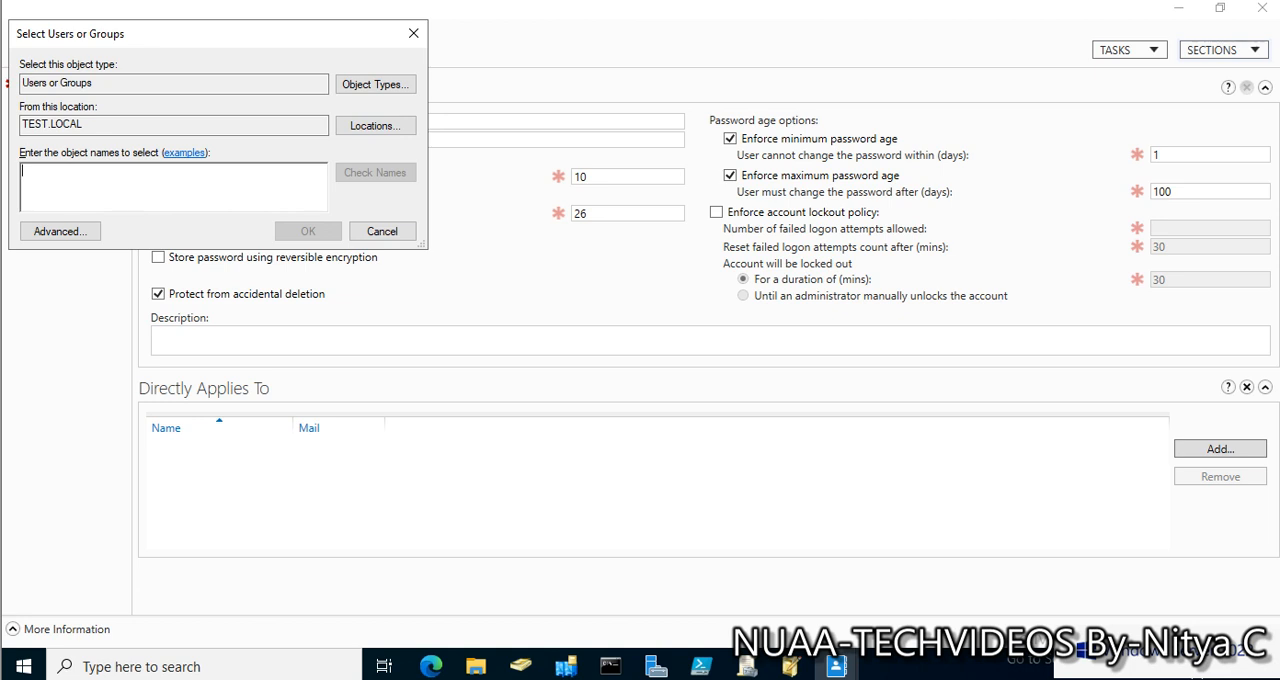
pyautogui.moveTo(153, 34); pyautogui.dragTo(373, 141)
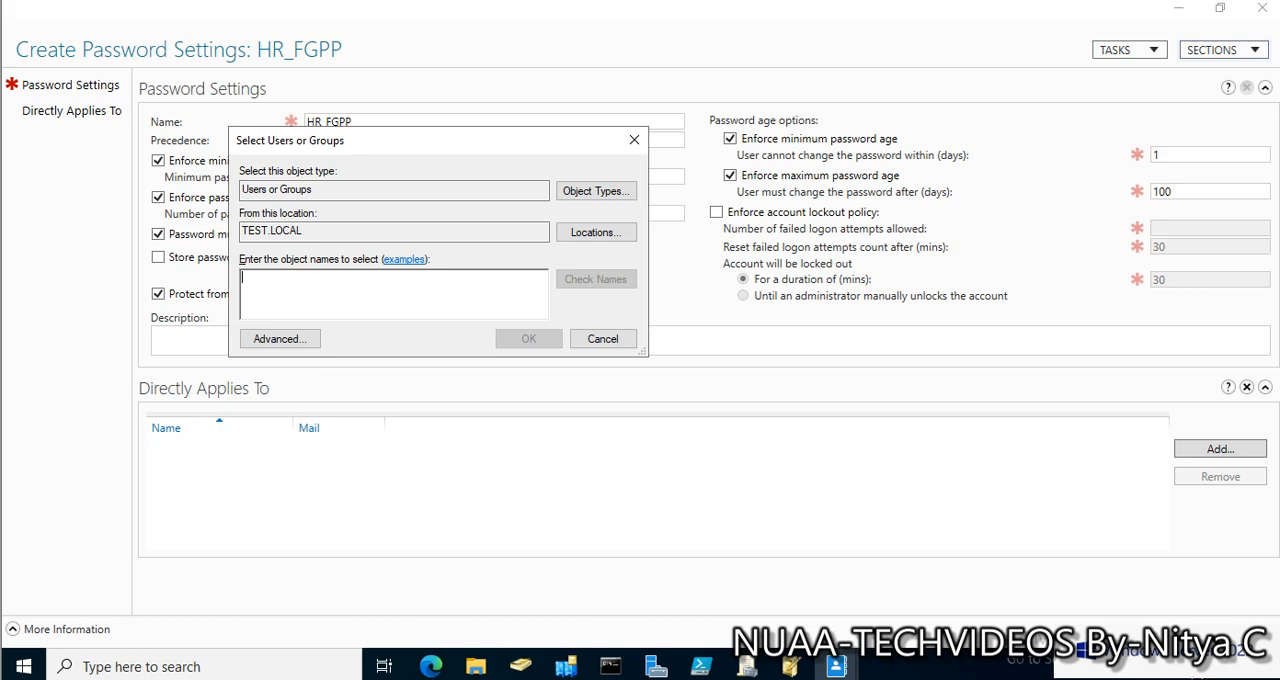
# Switch to Active Directory Users and Computers and create a global security group named HR_VIP-Membrs in the NL organizational unit.
pyautogui.click(520, 665)
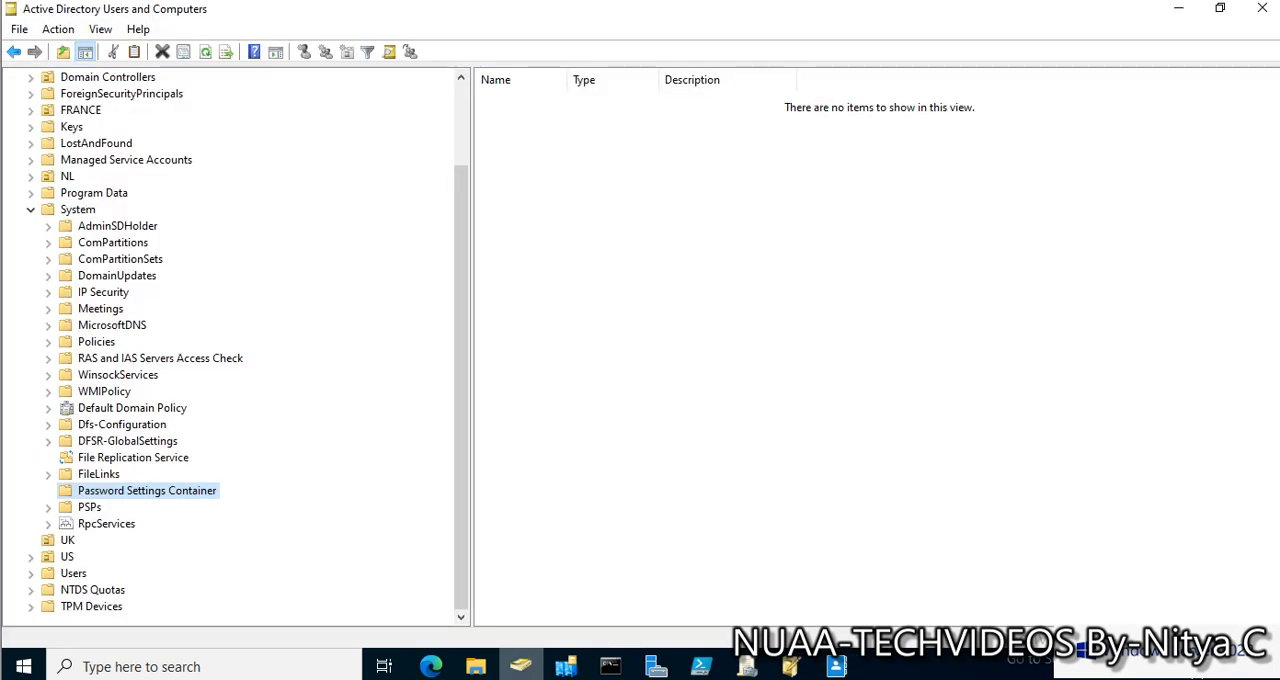
pyautogui.scroll(2, 235, 345)
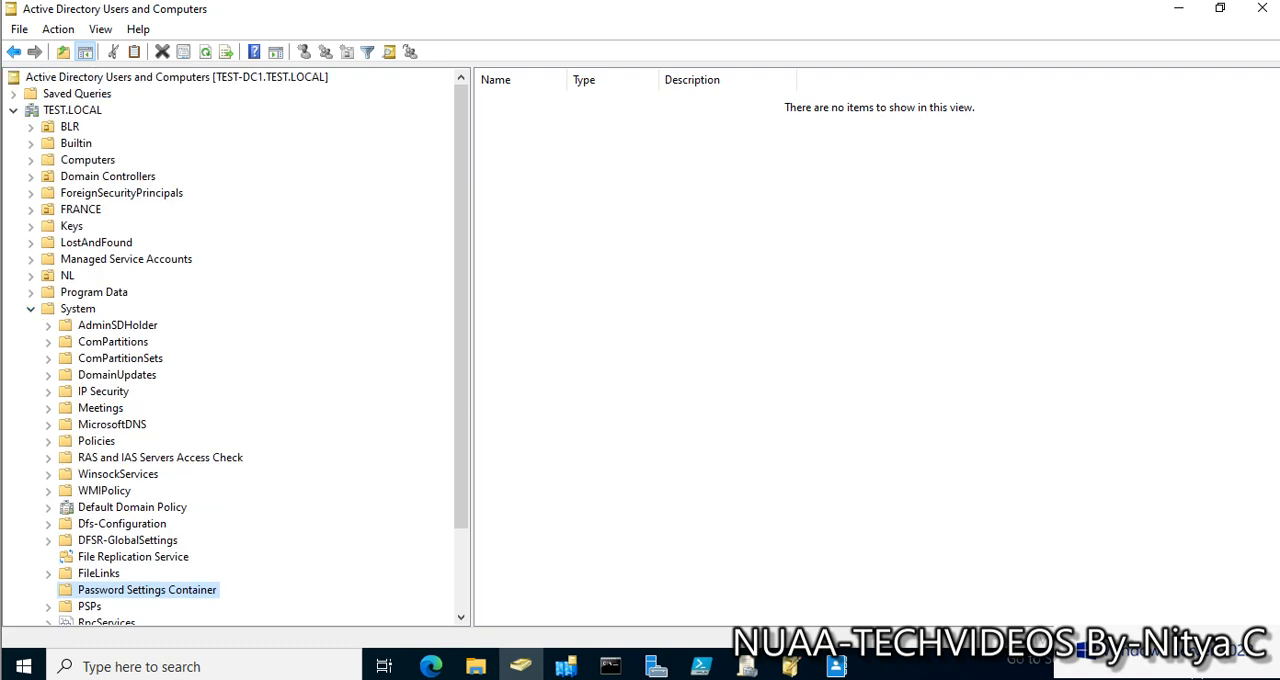
pyautogui.click(31, 309)
pyautogui.click(67, 276)
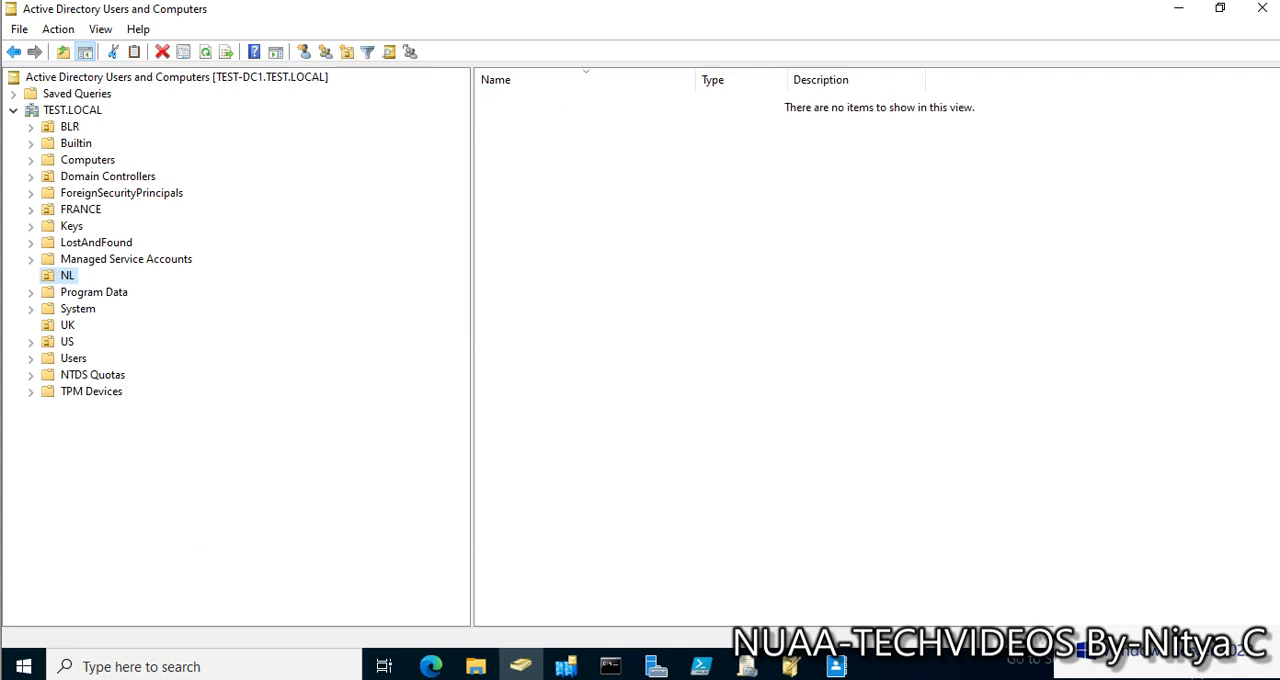
pyautogui.rightClick(67, 279)
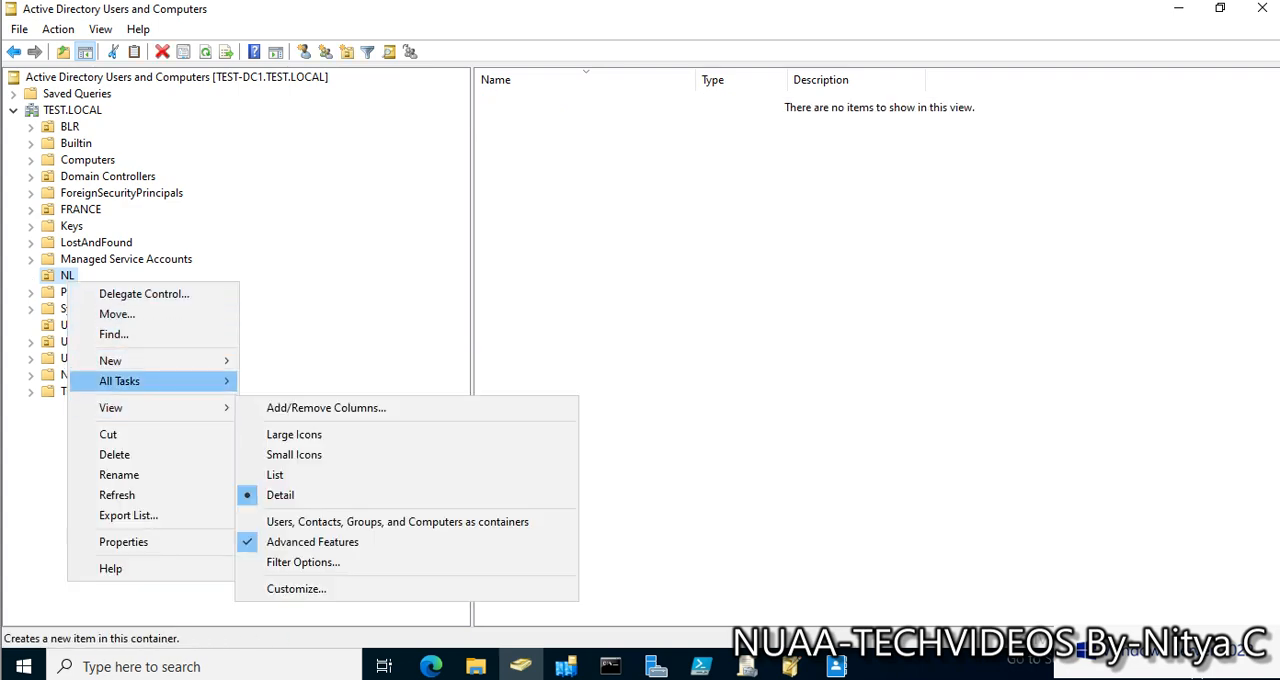
pyautogui.moveTo(130, 361)
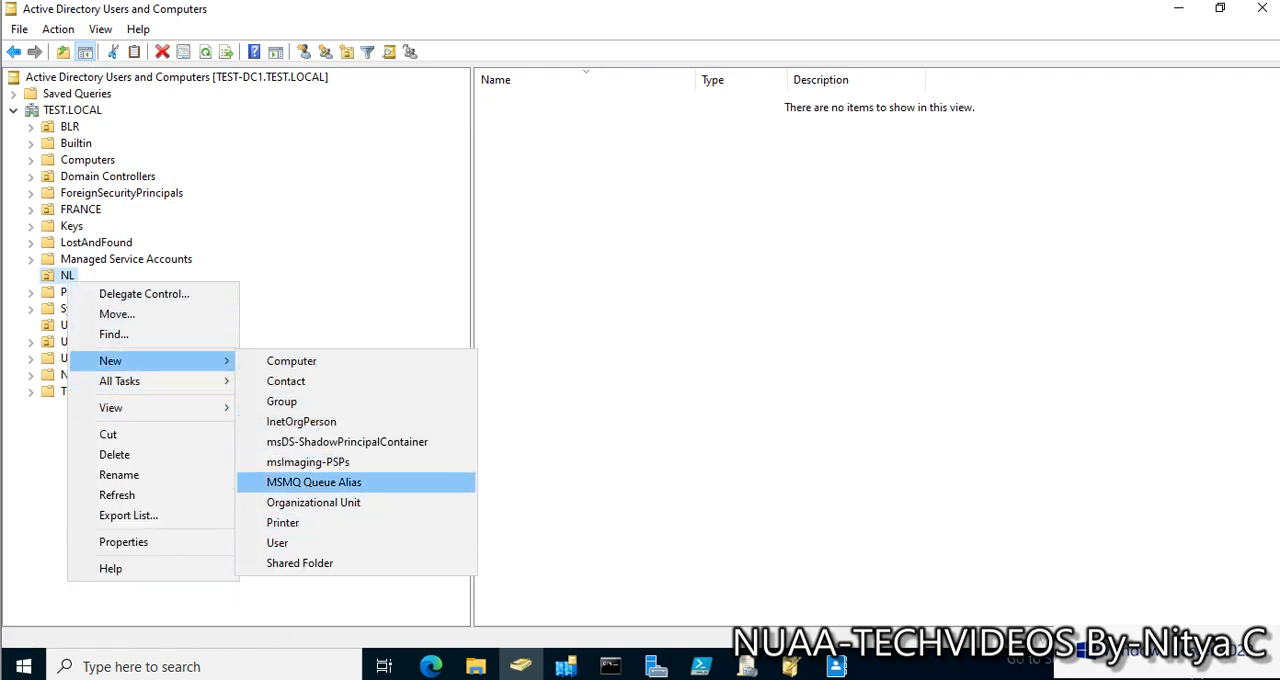
pyautogui.click(282, 401)
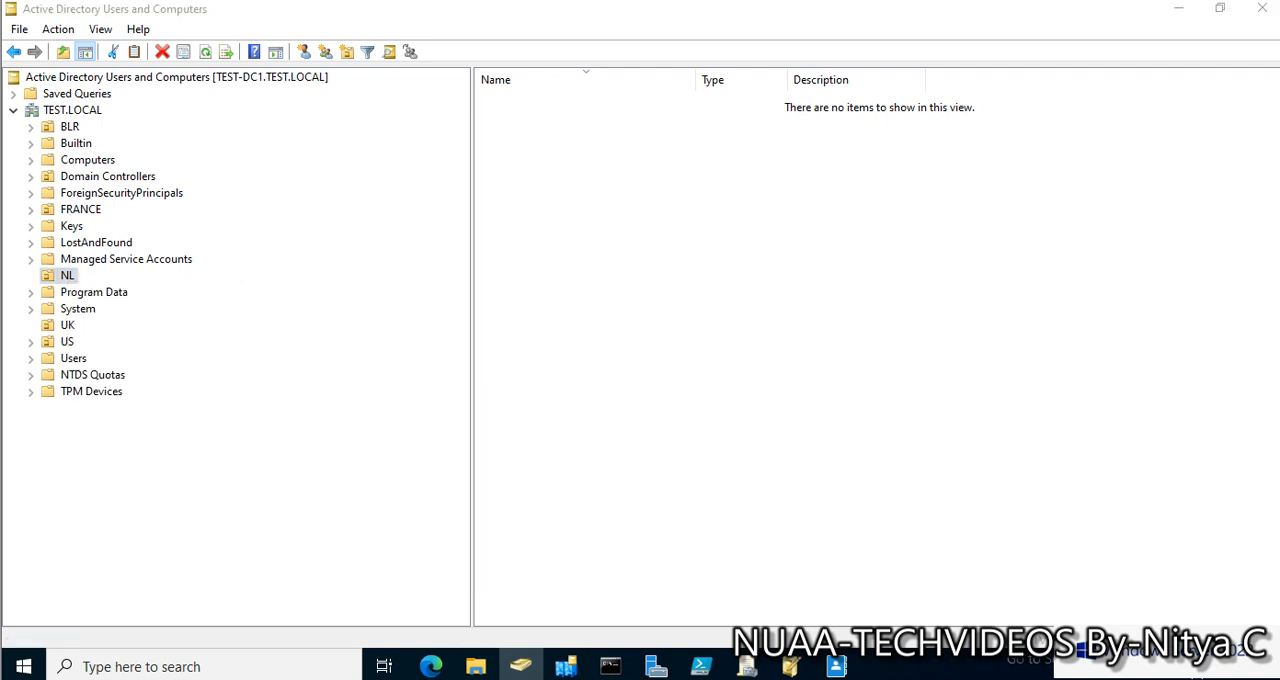
pyautogui.write('HR')
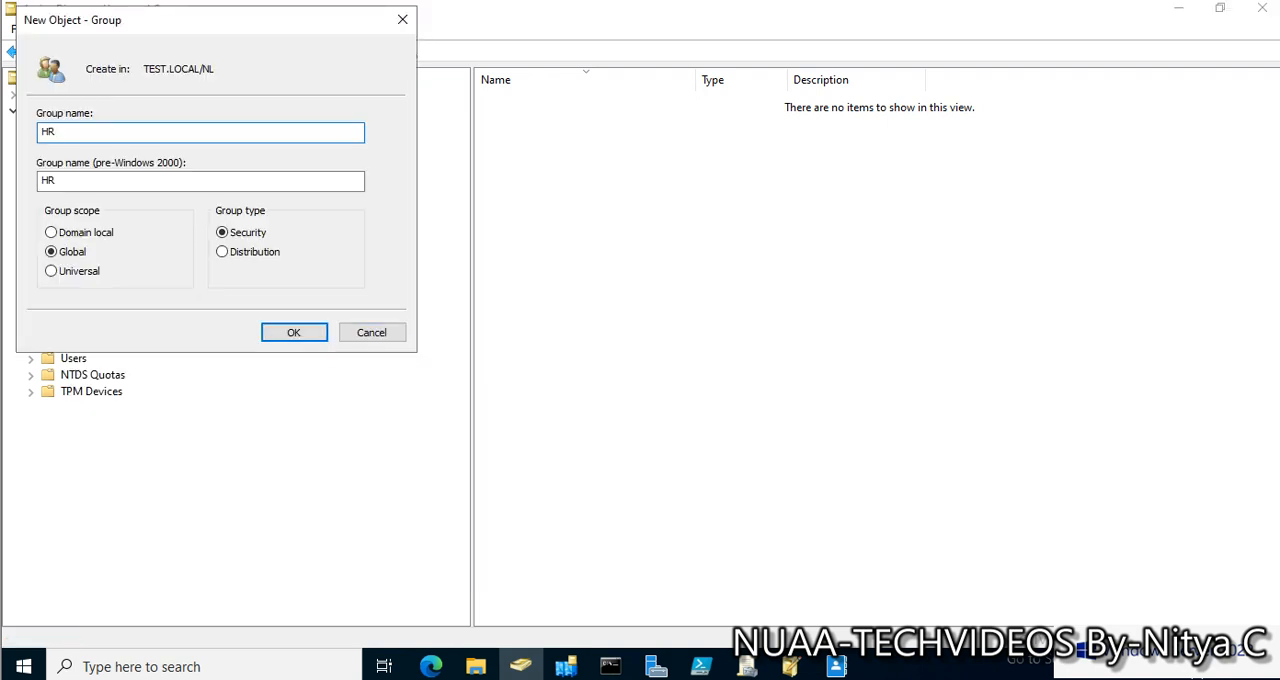
pyautogui.write('_VIP-Membrs')
pyautogui.press('Return')
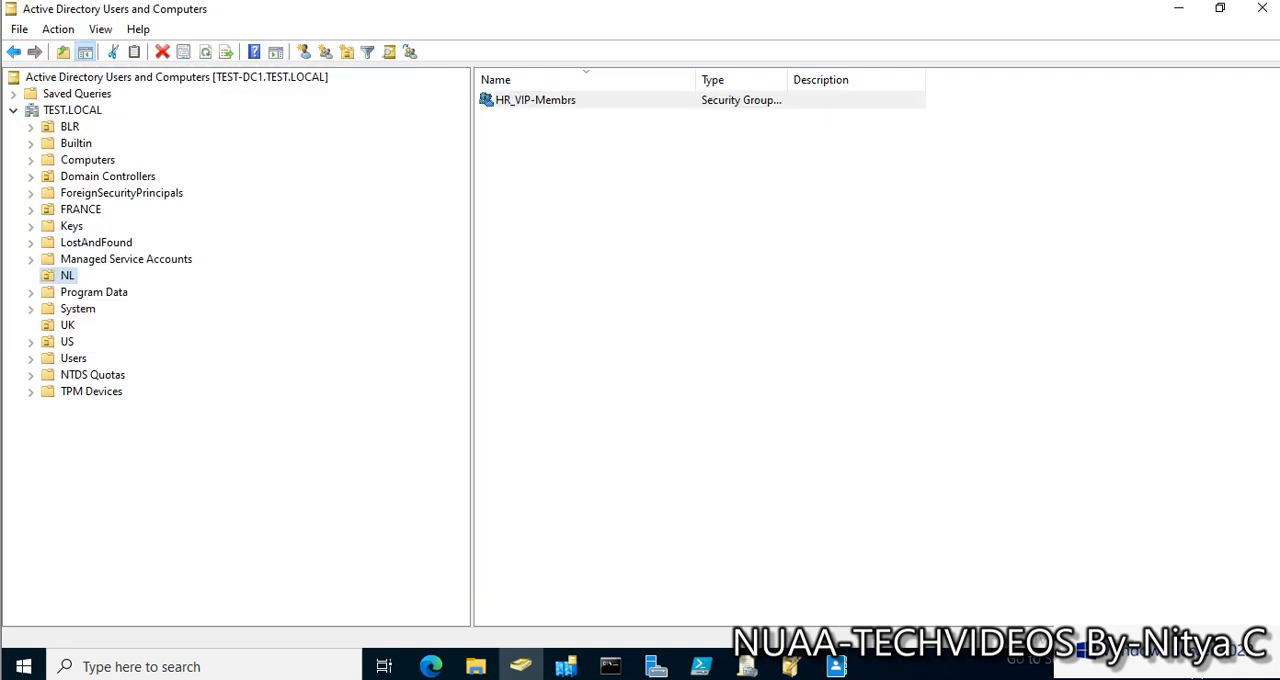
# Check the member list in the properties of the HR_VIP-Membrs group, and close them without changes.
pyautogui.doubleClick(535, 100)
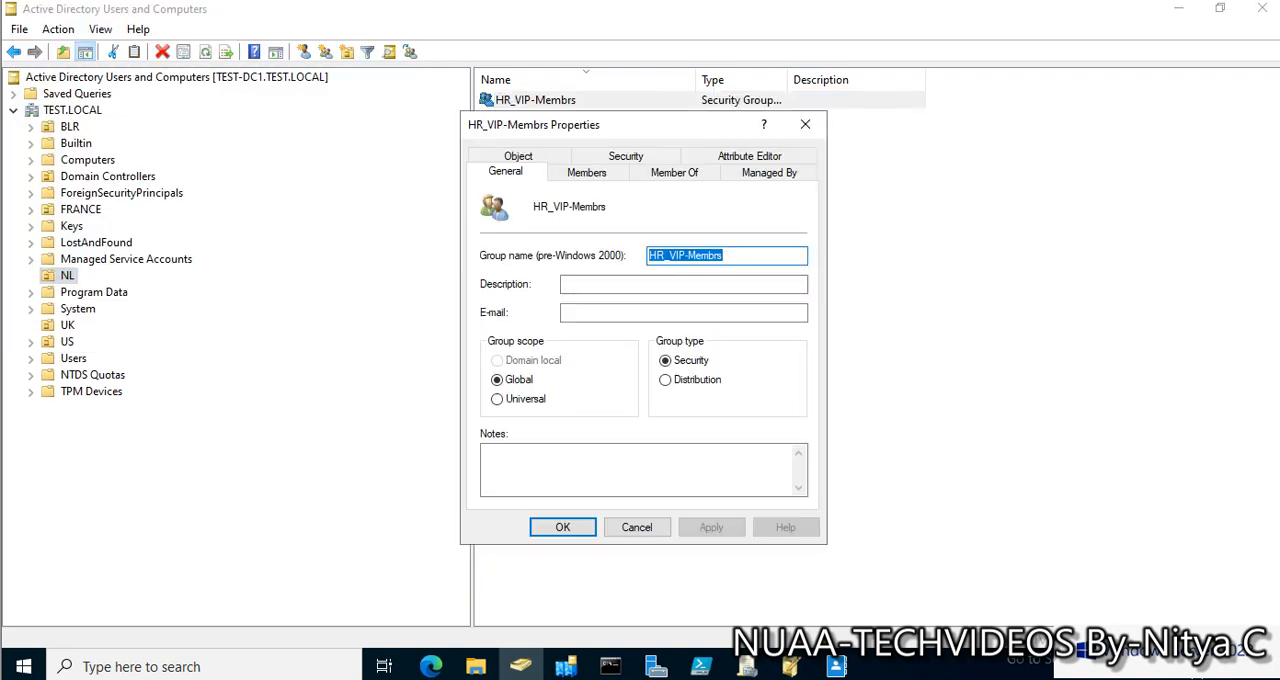
pyautogui.click(586, 172)
pyautogui.click(636, 527)
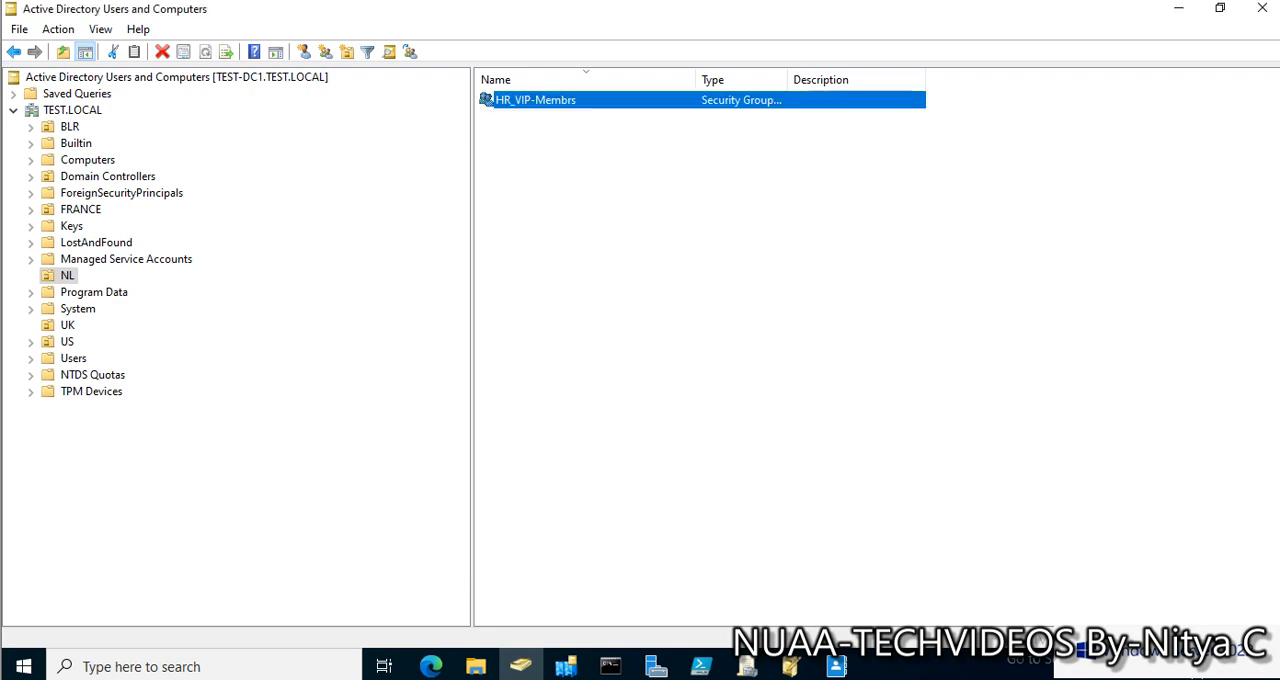
# Return to the HR_FGPP form in Active Directory Administrative Center and add the HR_VIP-Membrs group to the objects it directly applies to.
pyautogui.click(836, 666)
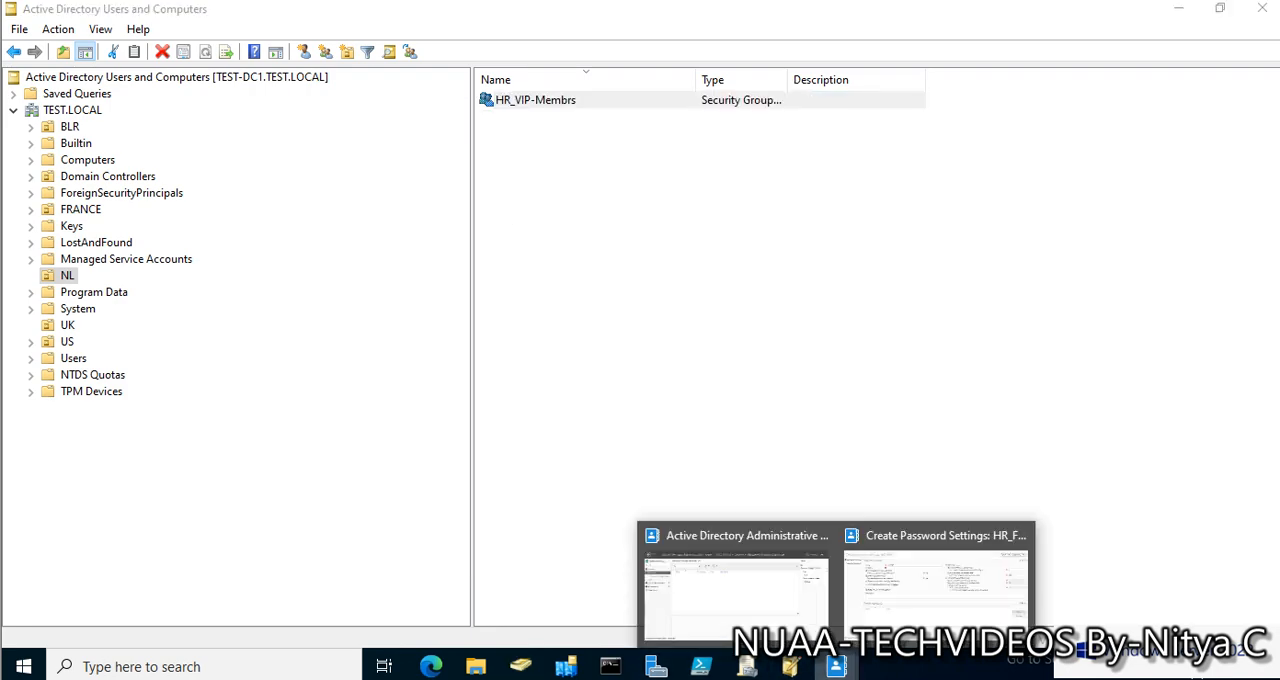
pyautogui.click(935, 585)
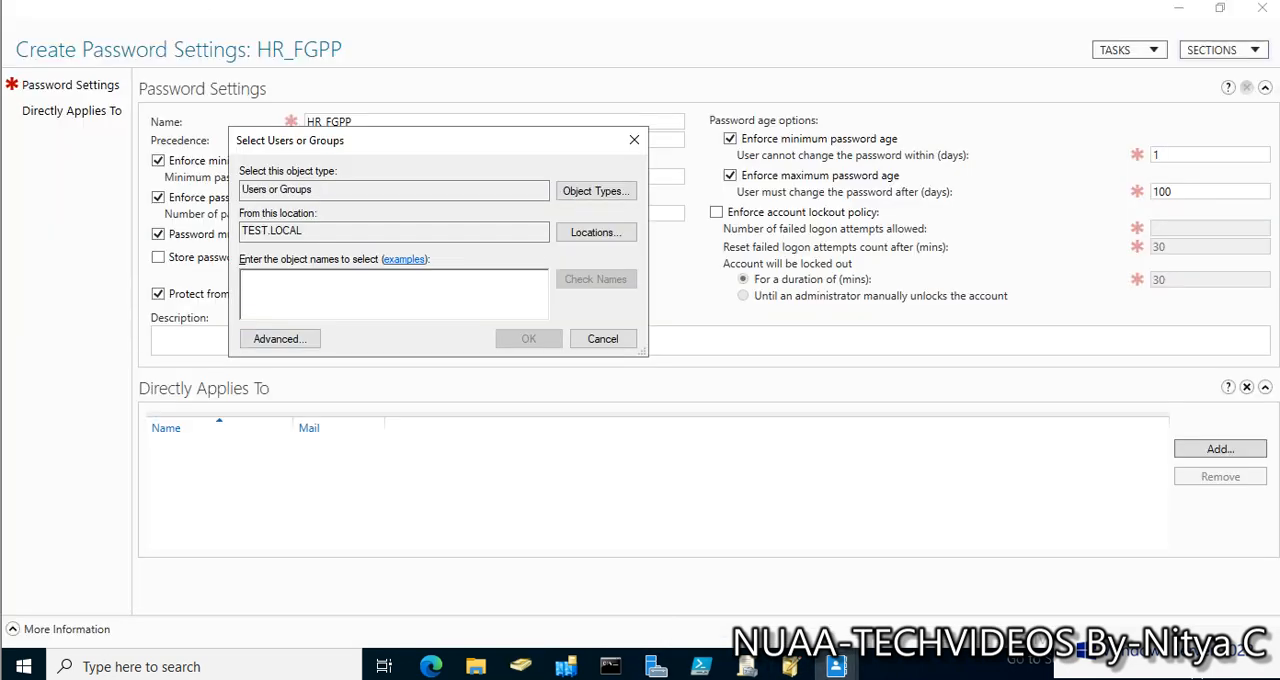
pyautogui.click(603, 339)
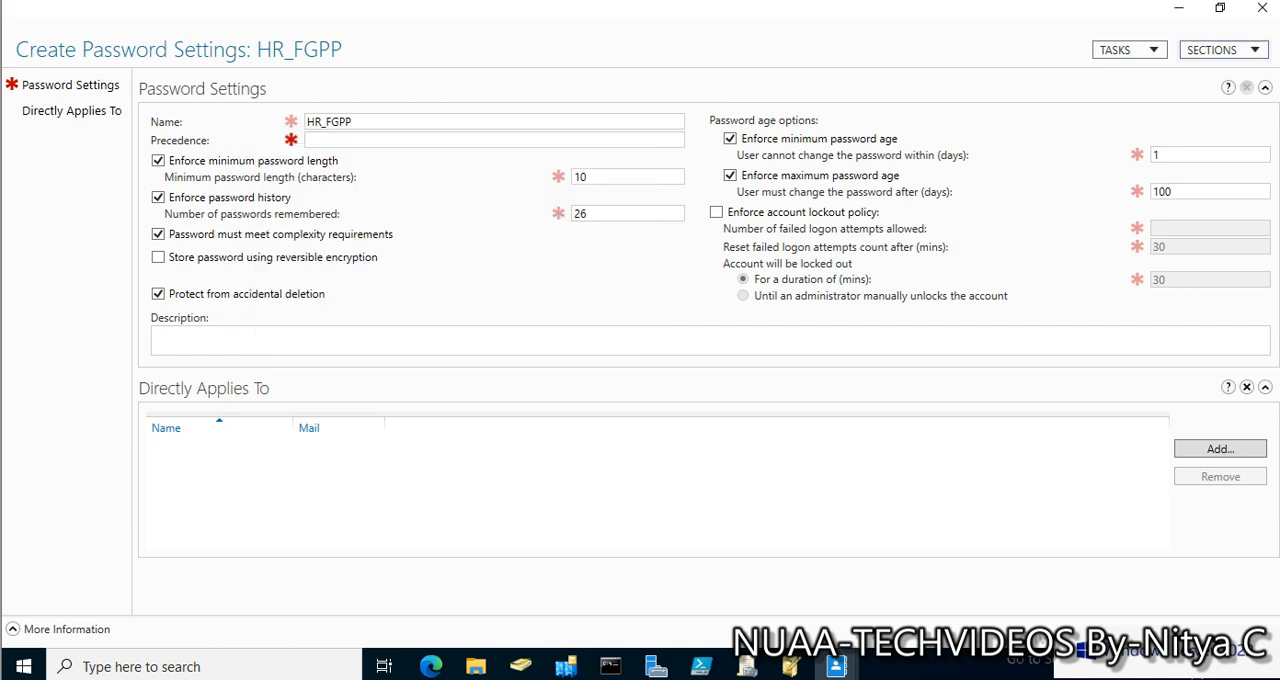
pyautogui.click(1220, 449)
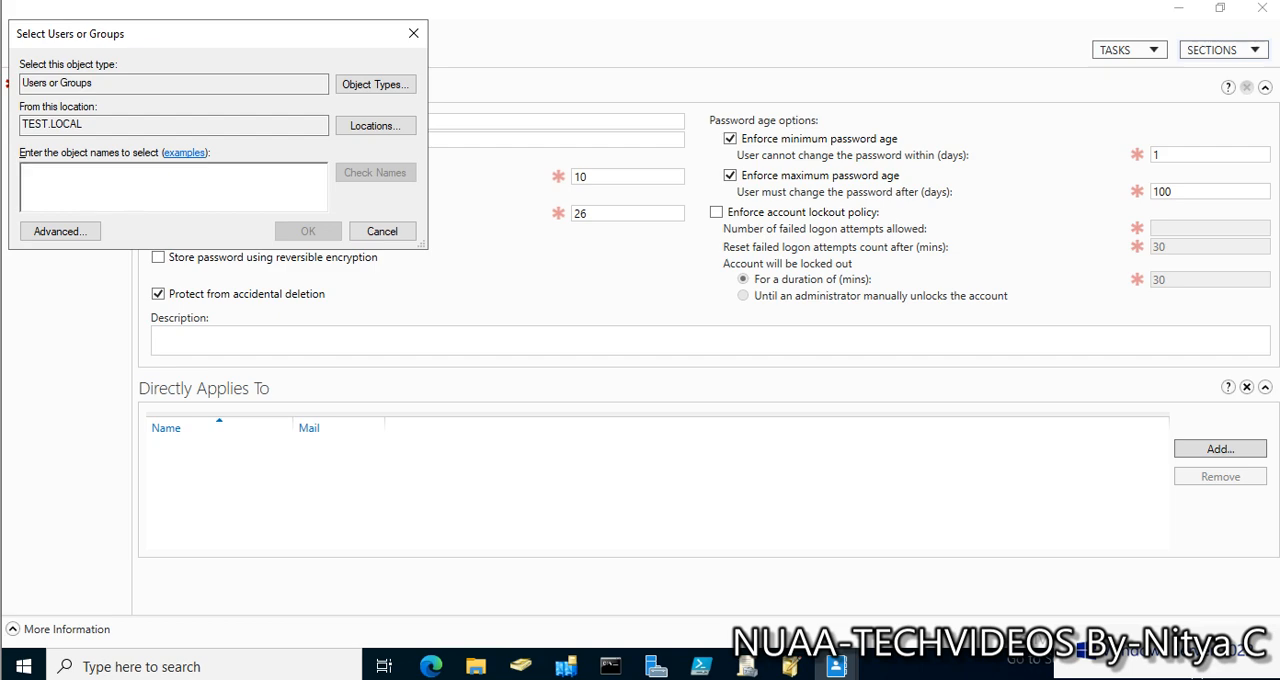
pyautogui.write('HR')
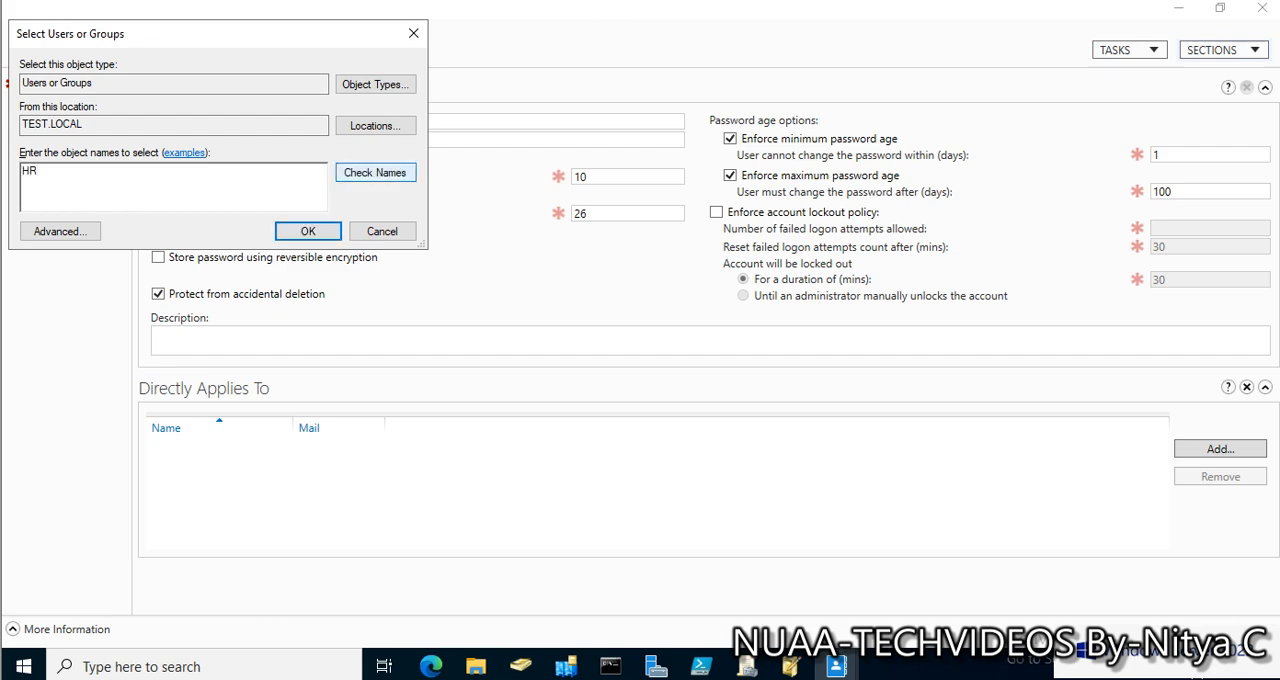
pyautogui.click(375, 172)
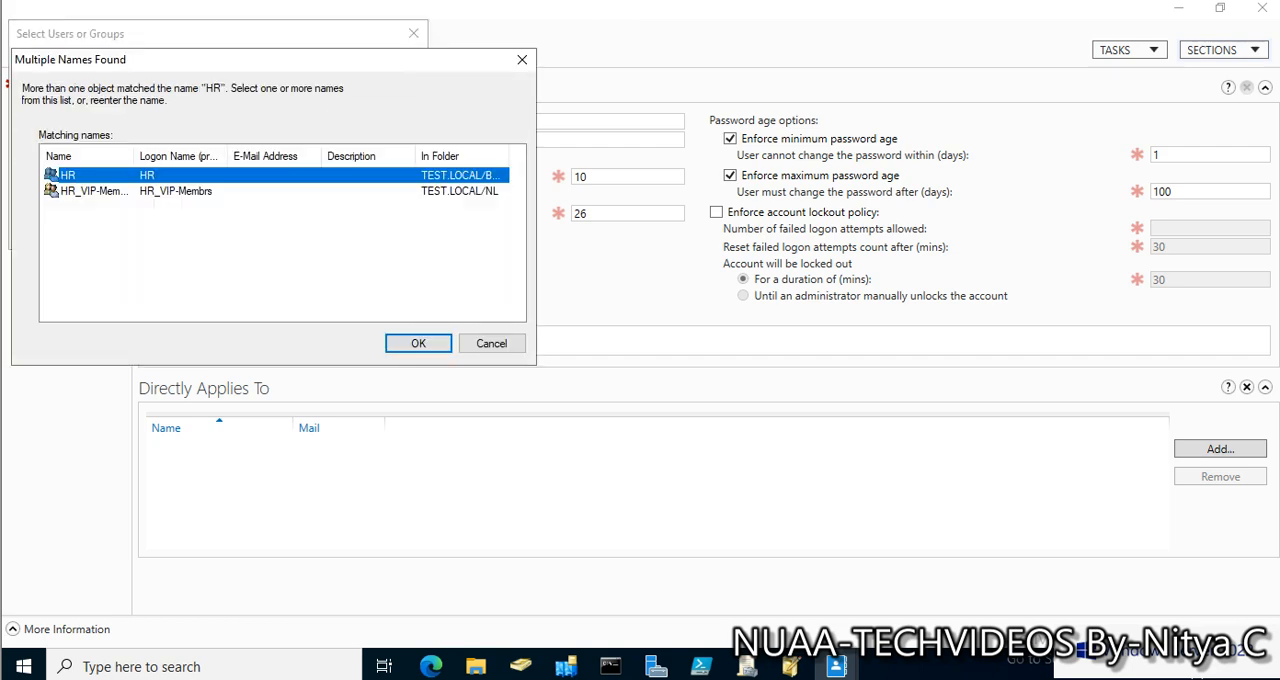
pyautogui.doubleClick(90, 191)
pyautogui.click(306, 230)
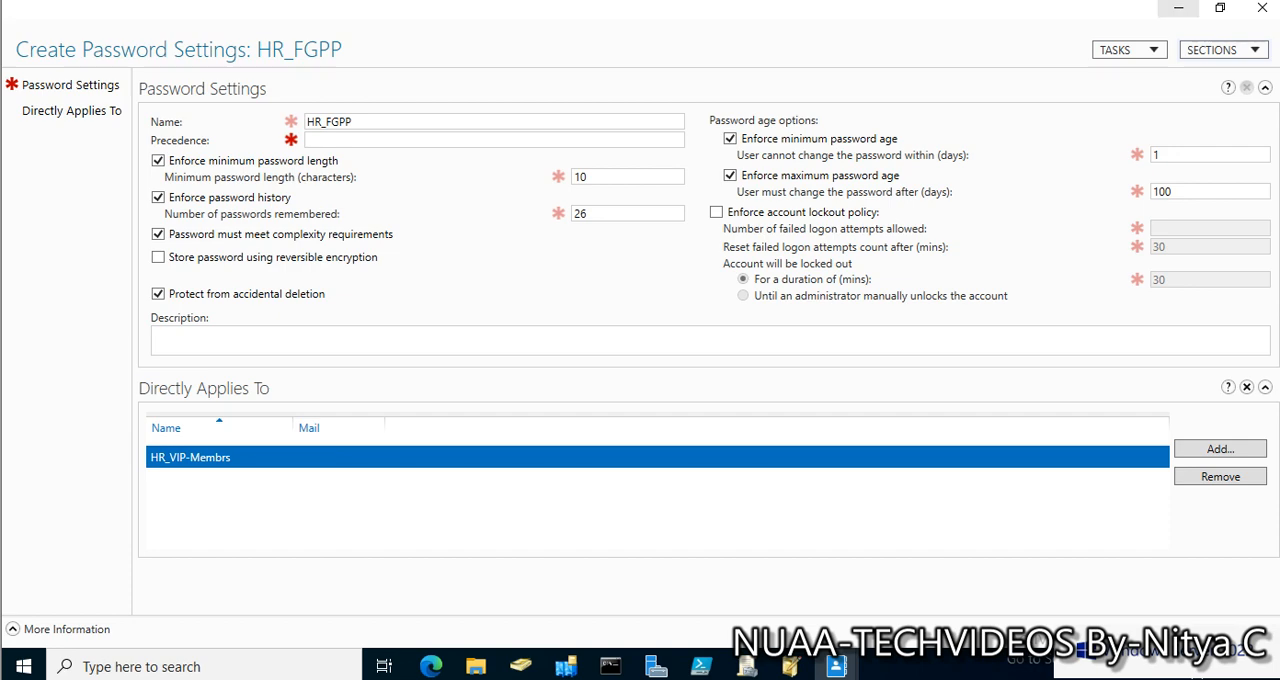
# Set the precedence of HR_FGPP to 10 and save the password settings.
pyautogui.click(1178, 8)
pyautogui.click(340, 140)
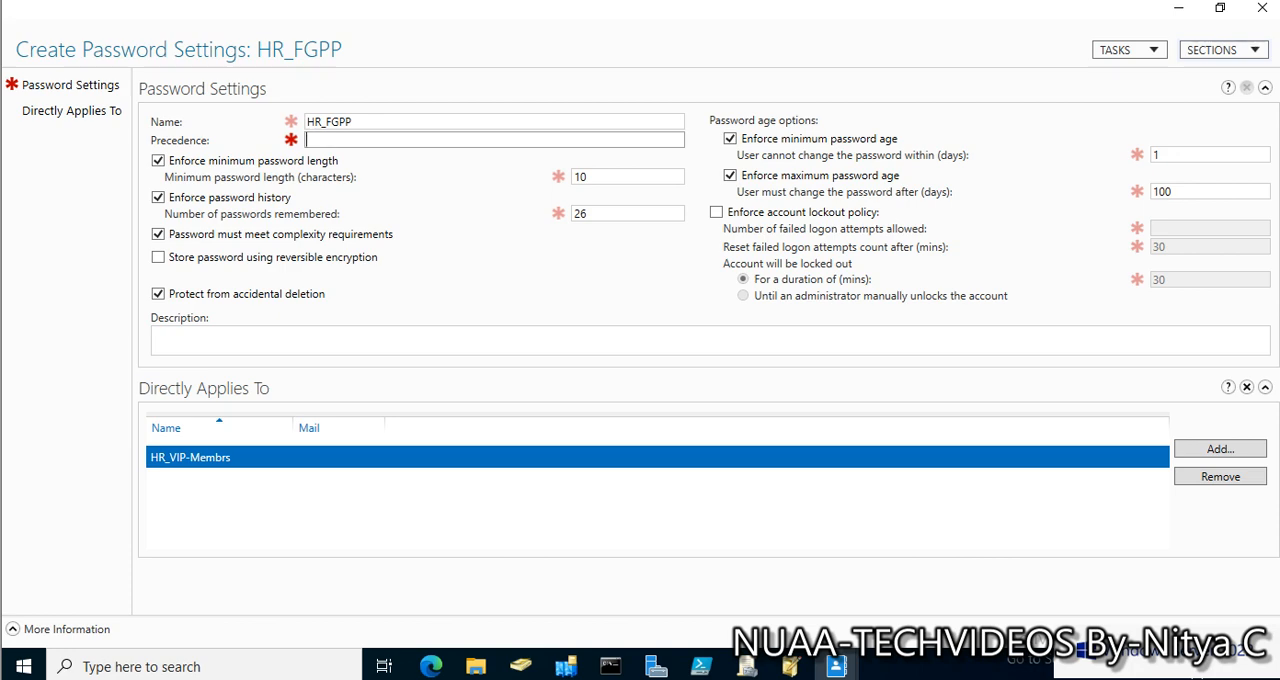
pyautogui.write('10')
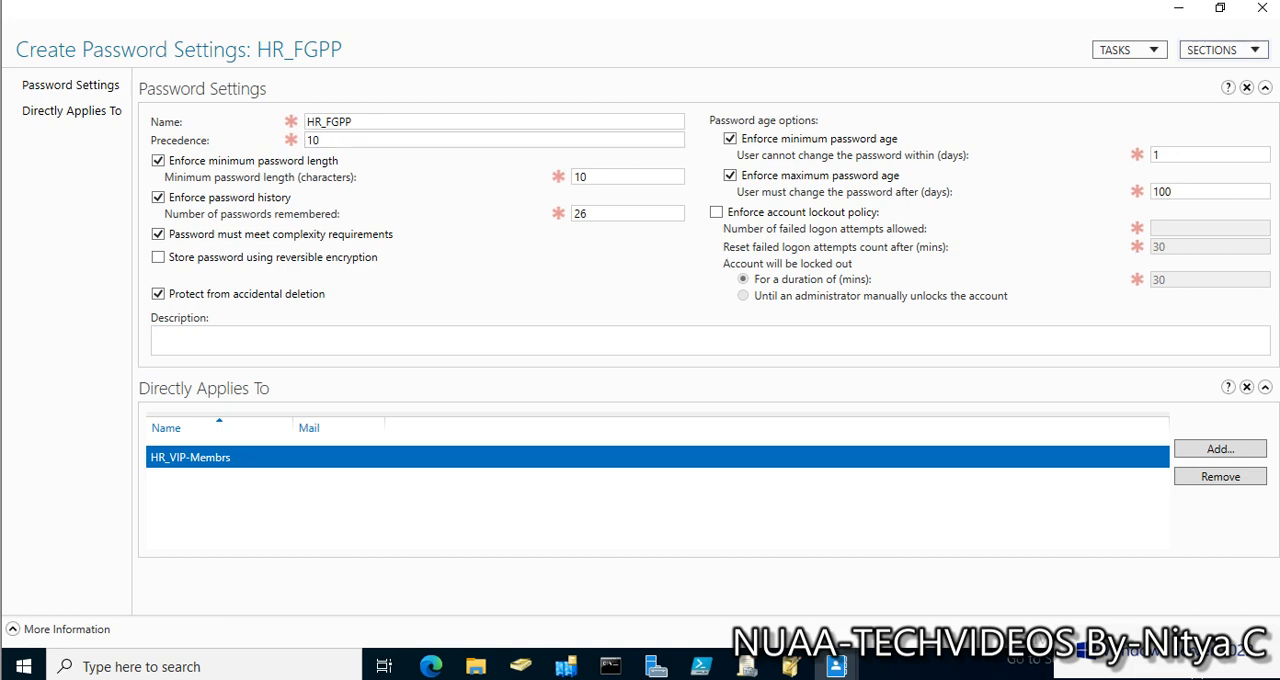
pyautogui.hotkey('alt', 'Tab')
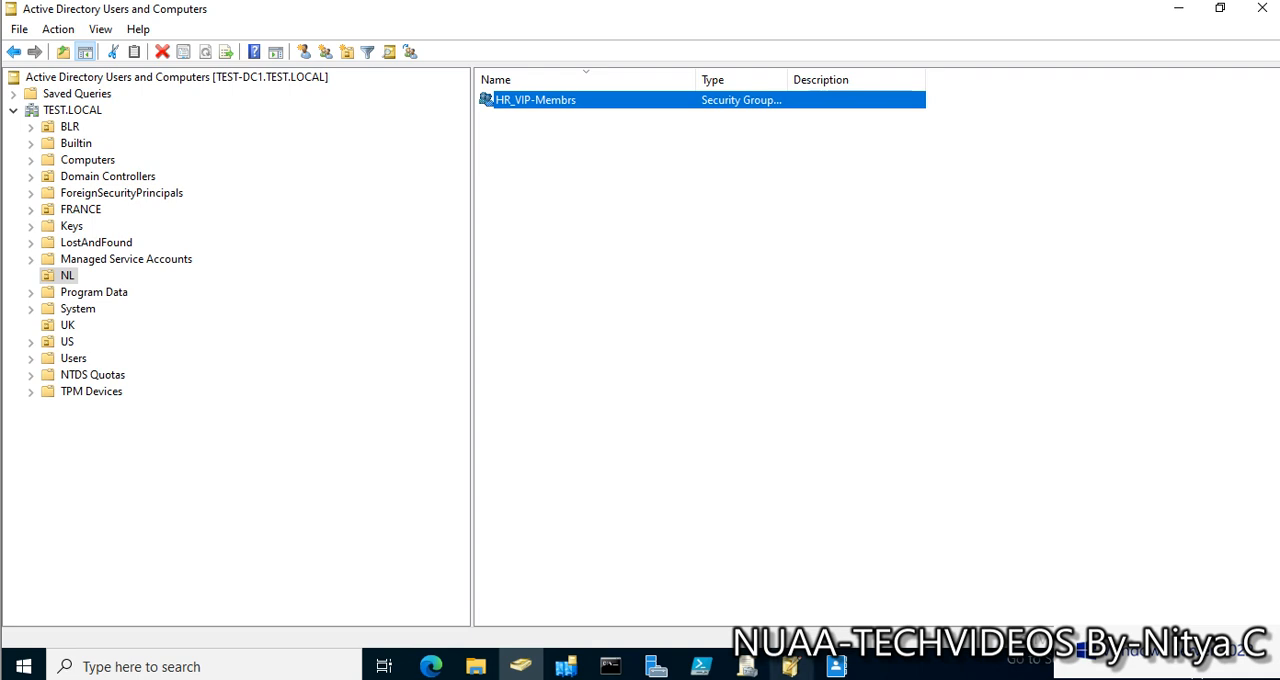
# Reopen HR_FGPP from the Password Settings Container in Active Directory Administrative Center, review its settings and assigned group, and close it.
pyautogui.moveTo(520, 665)
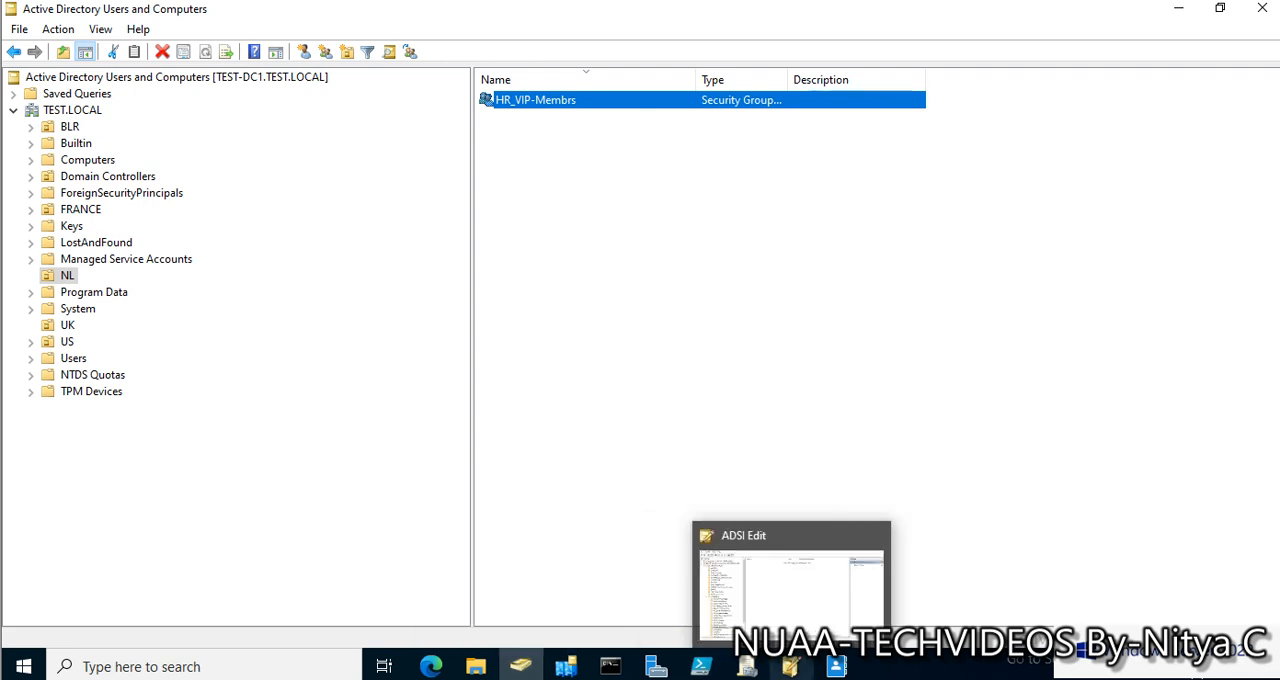
pyautogui.click(836, 665)
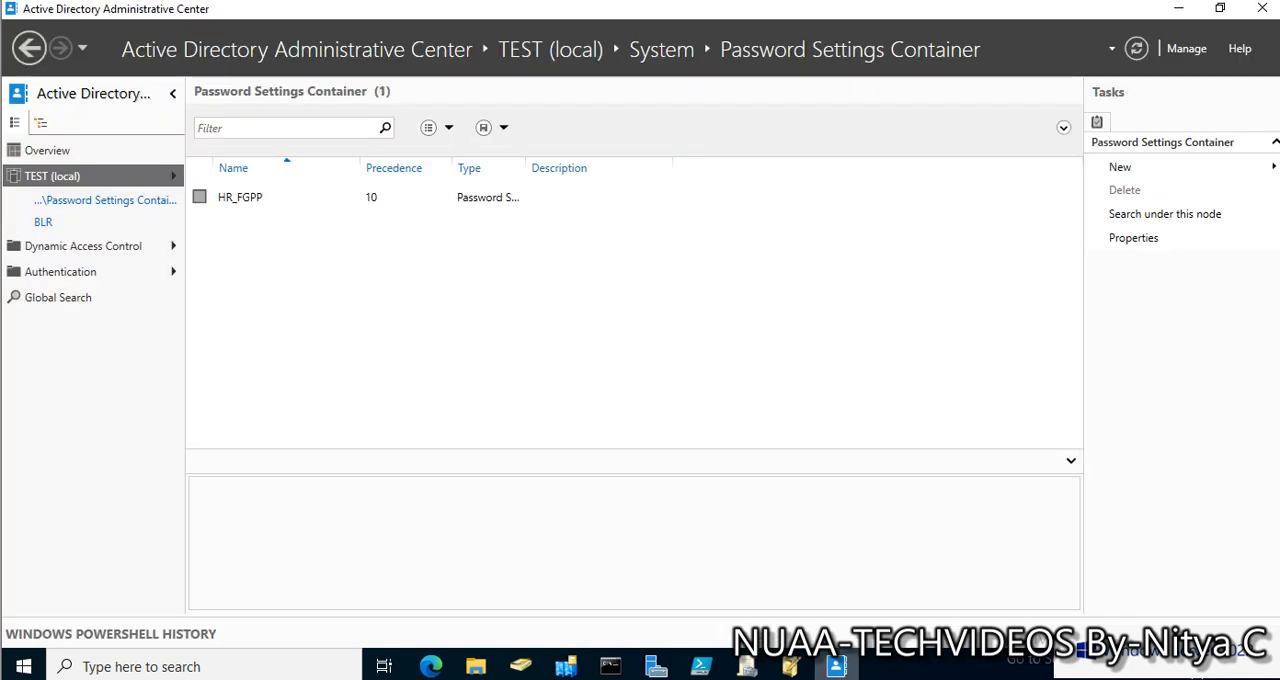
pyautogui.click(240, 197)
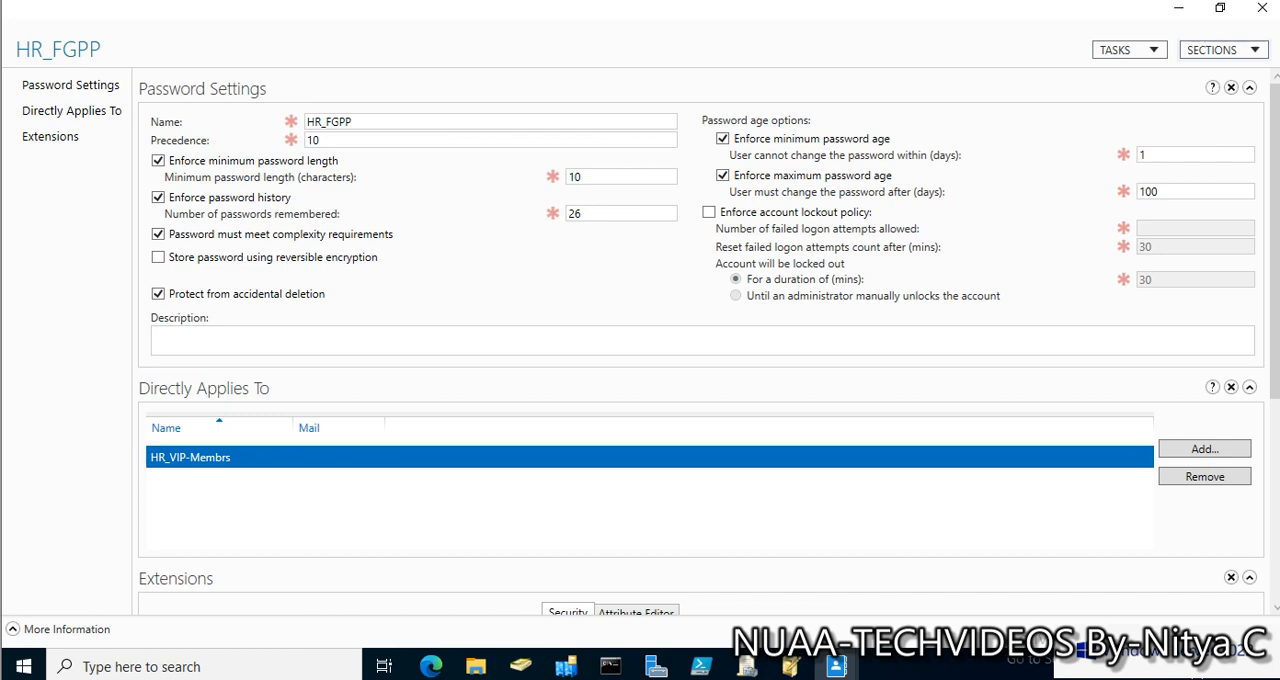
pyautogui.click(1262, 8)
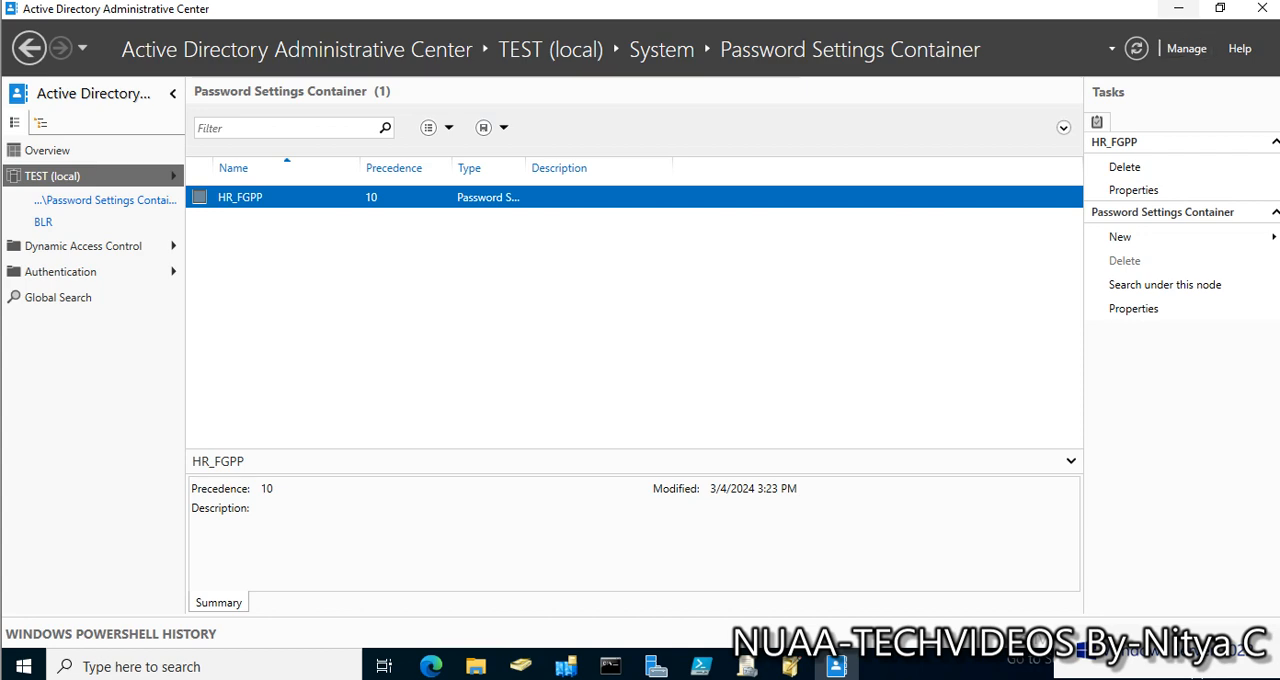
pyautogui.click(1178, 8)
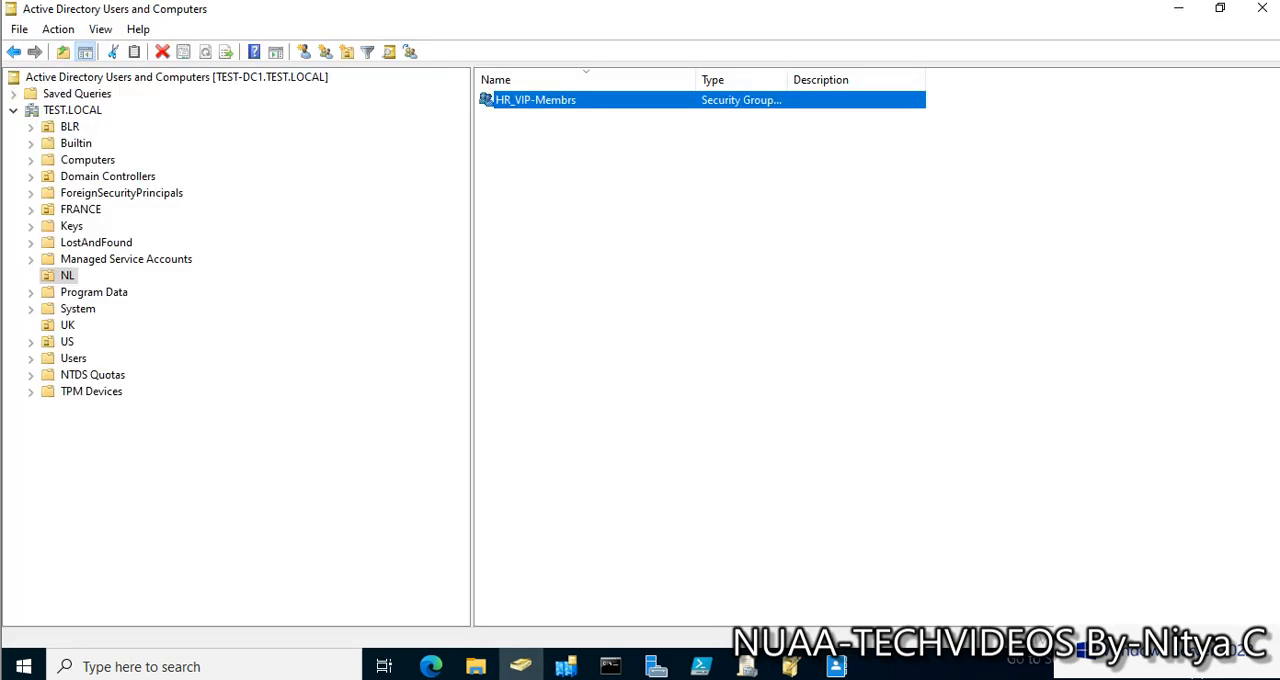
# Switch to Windows PowerShell ISE and clear the console output with cls.
pyautogui.click(701, 666)
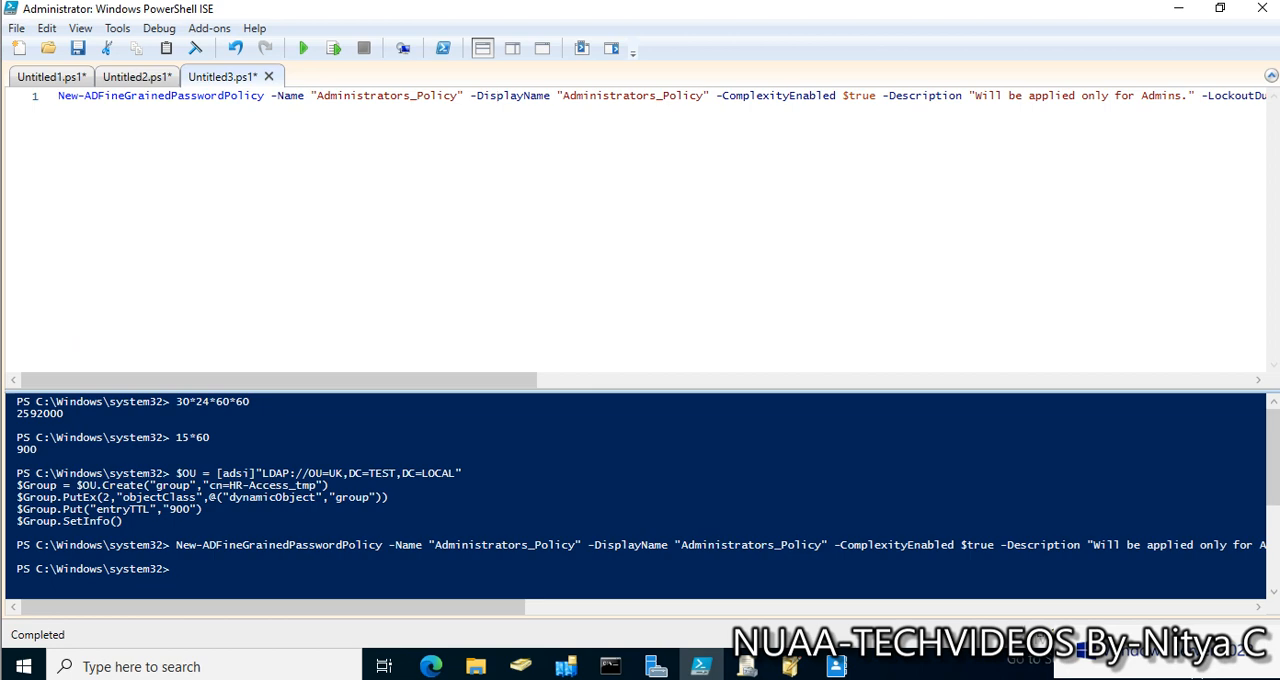
pyautogui.click(177, 569)
pyautogui.write('cls')
pyautogui.press('Return')
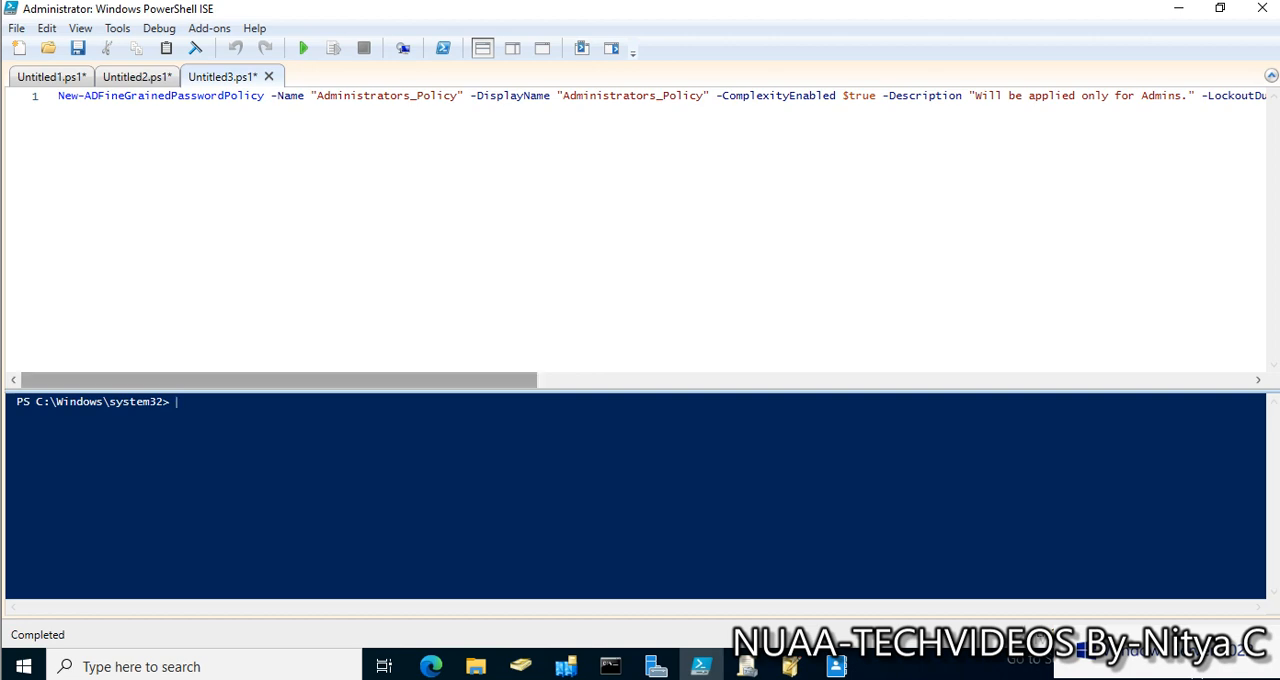
# Examine the New-ADFineGrainedPasswordPolicy command's parameters, from the policy name, complexity and description through lockout, password age, length, history, encryption and precedence.
pyautogui.moveTo(279, 380)
pyautogui.mouseDown()
pyautogui.moveTo(920, 380)
pyautogui.moveTo(278, 380)
pyautogui.mouseUp()
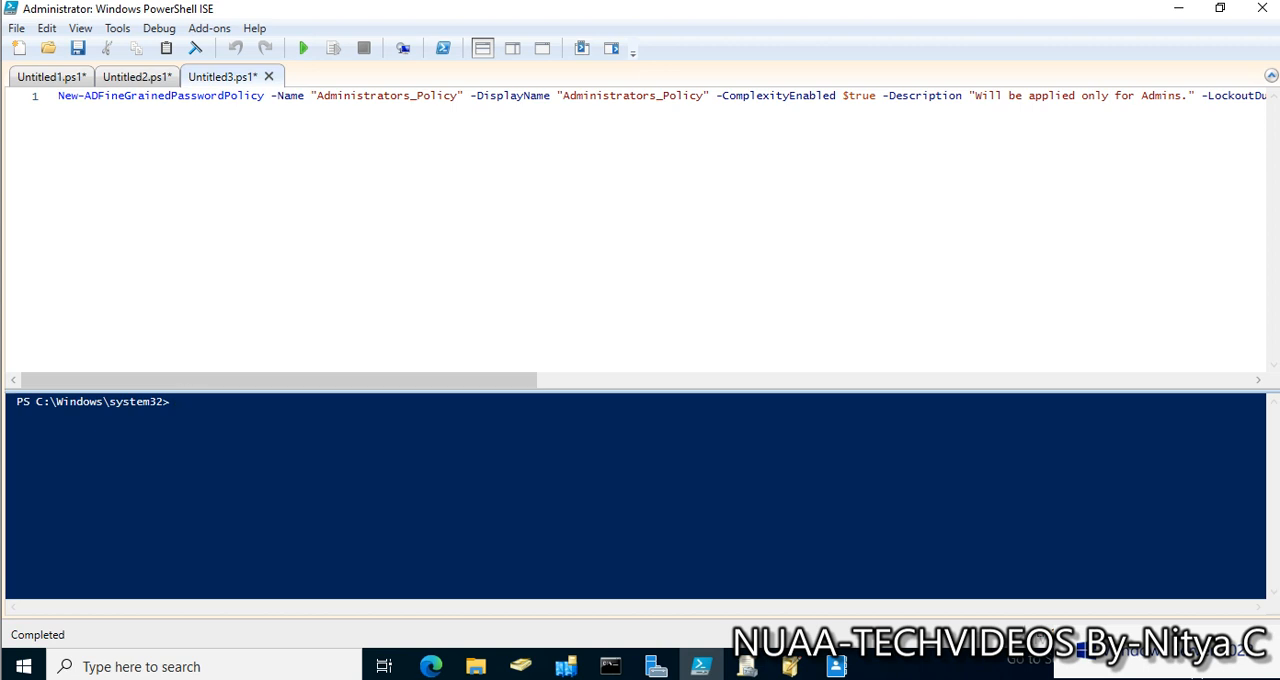
pyautogui.click(336, 96)
pyautogui.moveTo(317, 96); pyautogui.dragTo(444, 96)
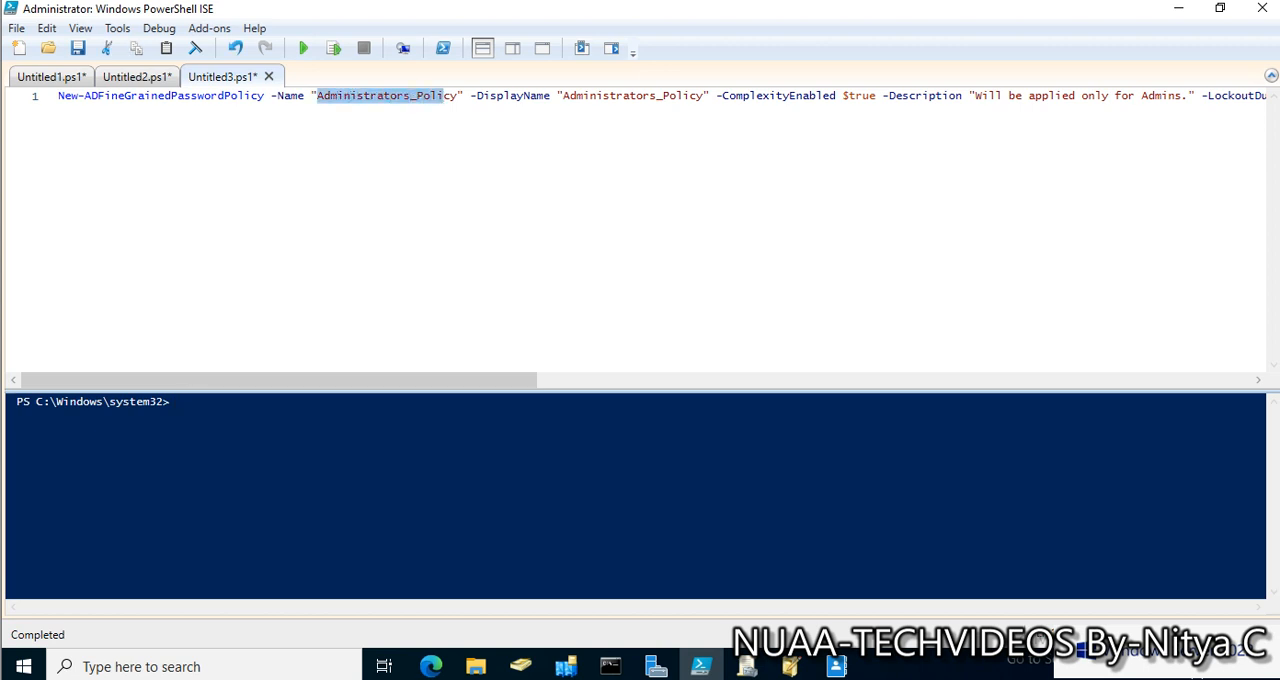
pyautogui.click(357, 96)
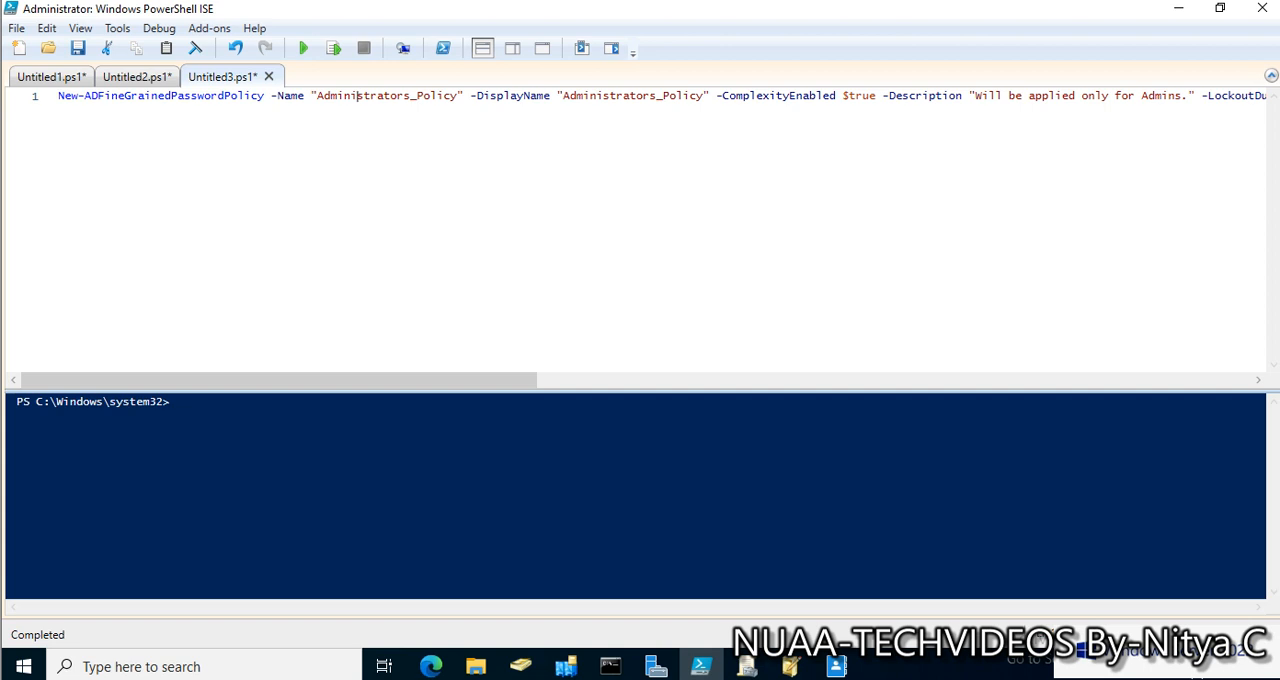
pyautogui.moveTo(735, 96); pyautogui.dragTo(793, 96)
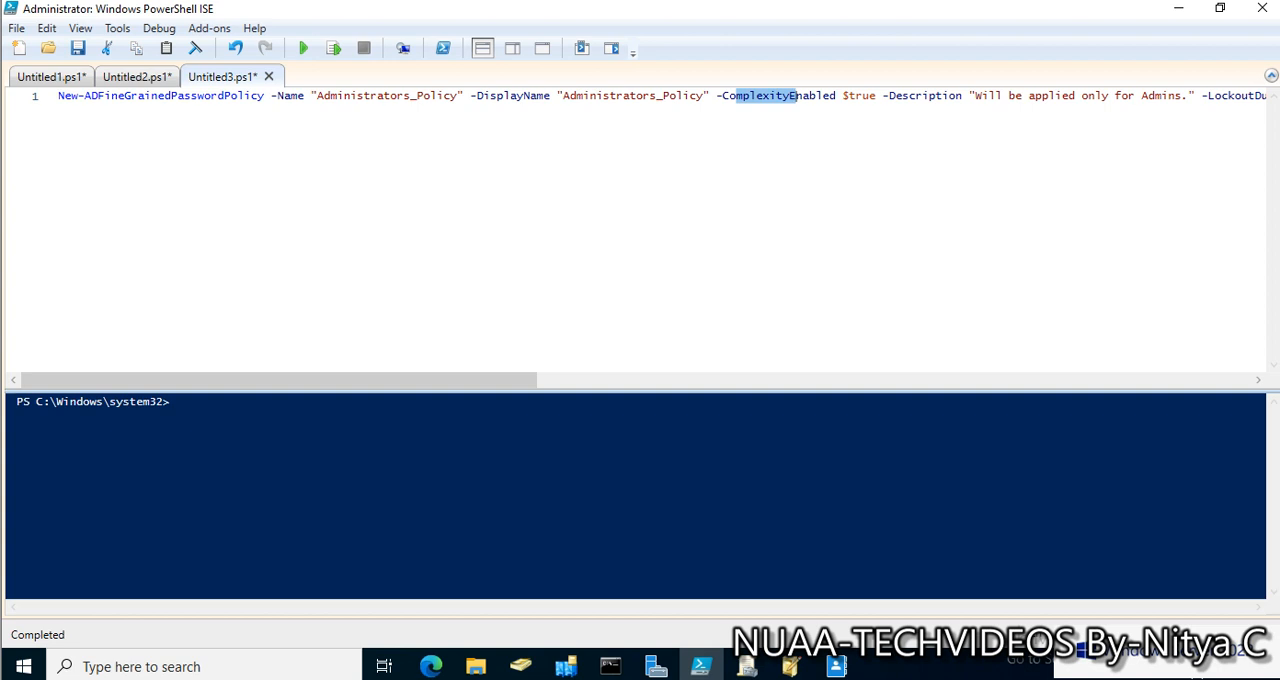
pyautogui.moveTo(430, 380); pyautogui.dragTo(599, 380)
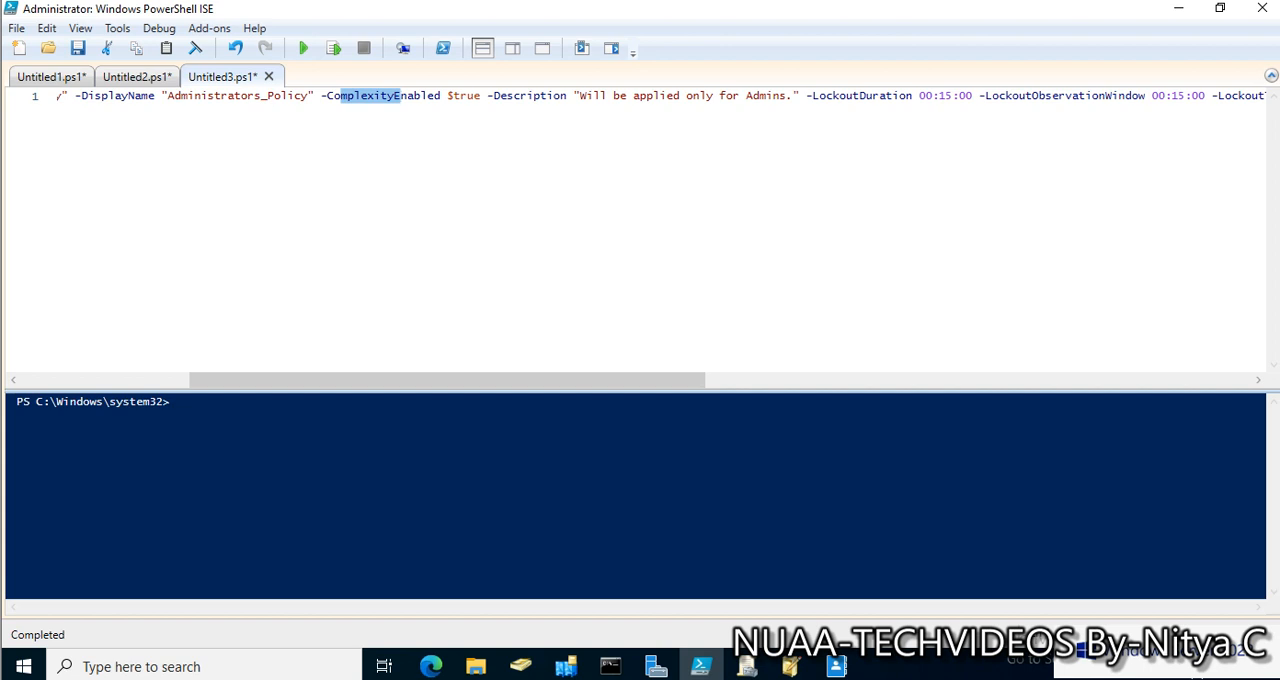
pyautogui.moveTo(580, 96); pyautogui.dragTo(686, 96)
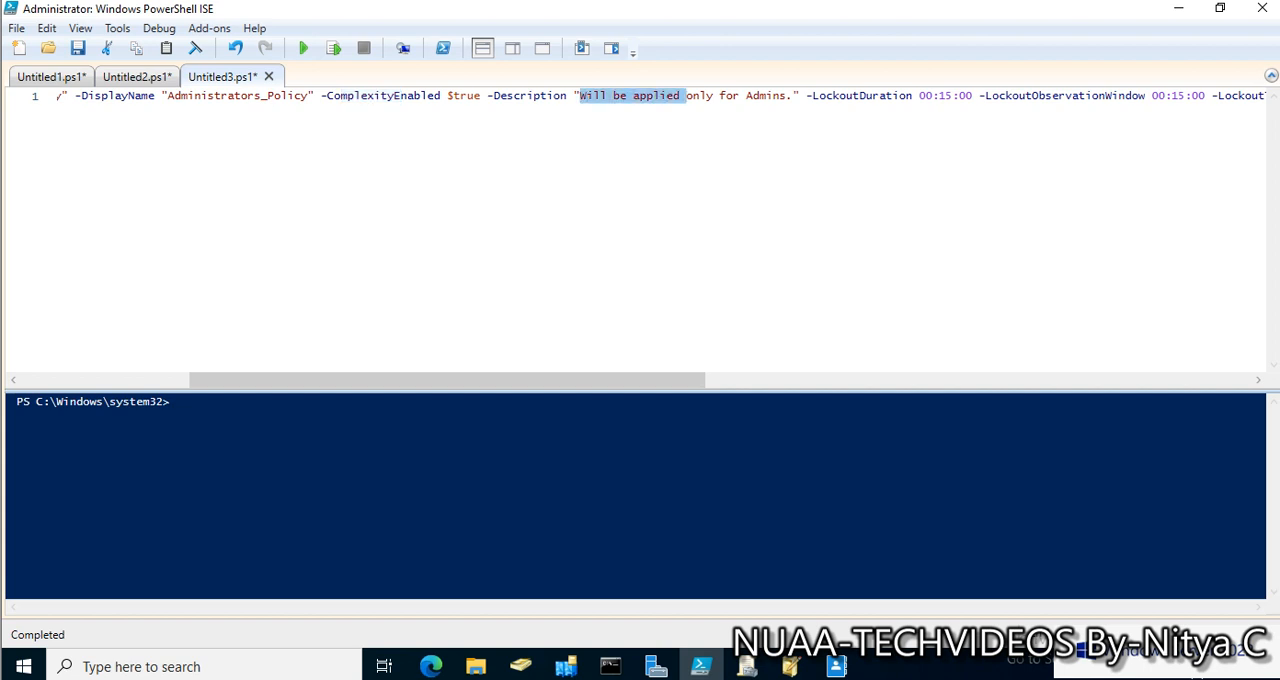
pyautogui.moveTo(560, 380); pyautogui.dragTo(640, 380)
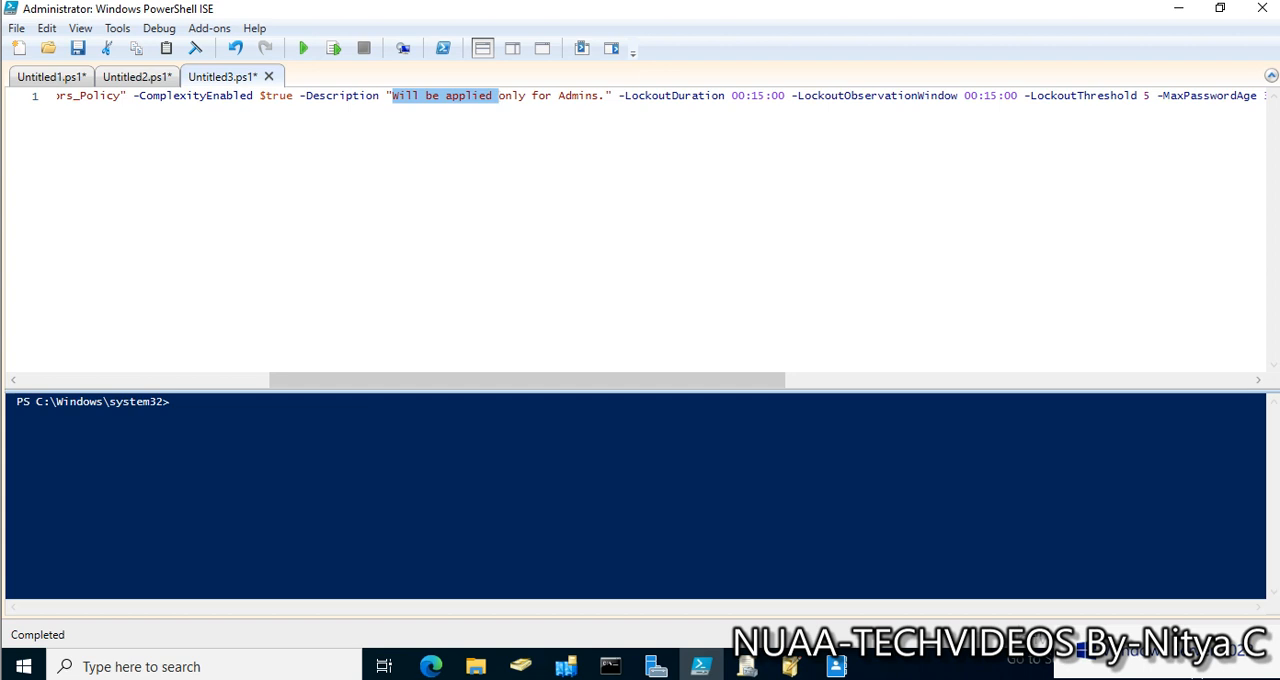
pyautogui.moveTo(527, 380); pyautogui.dragTo(636, 380)
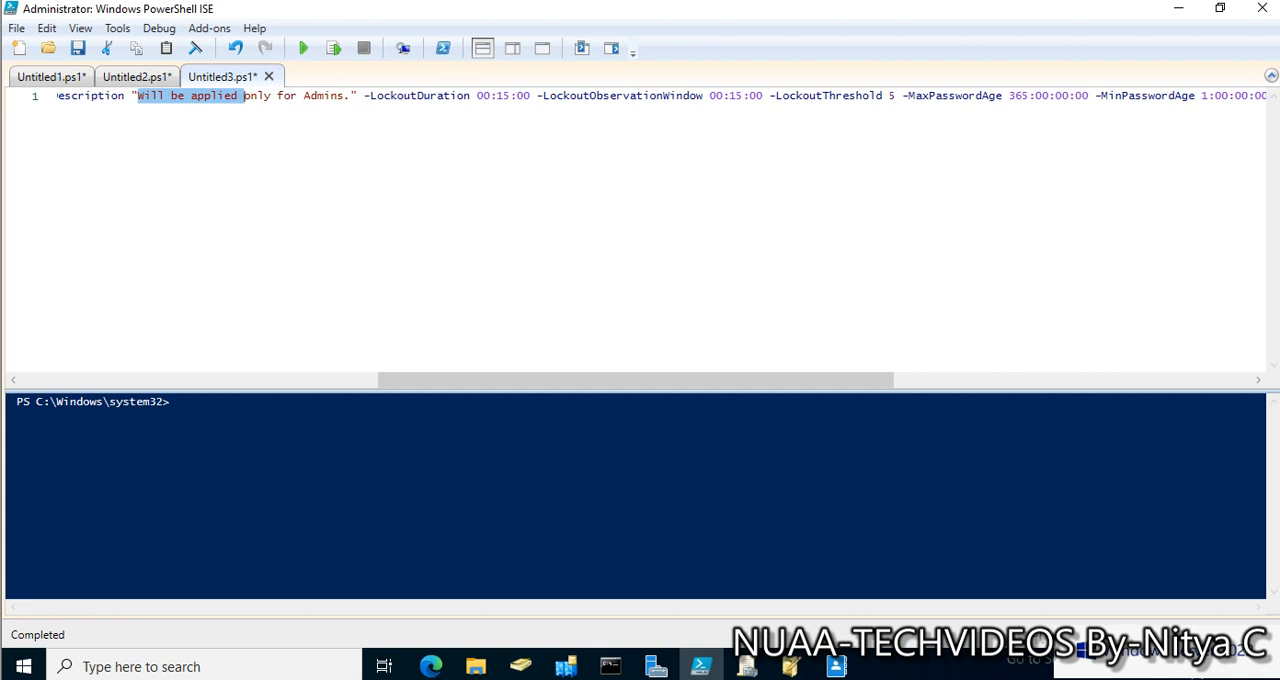
pyautogui.moveTo(636, 380); pyautogui.dragTo(721, 380)
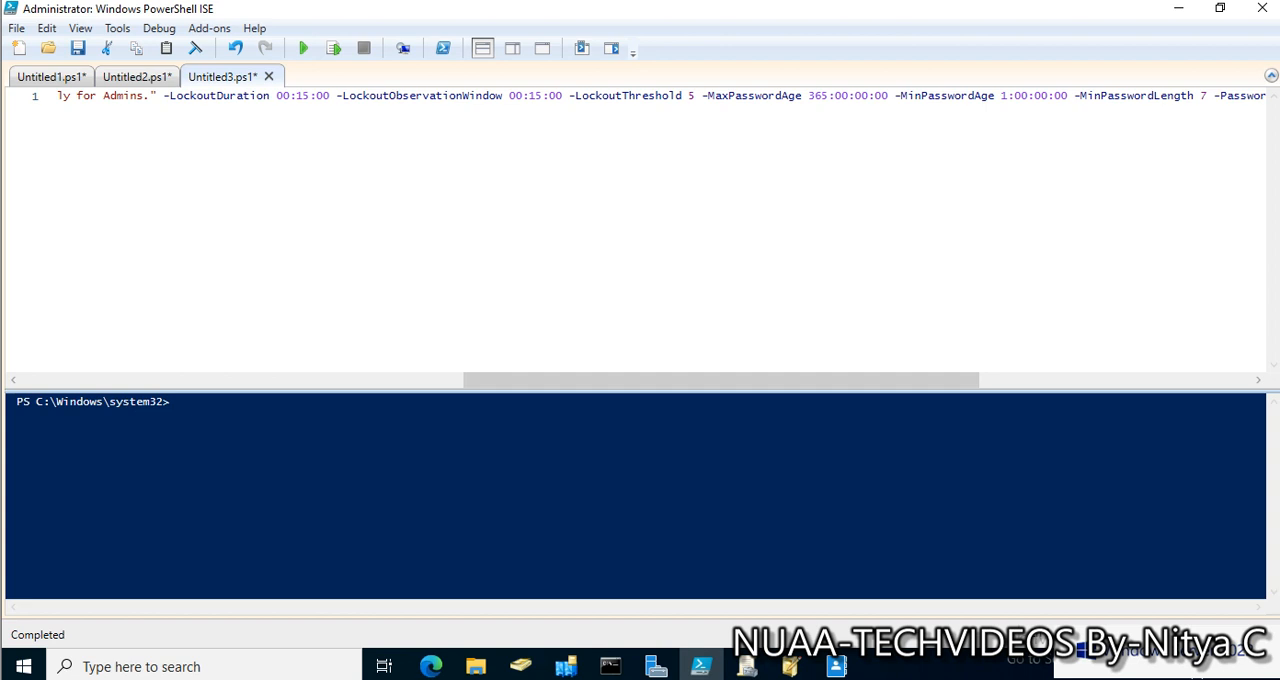
pyautogui.moveTo(721, 380); pyautogui.dragTo(776, 380)
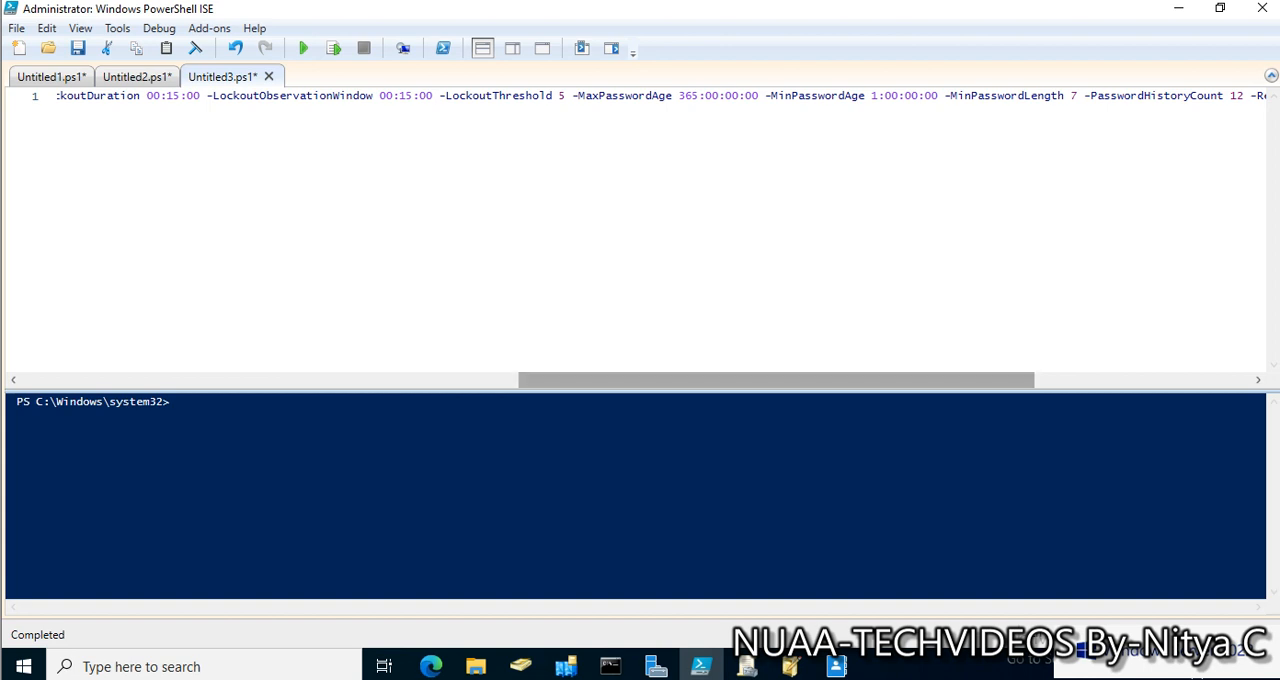
pyautogui.moveTo(776, 380); pyautogui.dragTo(860, 380)
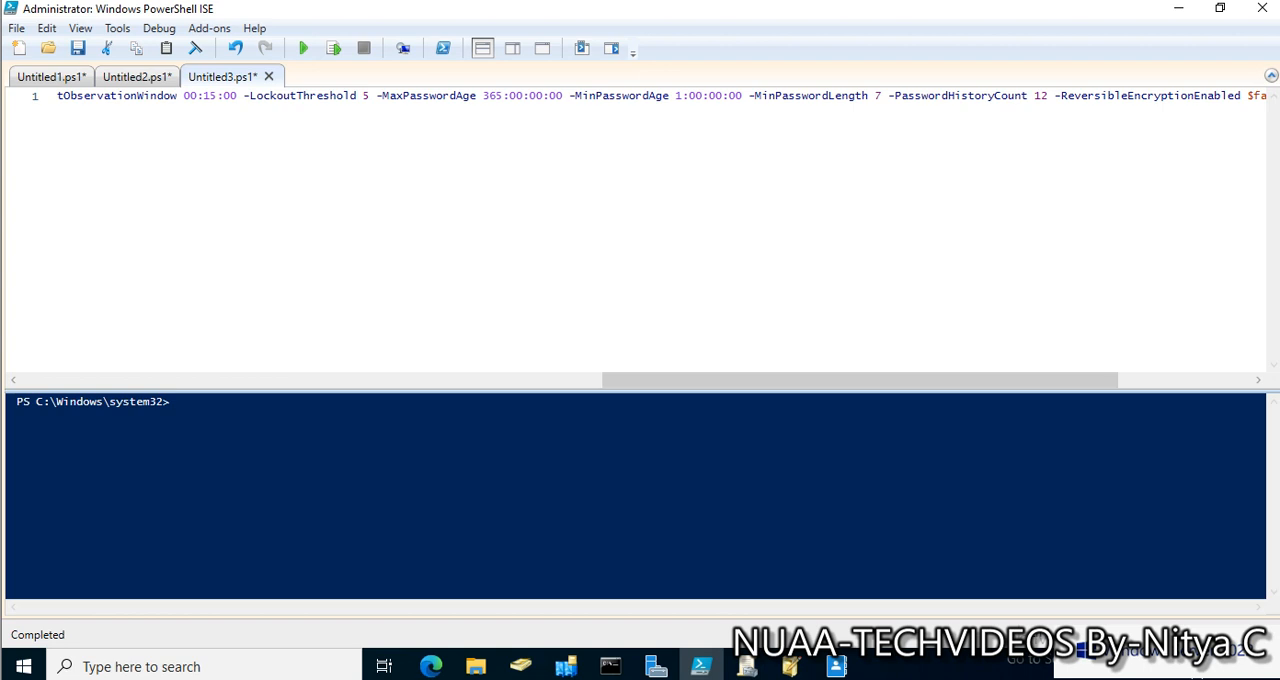
pyautogui.moveTo(860, 380); pyautogui.dragTo(948, 380)
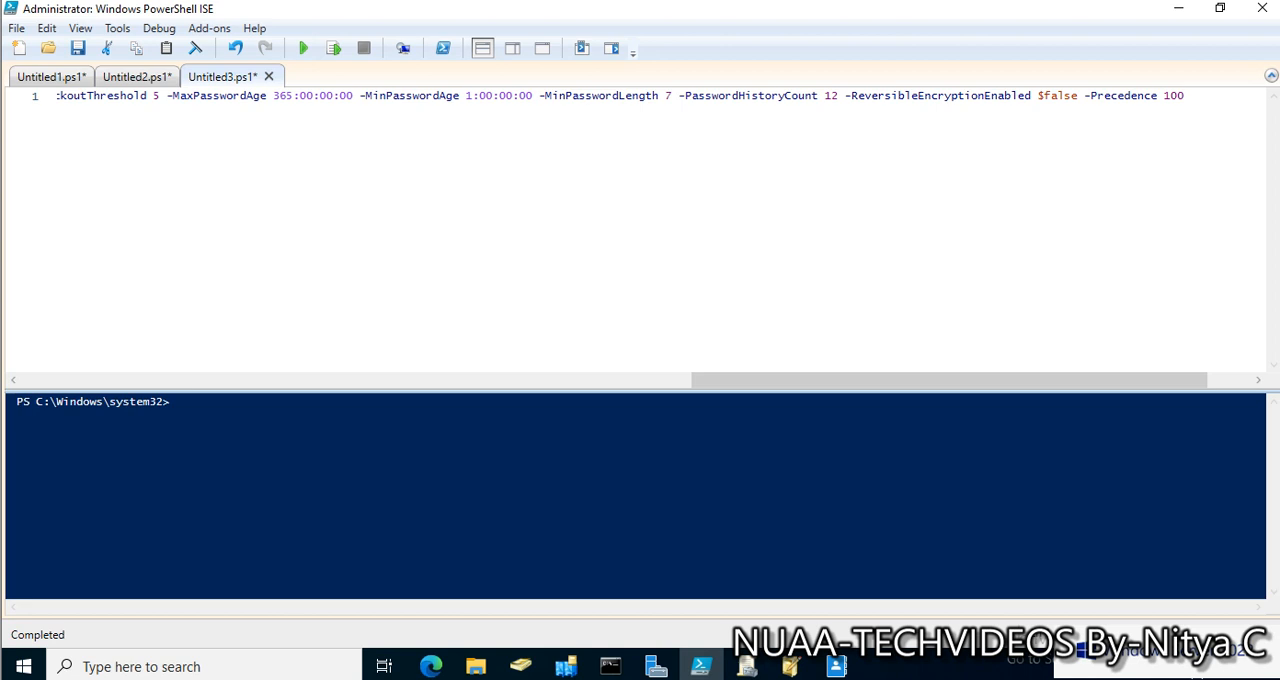
pyautogui.moveTo(951, 380); pyautogui.dragTo(992, 380)
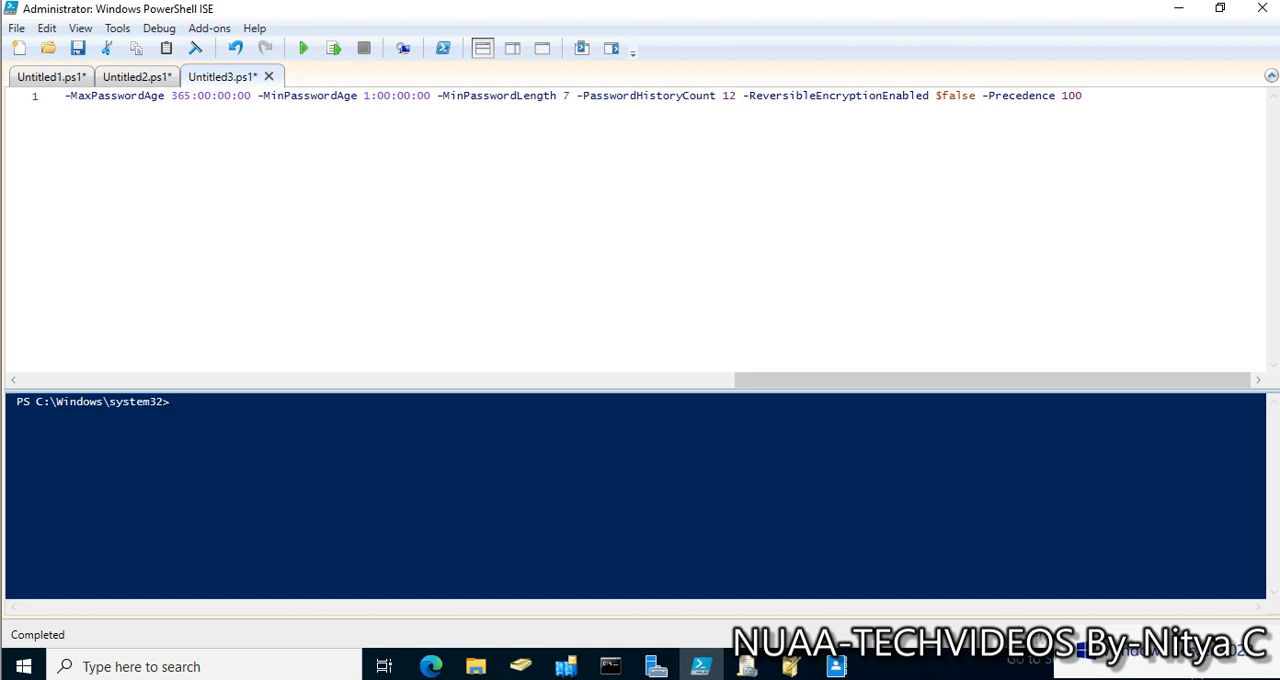
# Run the New-ADFineGrainedPasswordPolicy script to create Administrators_Policy.
pyautogui.click(1083, 96)
pyautogui.moveTo(993, 380); pyautogui.dragTo(279, 380)
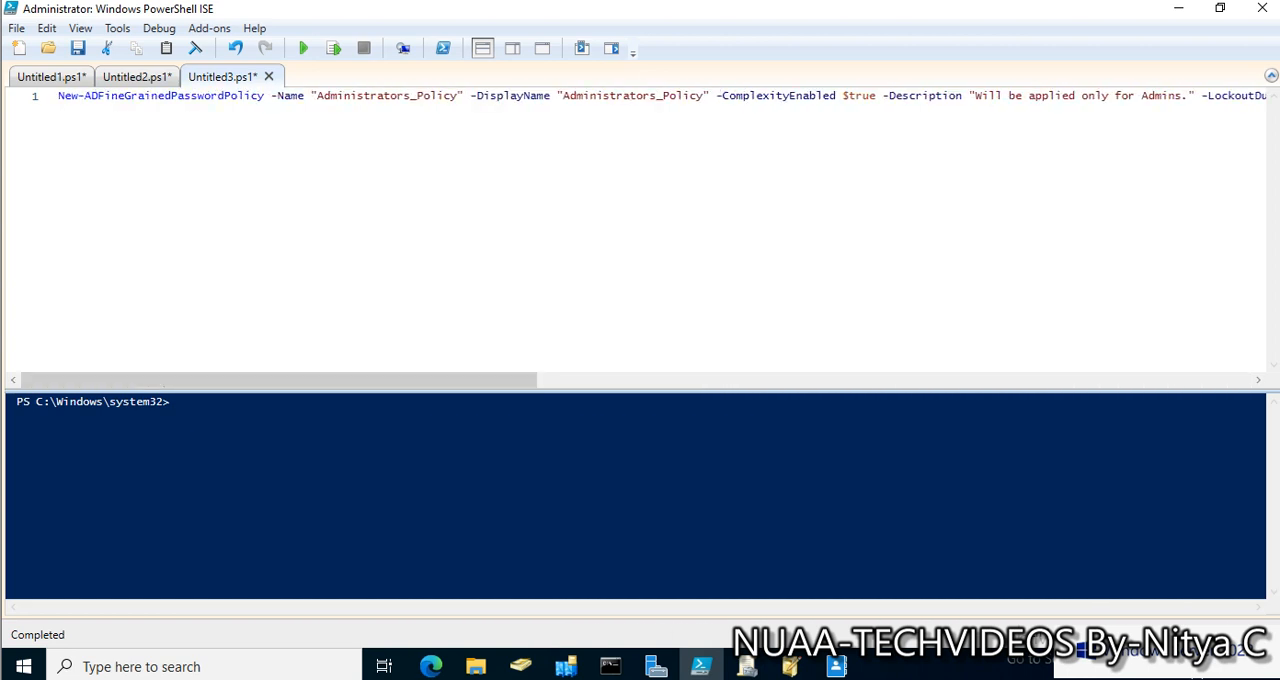
pyautogui.click(304, 48)
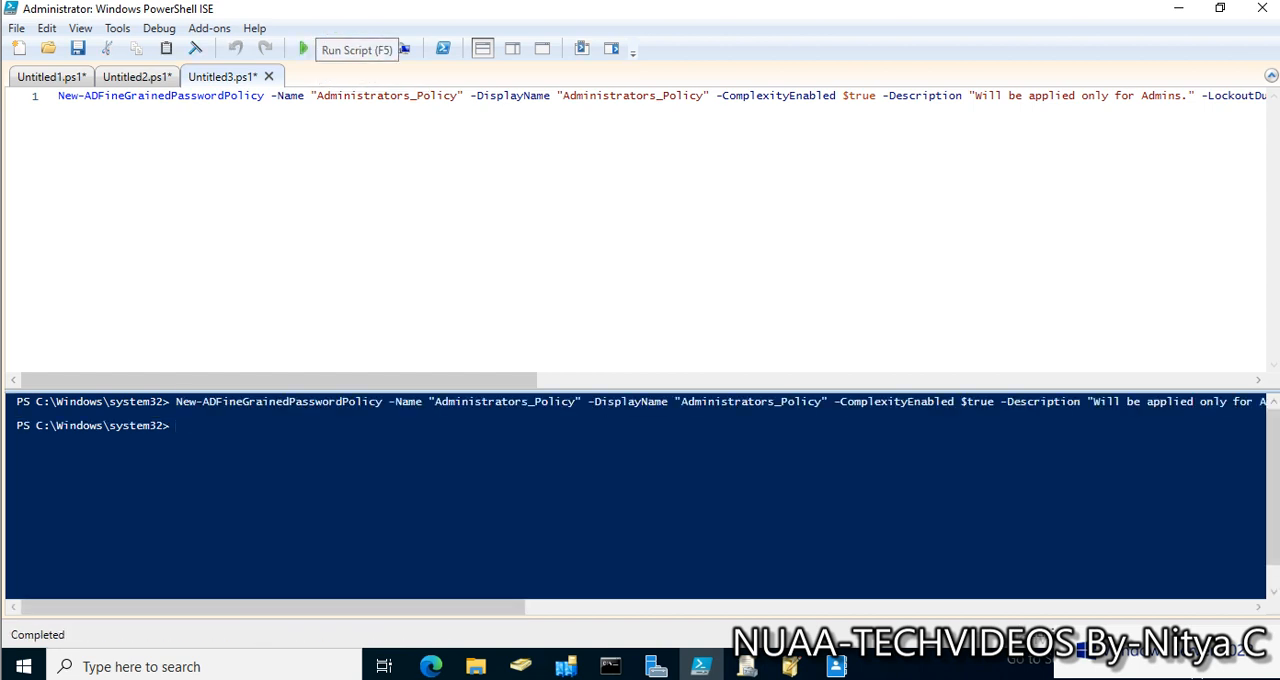
# Switch to Active Directory Users and Computers, refresh TEST.LOCAL, open System > Password Settings Container and widen the Name column.
pyautogui.click(1178, 8)
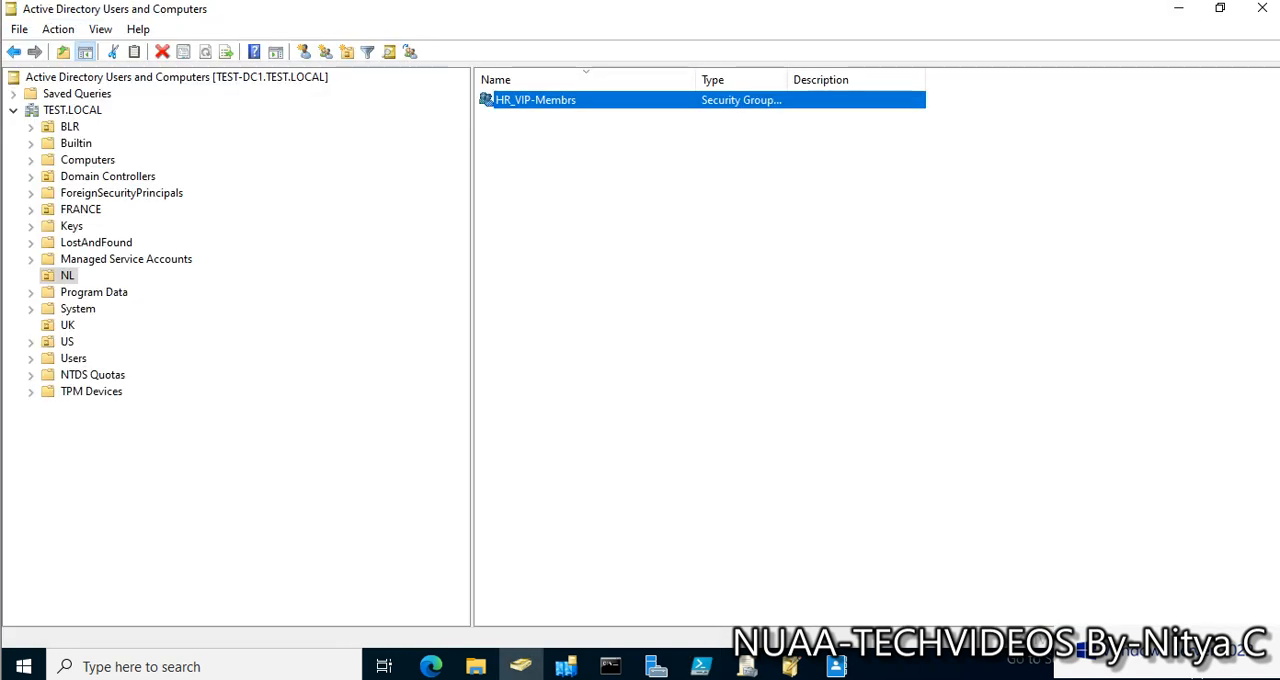
pyautogui.click(72, 110)
pyautogui.click(163, 51)
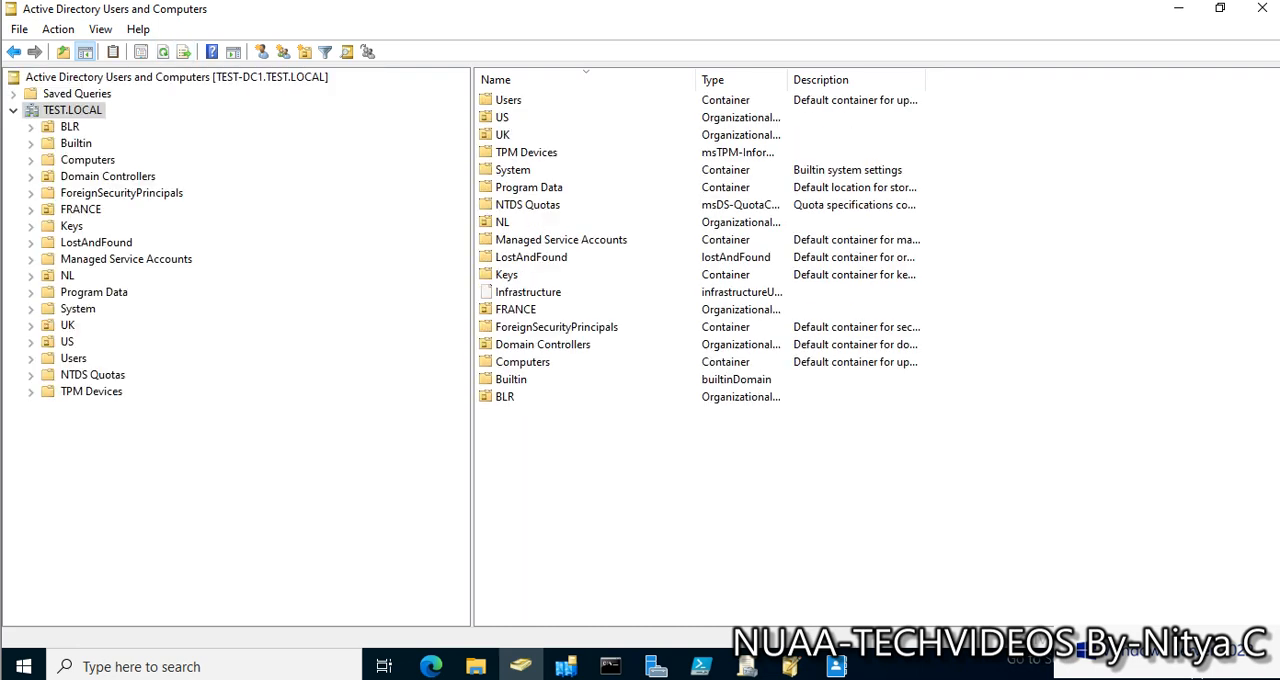
pyautogui.doubleClick(77, 309)
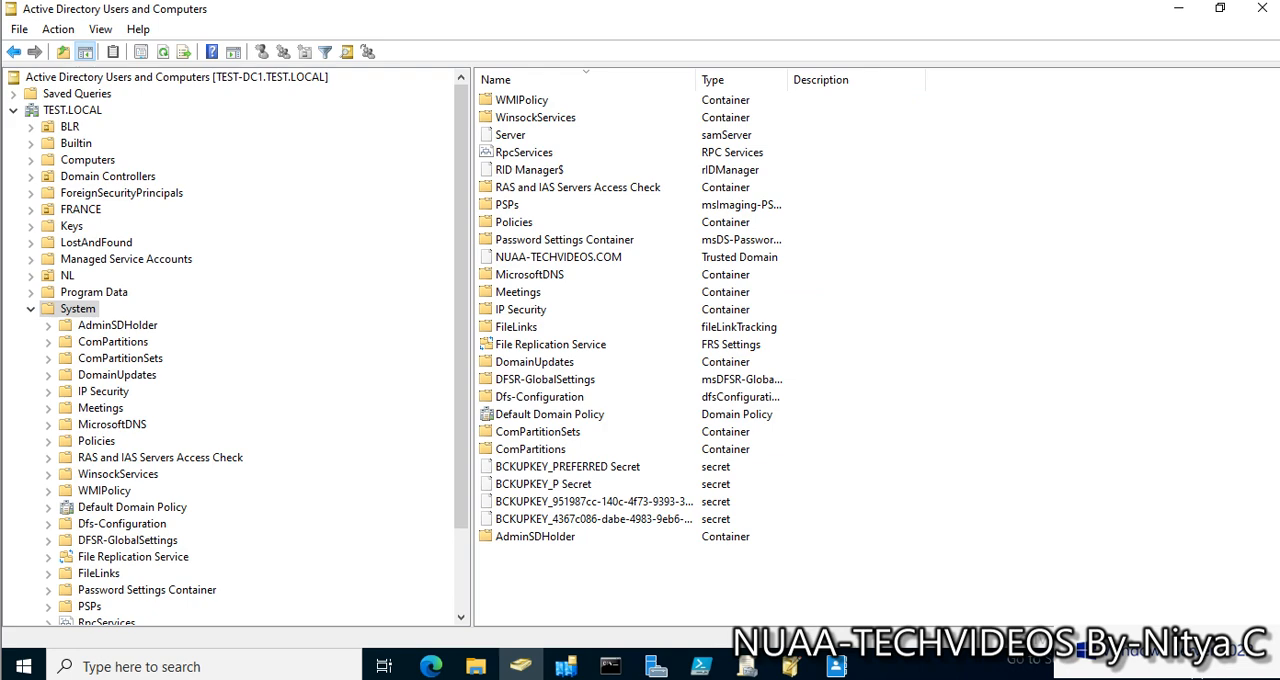
pyautogui.click(147, 590)
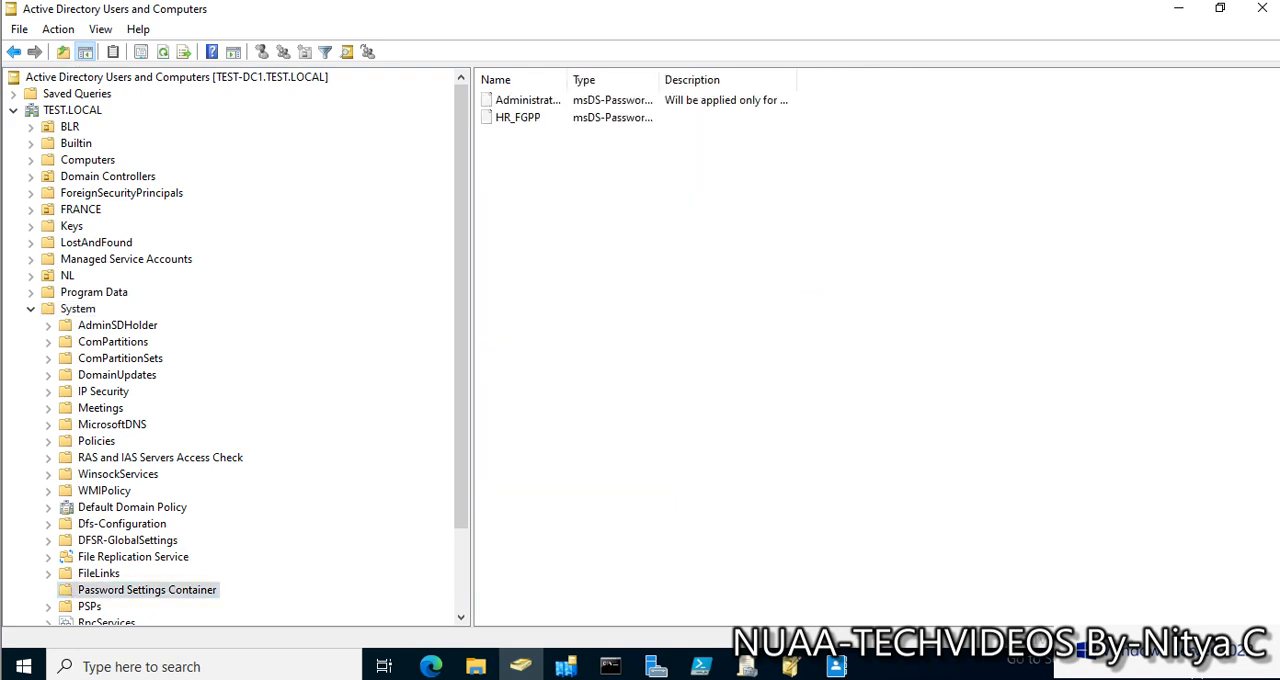
pyautogui.moveTo(566, 79); pyautogui.dragTo(685, 79)
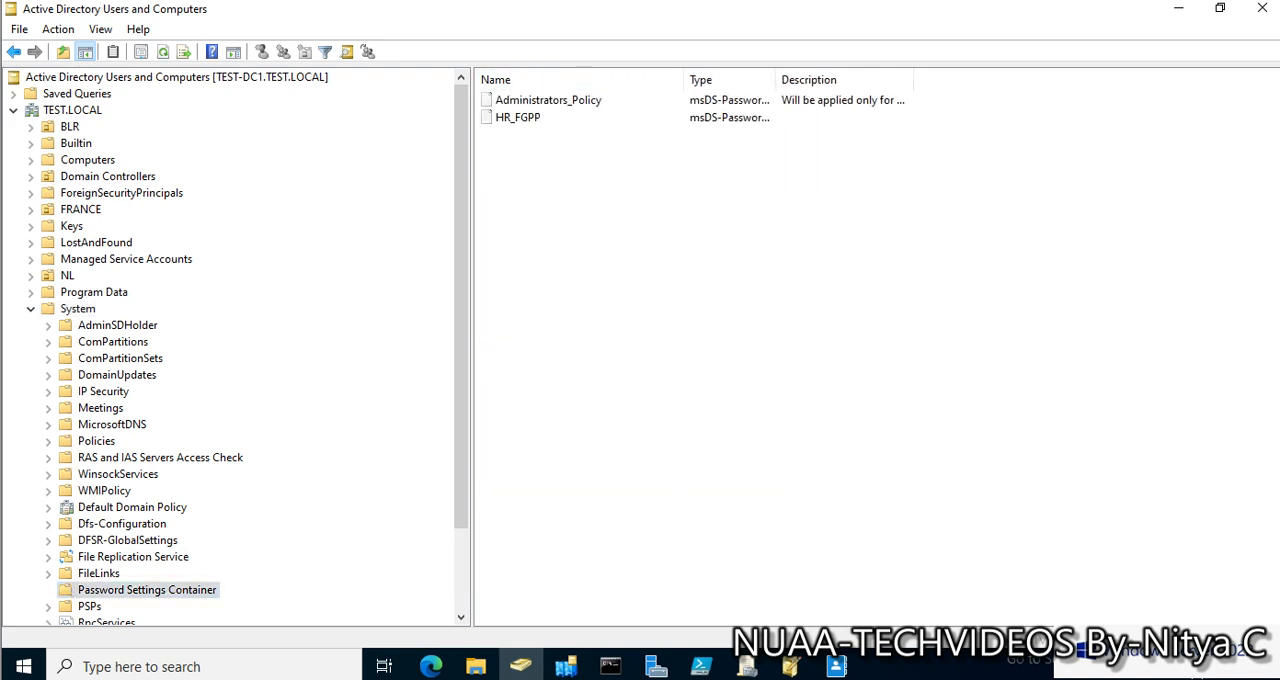
# Open the properties of Administrators_Policy, examine its password and lockout values in the Attribute Editor, and close them without changes.
pyautogui.doubleClick(548, 100)
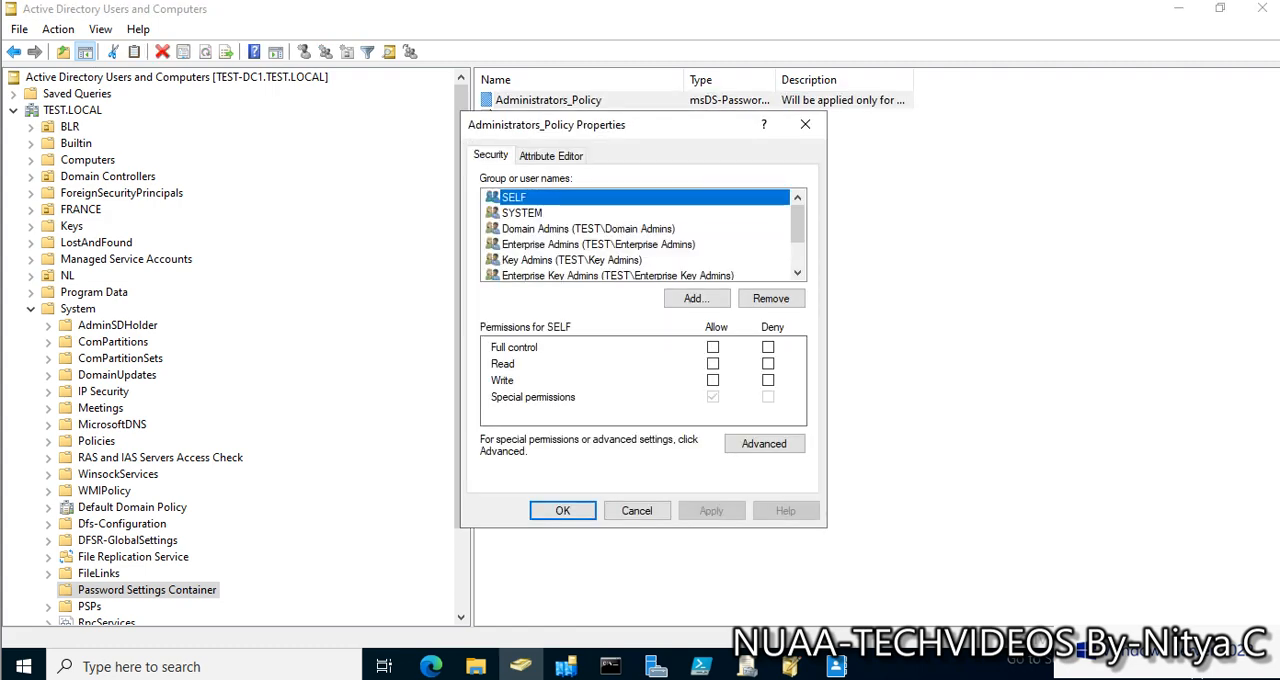
pyautogui.click(551, 156)
pyautogui.click(560, 365)
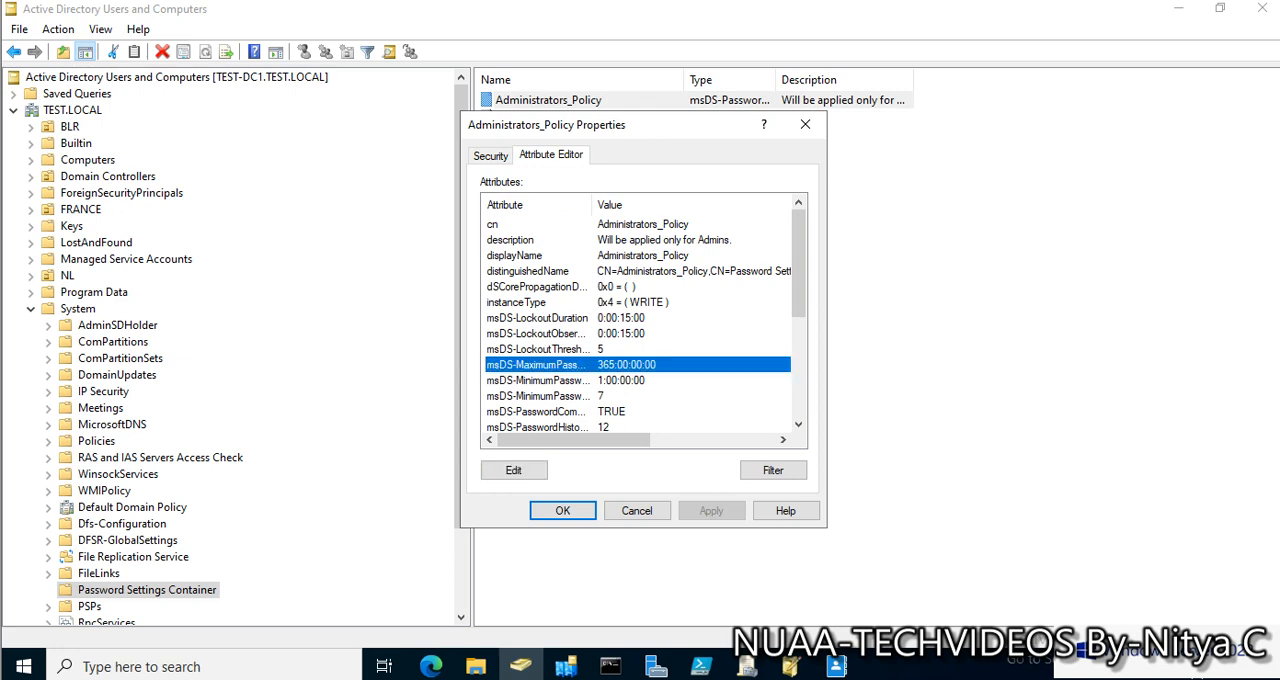
pyautogui.scroll(-4, 640, 320)
pyautogui.scroll(4, 640, 320)
pyautogui.click(637, 510)
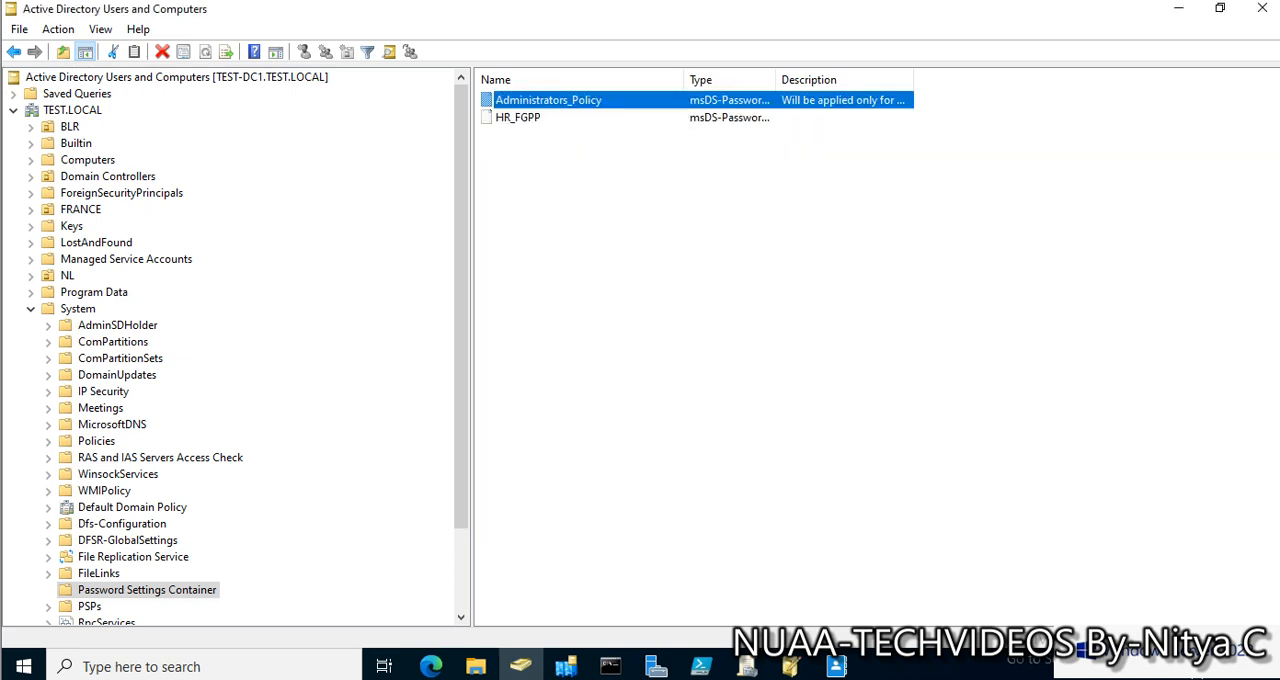
# Switch to Active Directory Administrative Center, check the Password Settings Container, and close the console.
pyautogui.click(836, 666)
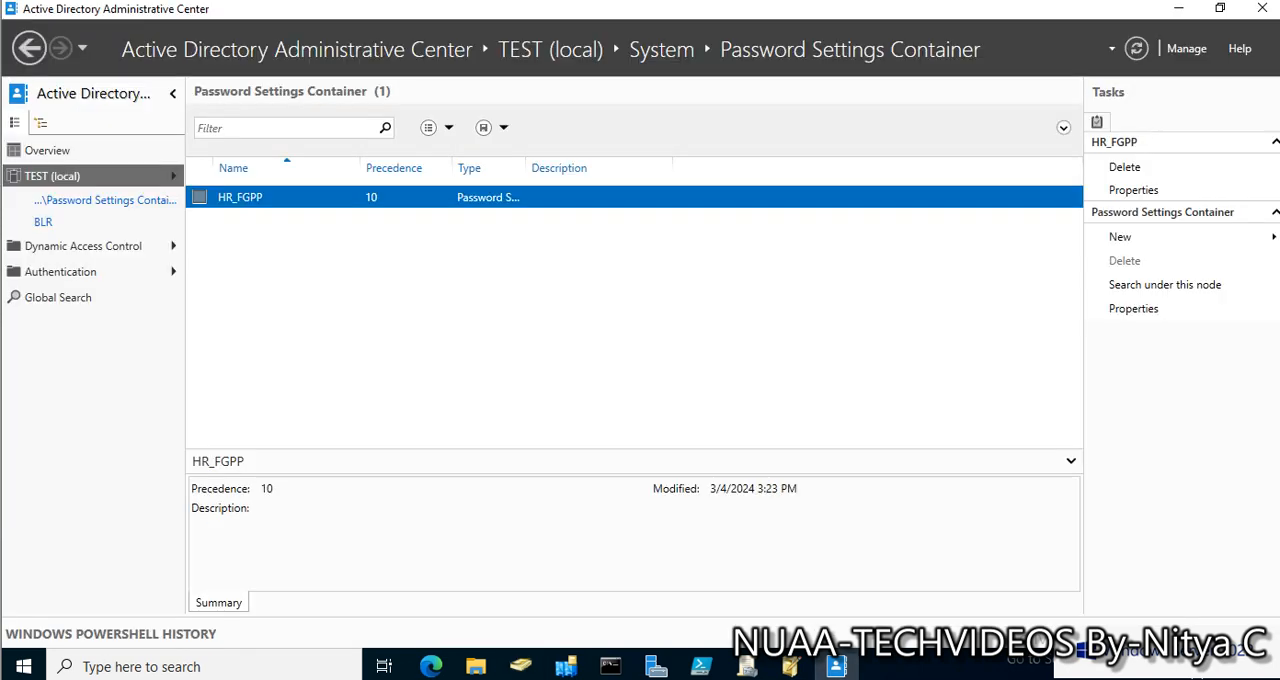
pyautogui.rightClick(634, 279)
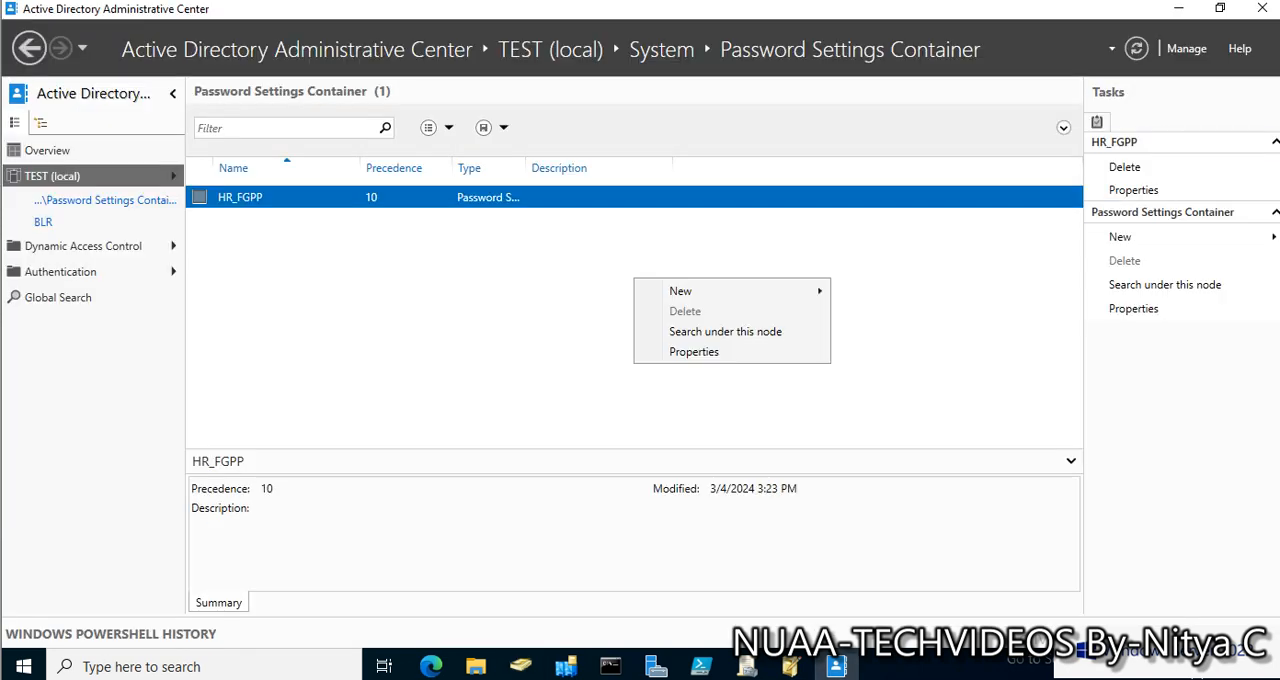
pyautogui.press('Escape')
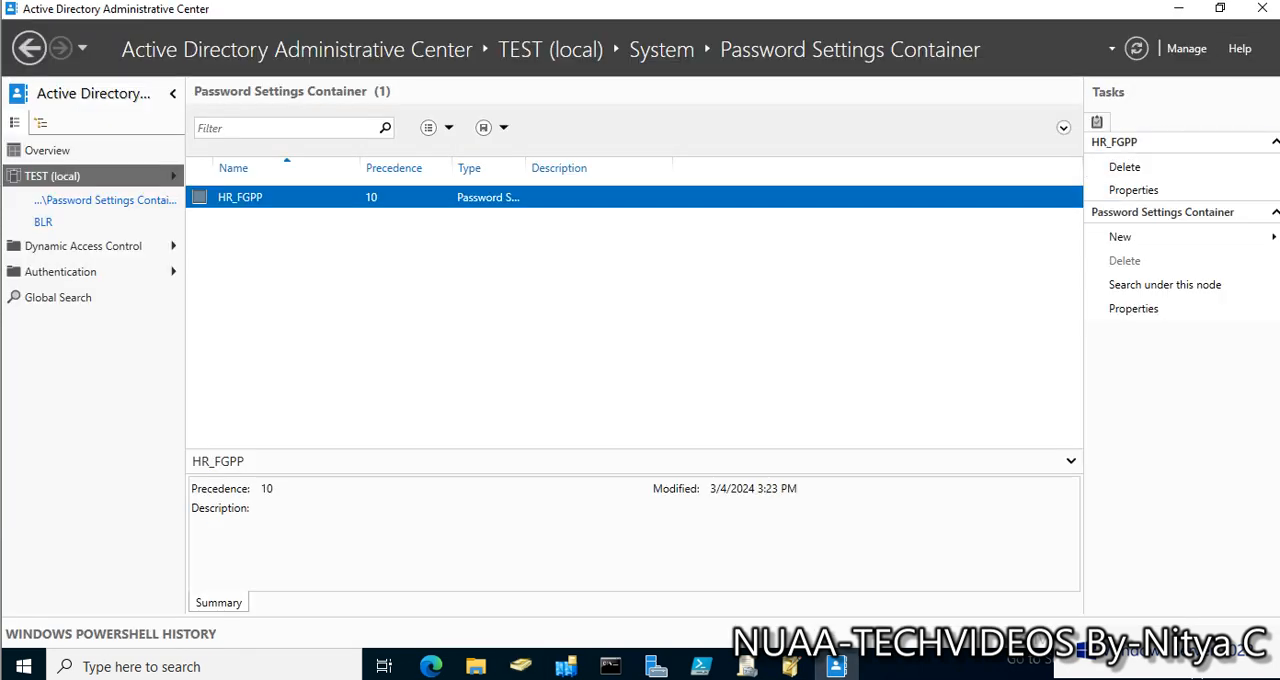
pyautogui.click(1262, 8)
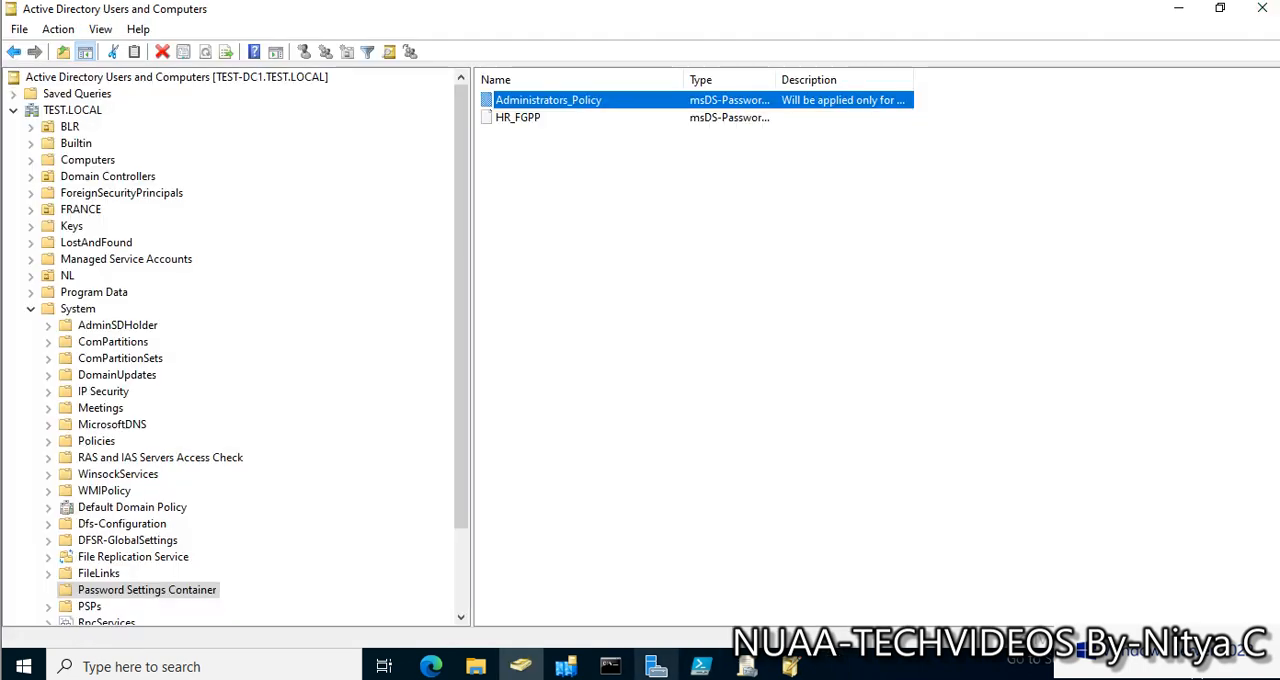
# Relaunch Active Directory Administrative Center from Server Manager, open the Password Settings Container, widen the Name column and select HR_FGPP.
pyautogui.click(656, 666)
pyautogui.click(1151, 48)
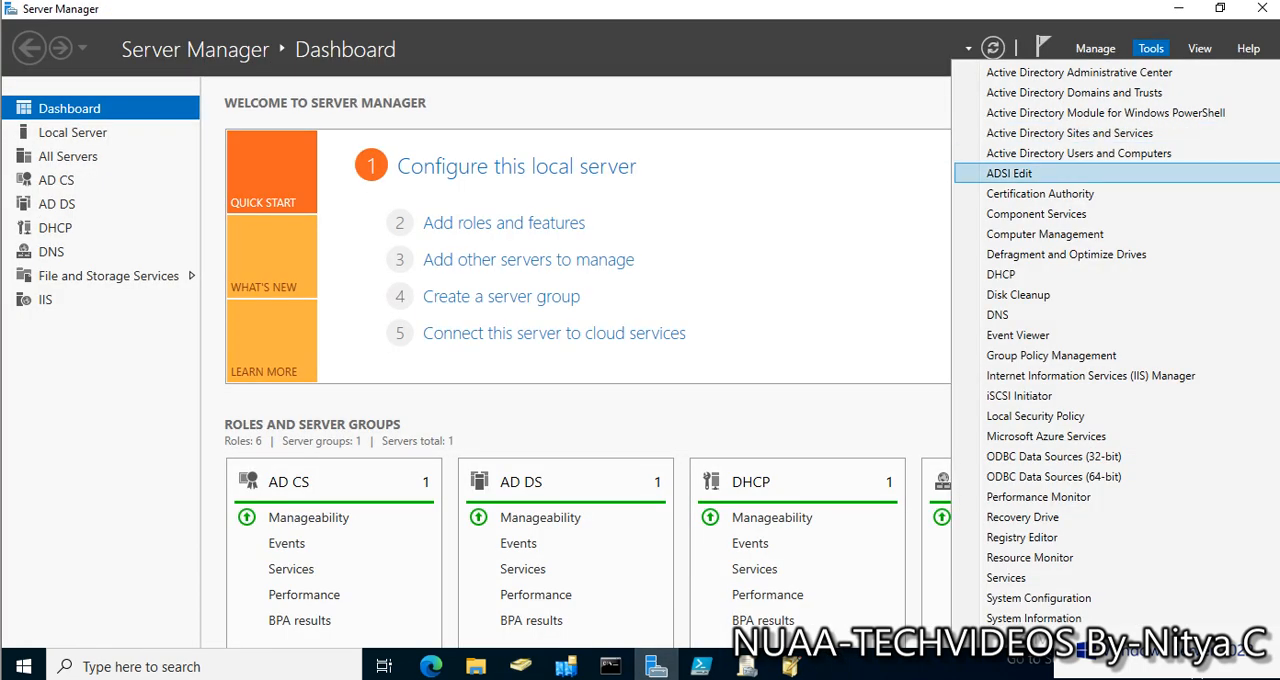
pyautogui.click(1079, 72)
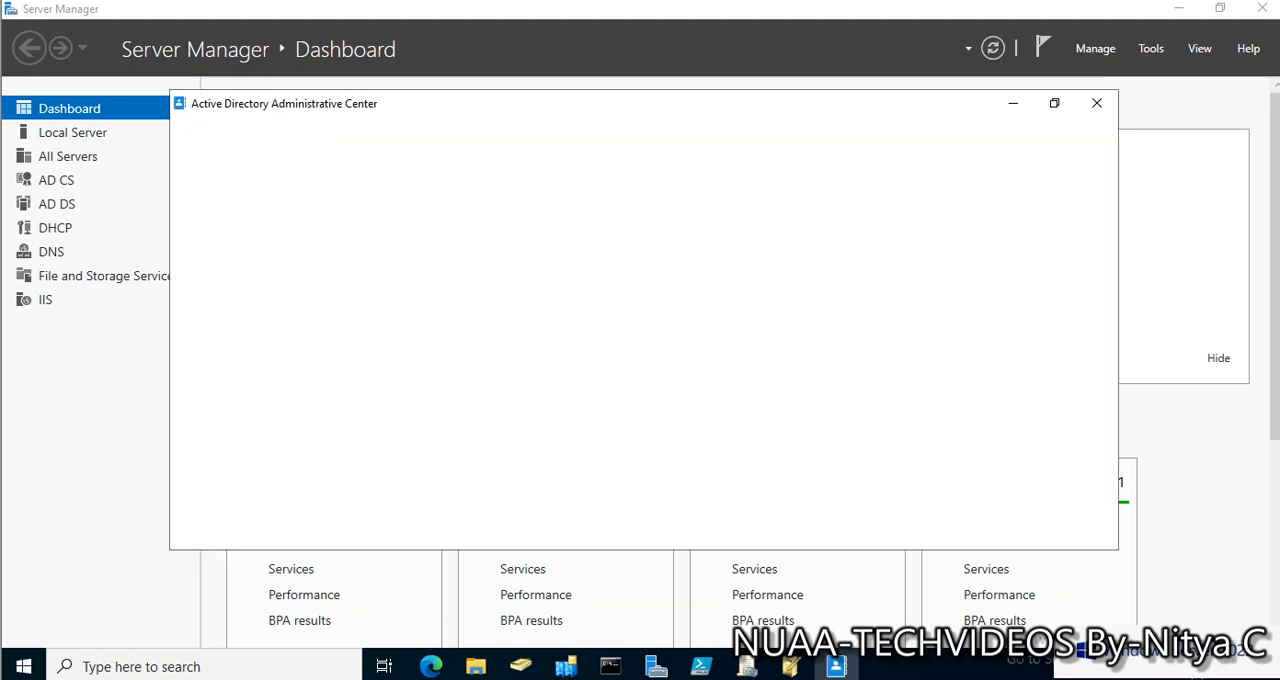
pyautogui.click(105, 200)
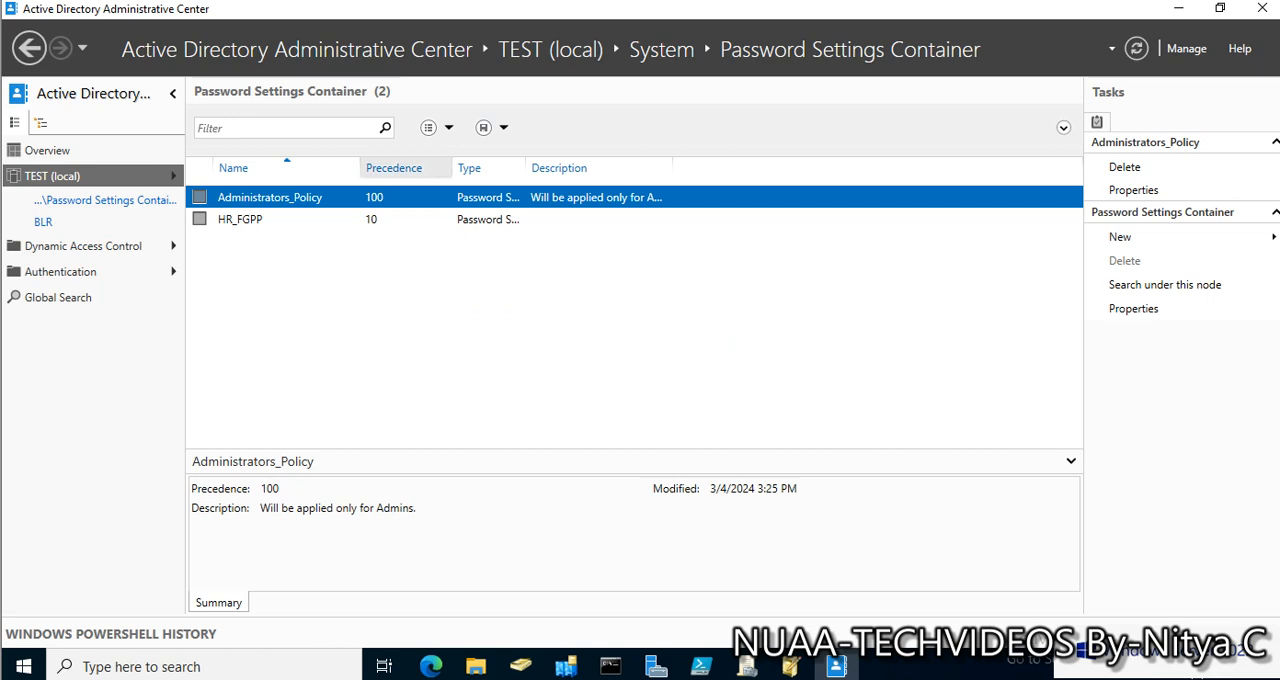
pyautogui.moveTo(360, 167); pyautogui.dragTo(445, 167)
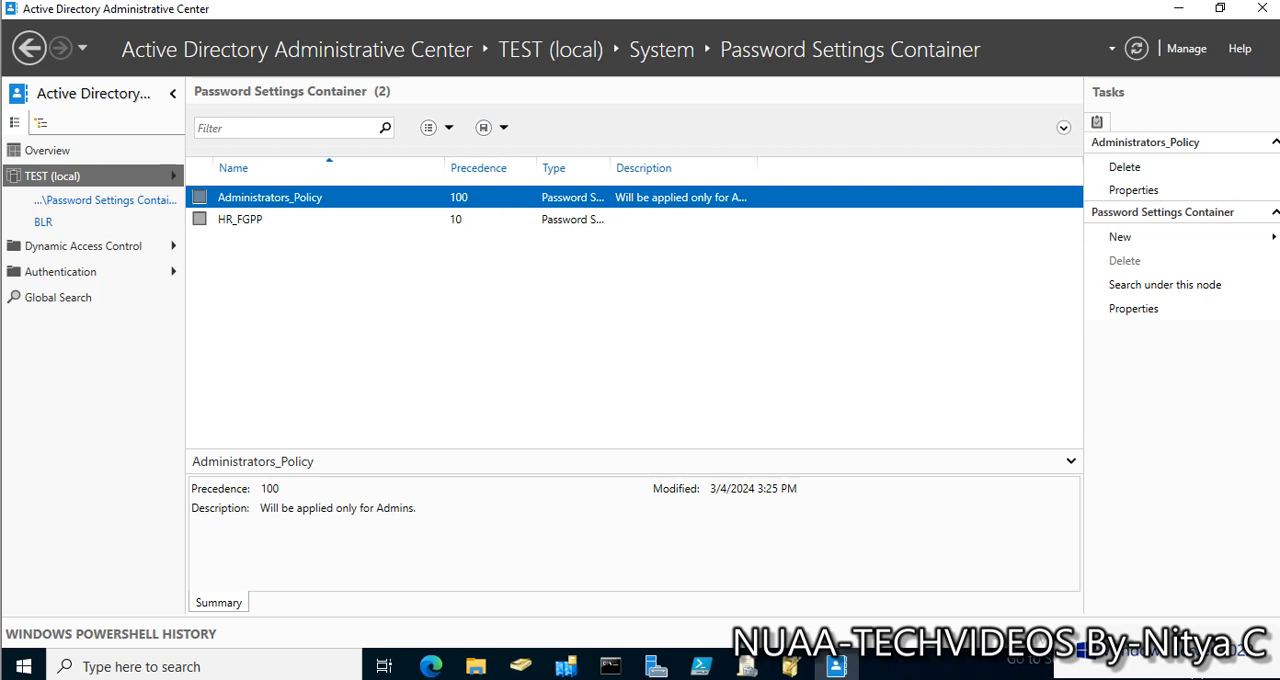
pyautogui.click(240, 219)
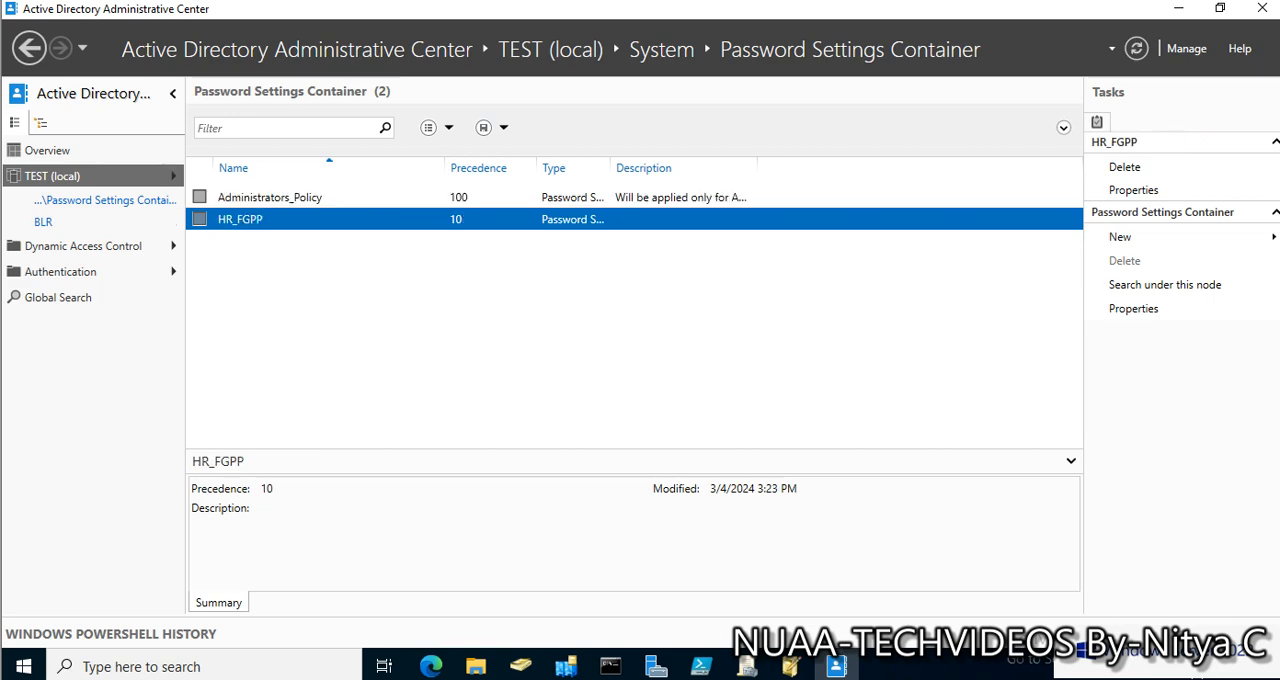
# Open Administrators_Policy, add the HR_VIP-Membrs group to the objects it directly applies to, and save the policy.
pyautogui.doubleClick(270, 198)
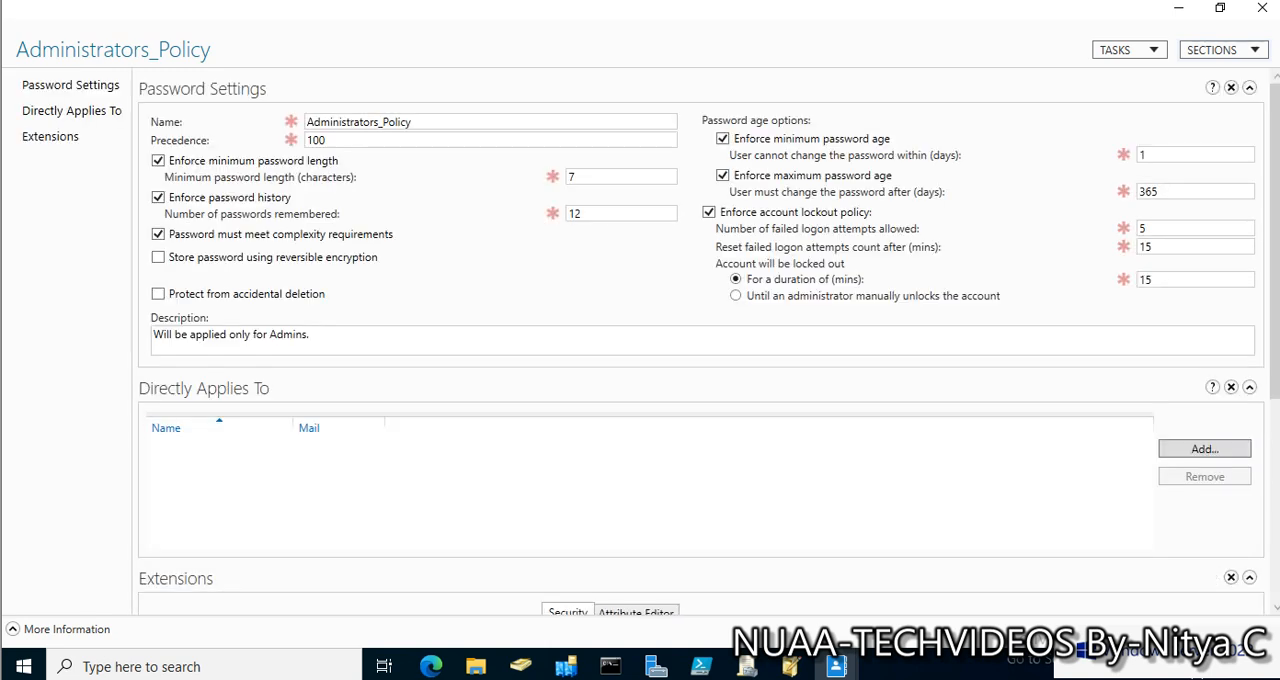
pyautogui.click(220, 427)
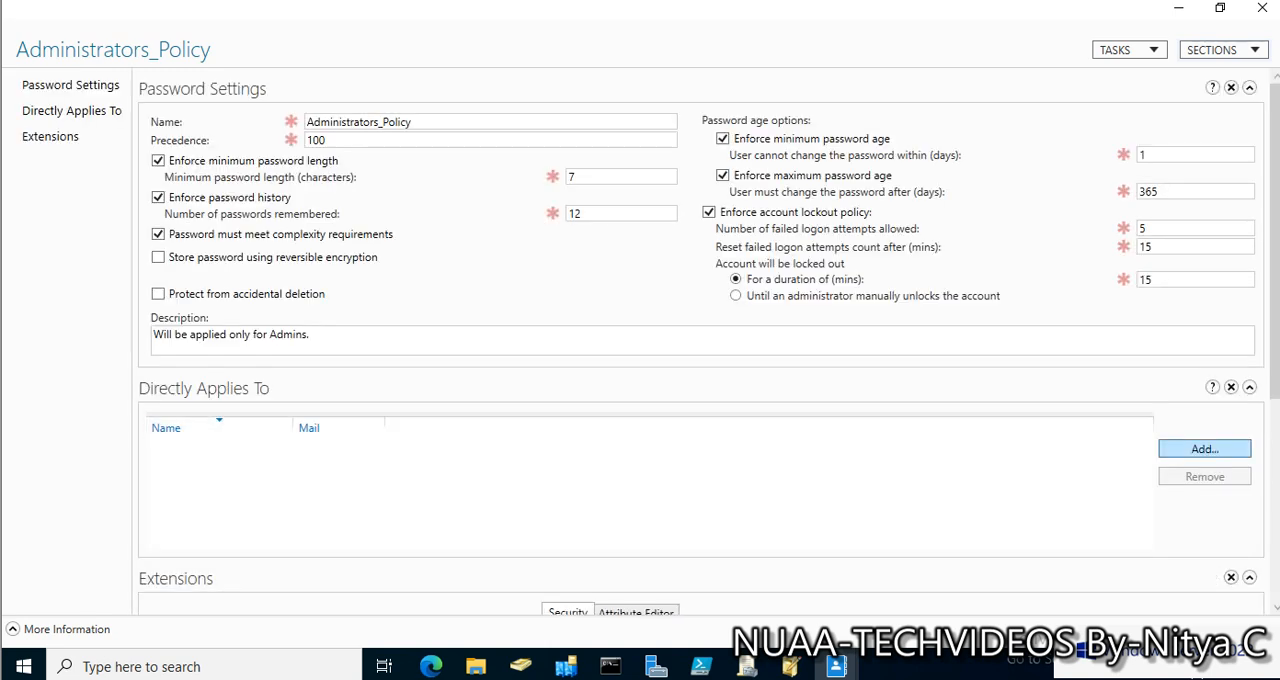
pyautogui.click(1204, 449)
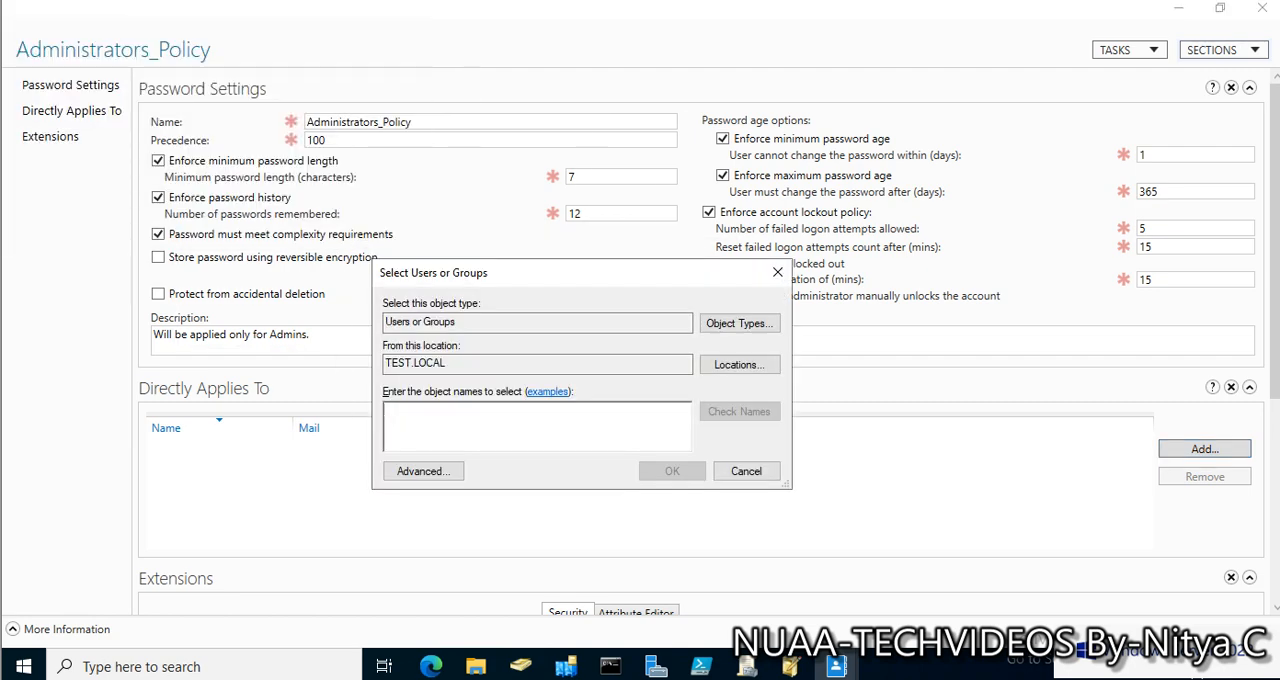
pyautogui.write('HR')
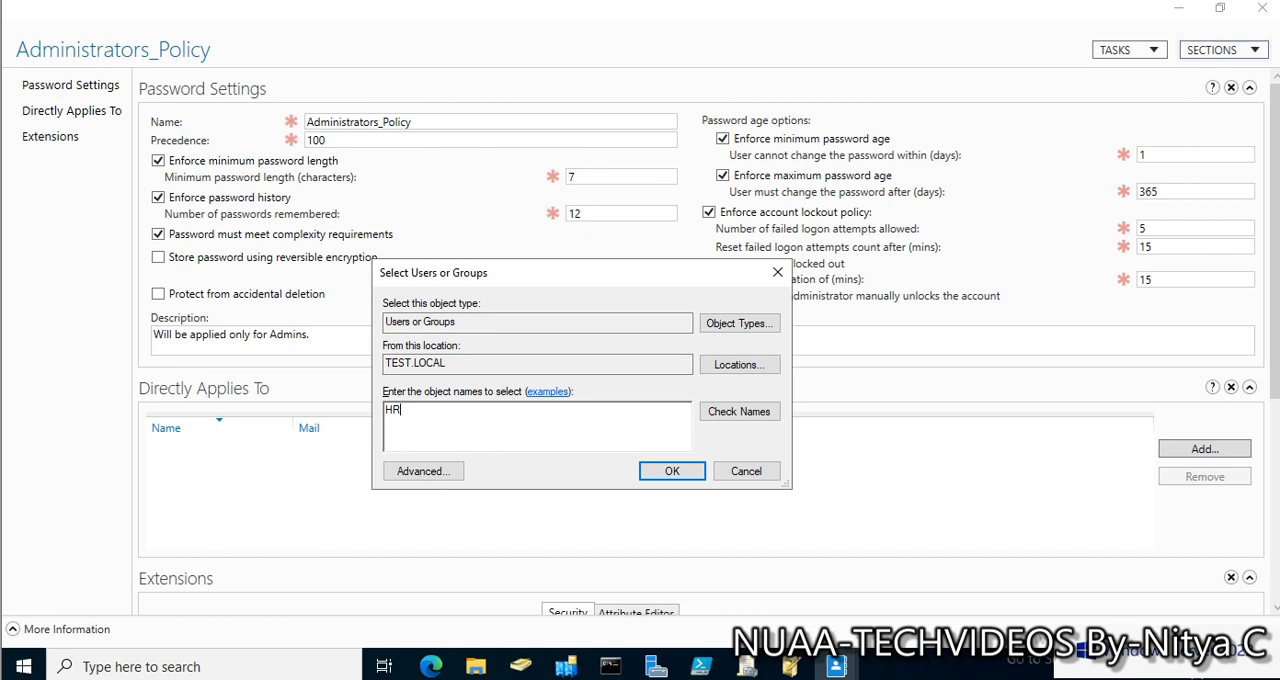
pyautogui.click(739, 411)
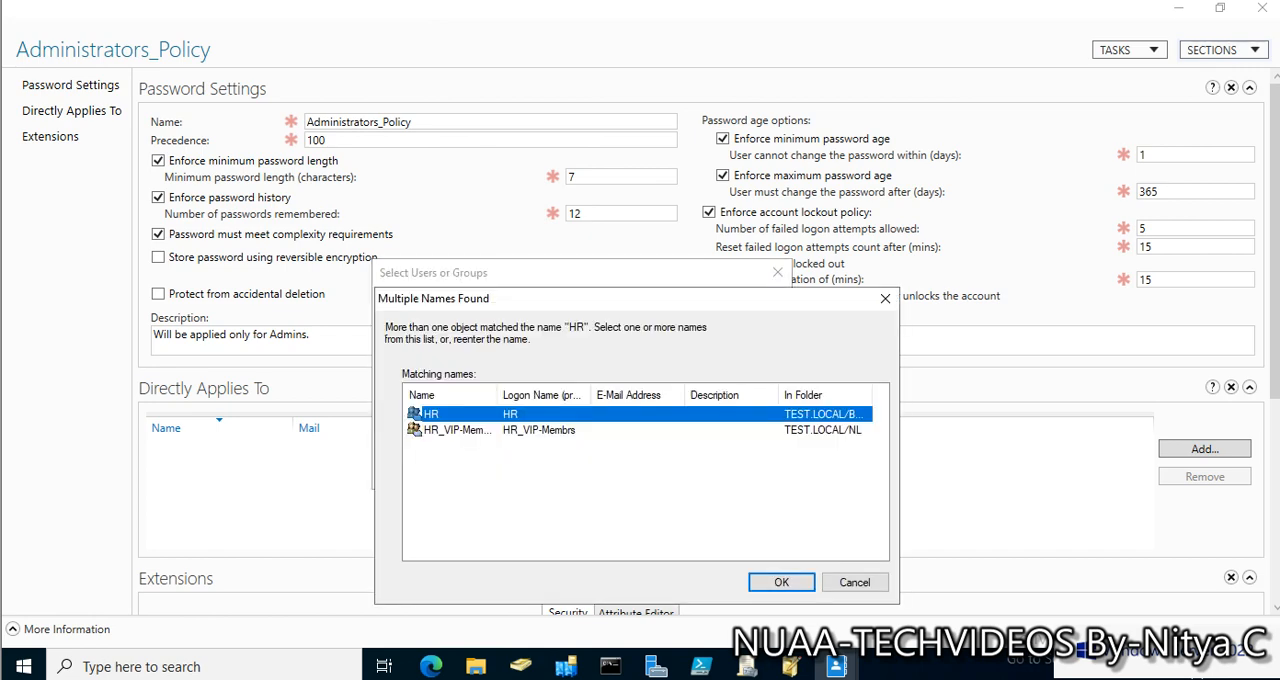
pyautogui.click(416, 430)
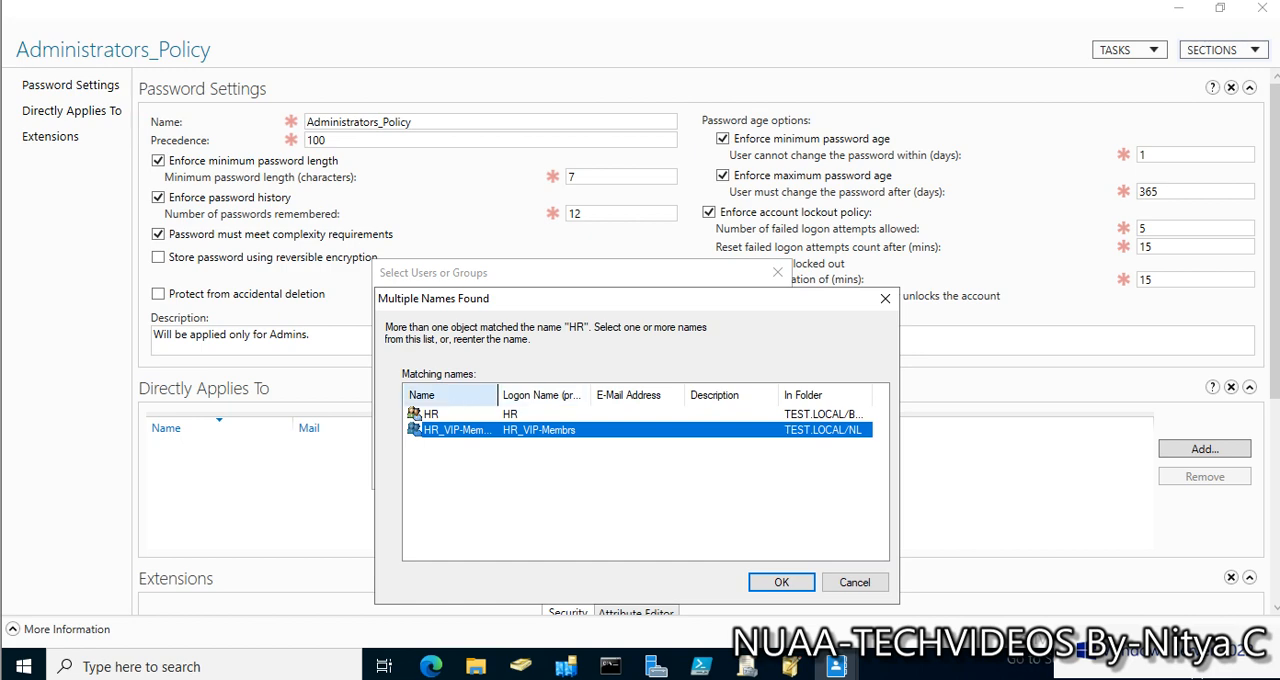
pyautogui.moveTo(497, 395); pyautogui.dragTo(604, 395)
pyautogui.click(781, 582)
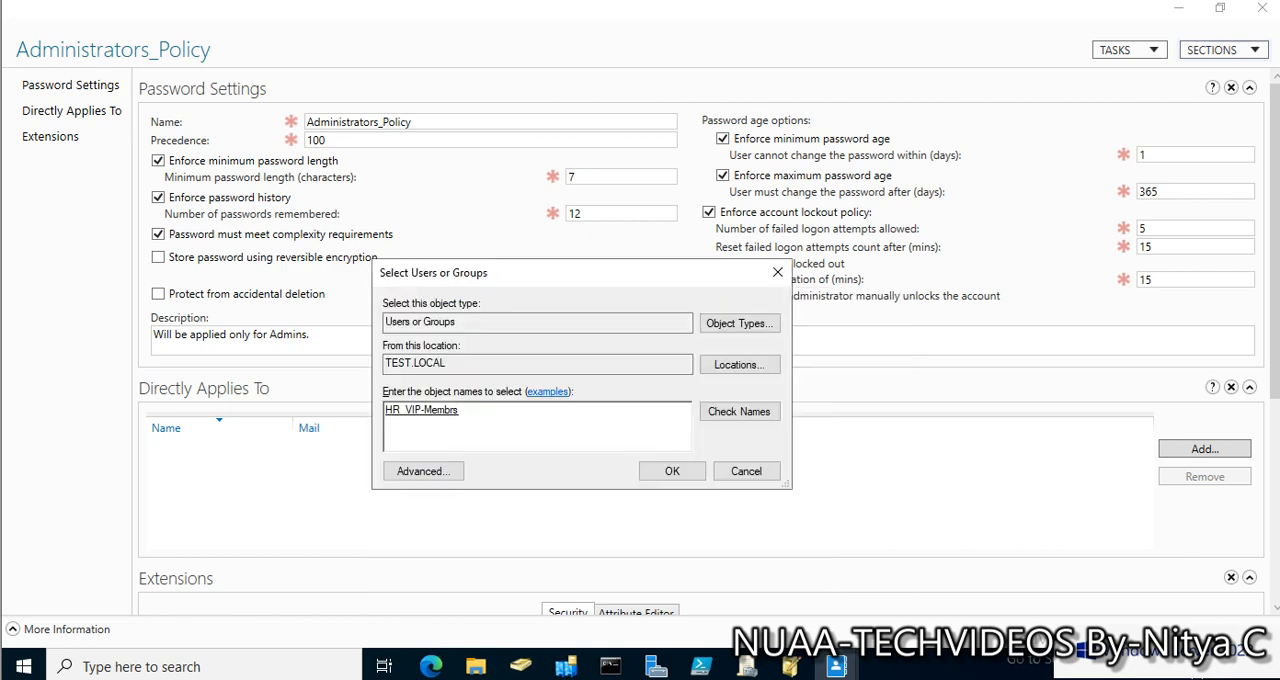
pyautogui.click(672, 471)
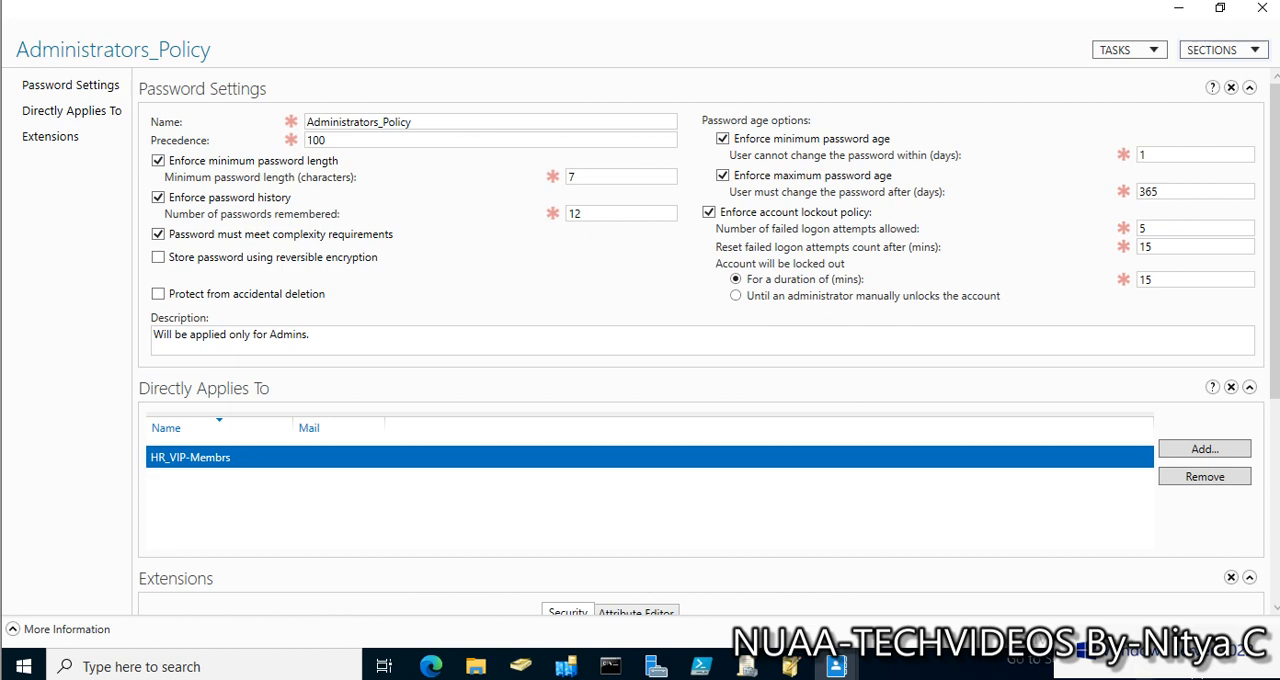
pyautogui.click(1125, 630)
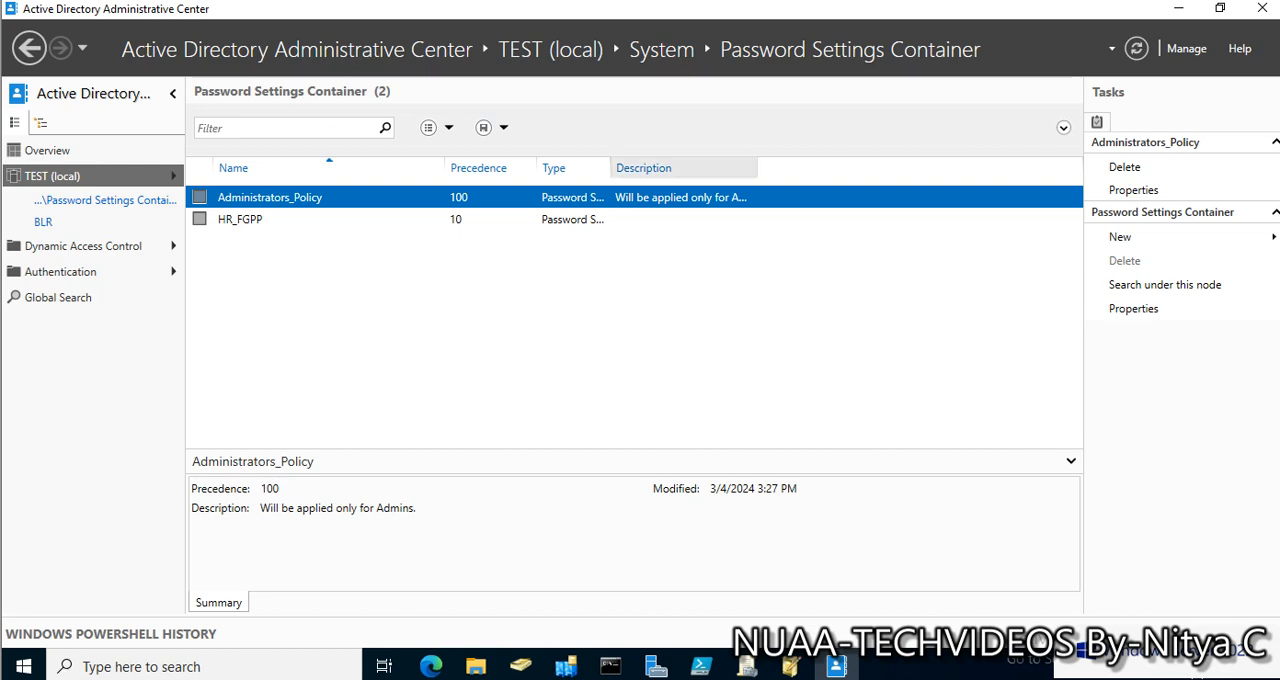
# Widen the Type column, compare the precedence of HR_FGPP and Administrators_Policy, and check which group Administrators_Policy directly applies to.
pyautogui.moveTo(610, 168); pyautogui.dragTo(744, 168)
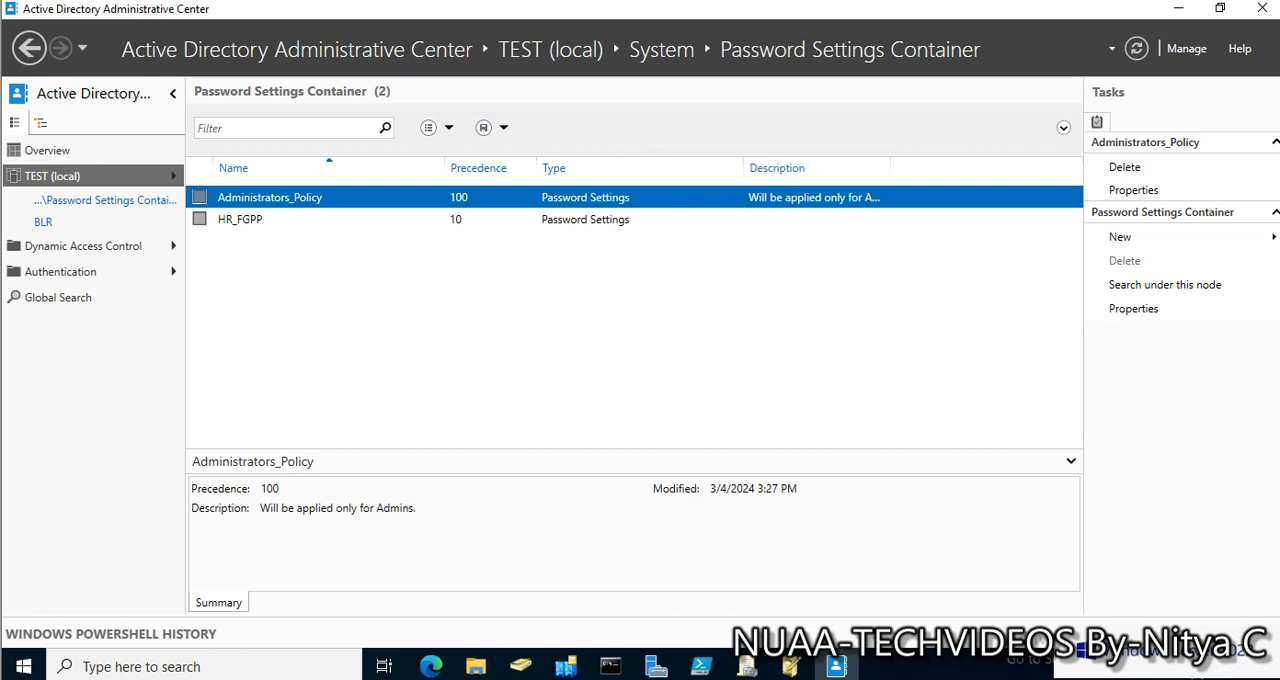
pyautogui.click(240, 219)
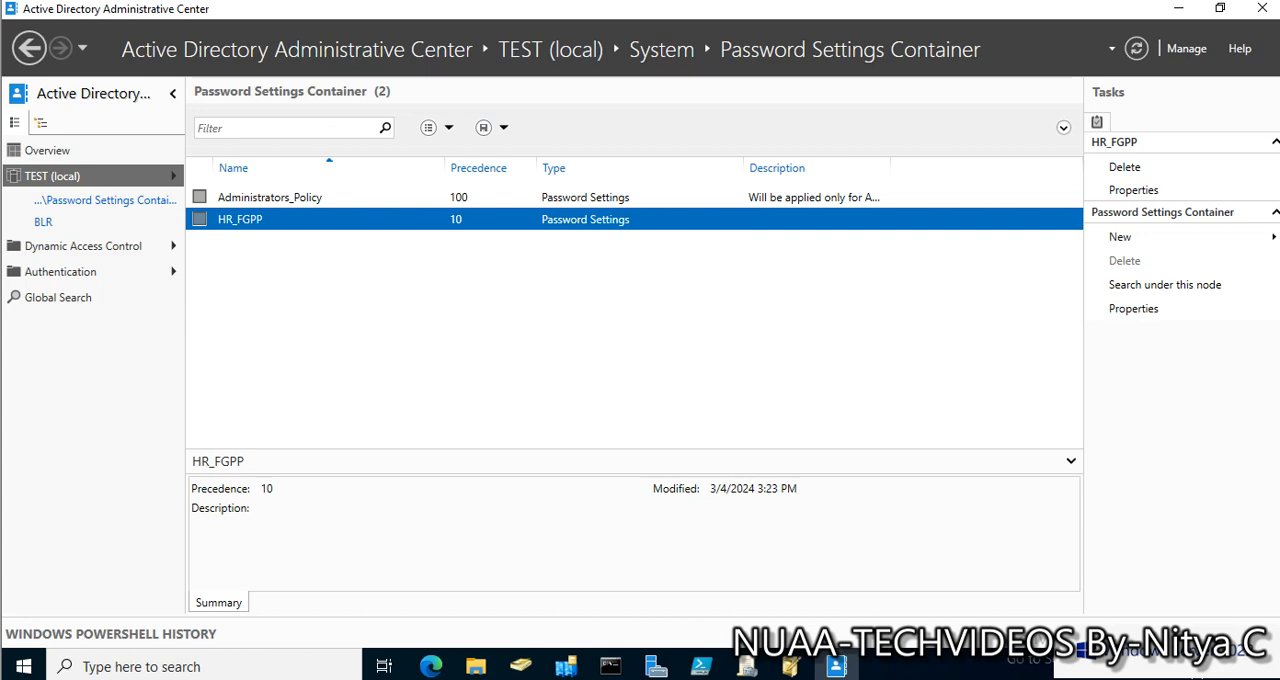
pyautogui.click(270, 197)
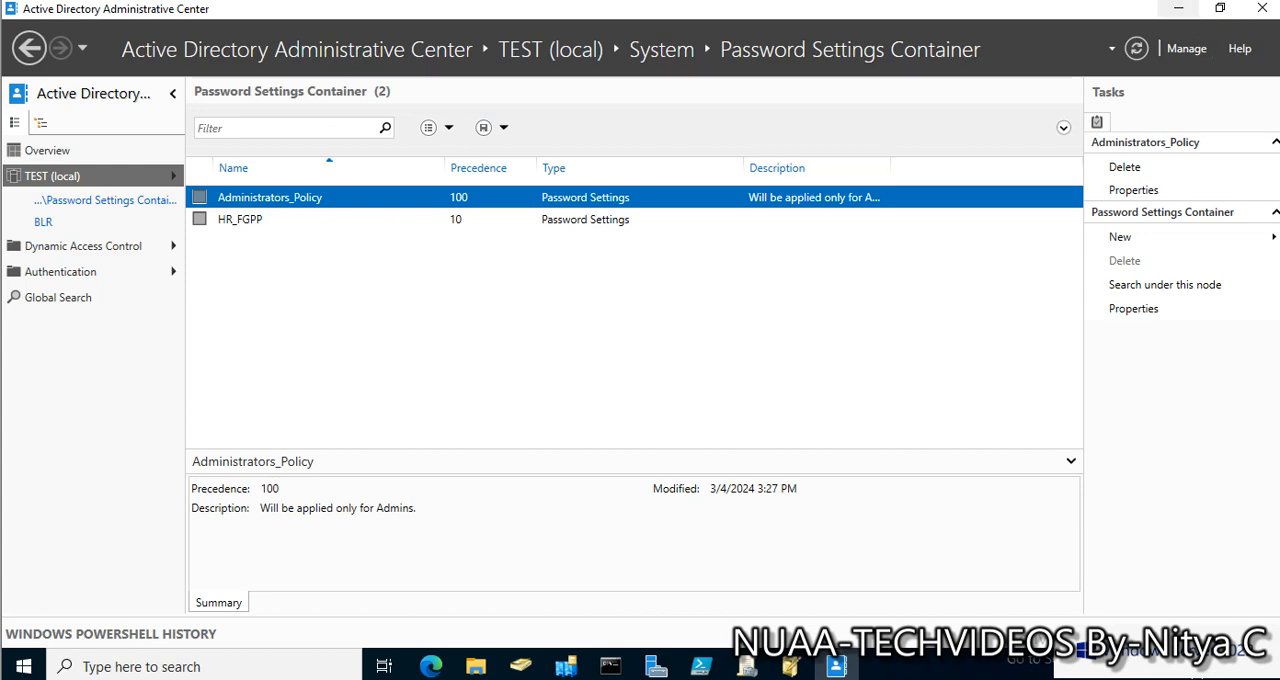
pyautogui.click(240, 219)
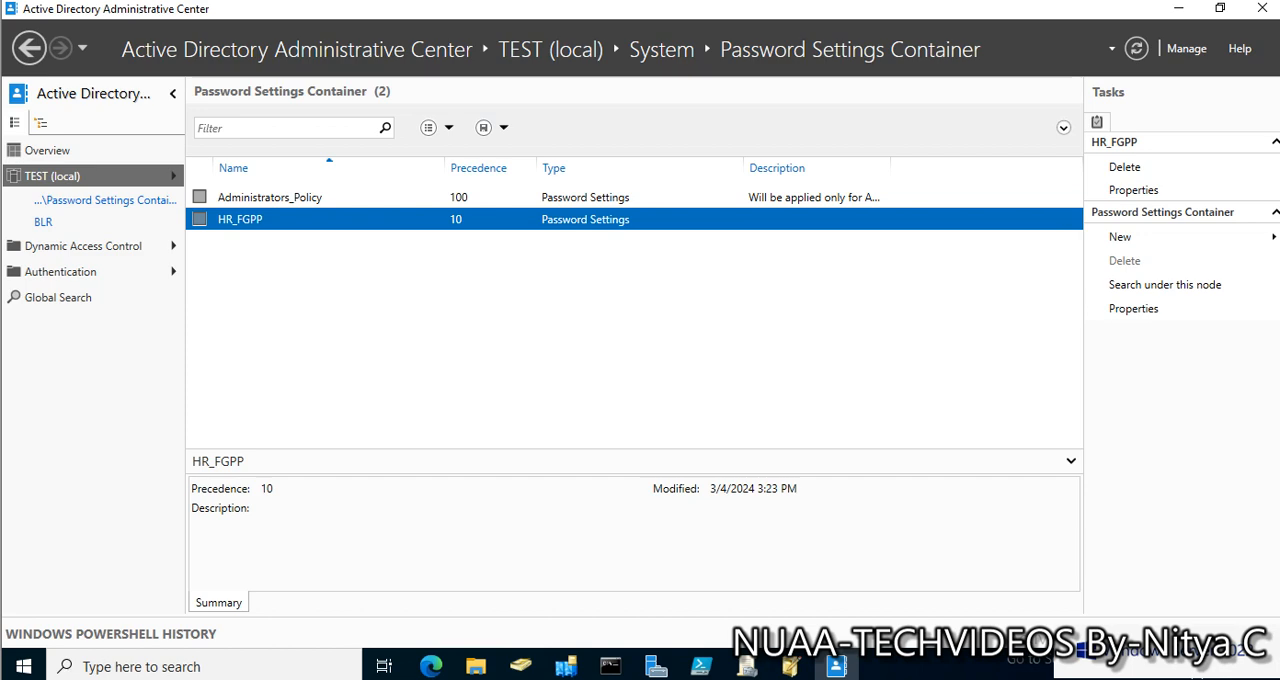
pyautogui.click(270, 197)
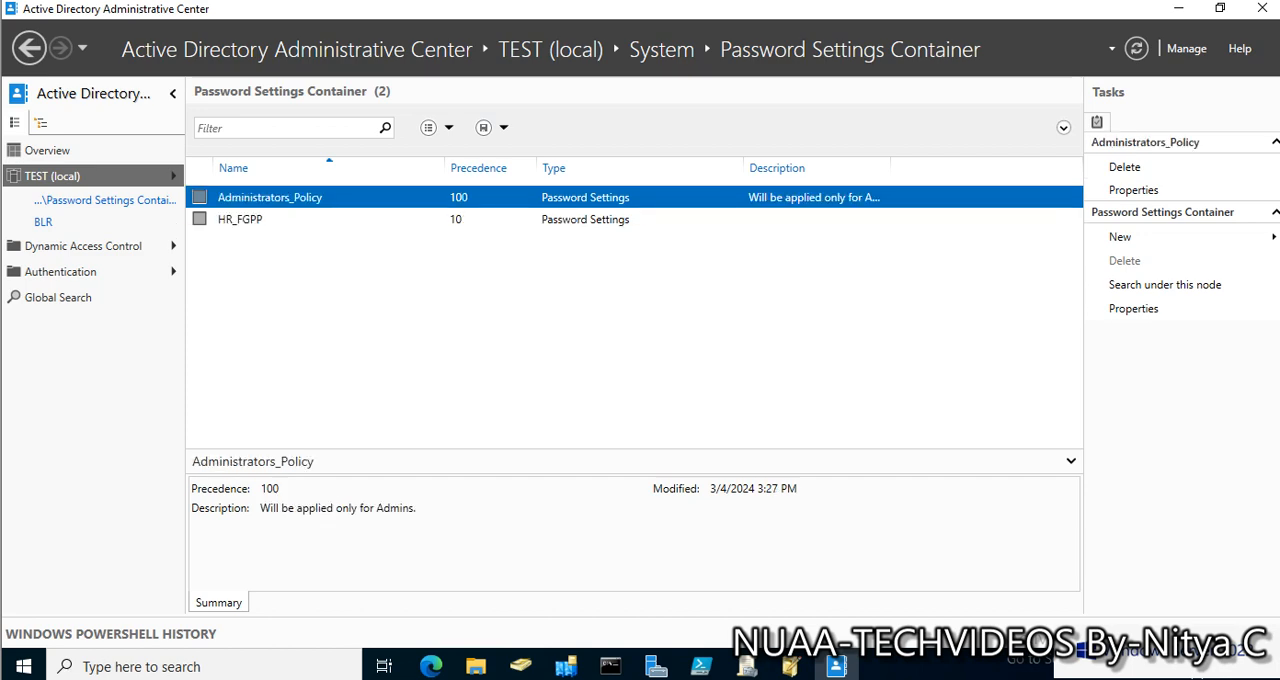
pyautogui.click(240, 219)
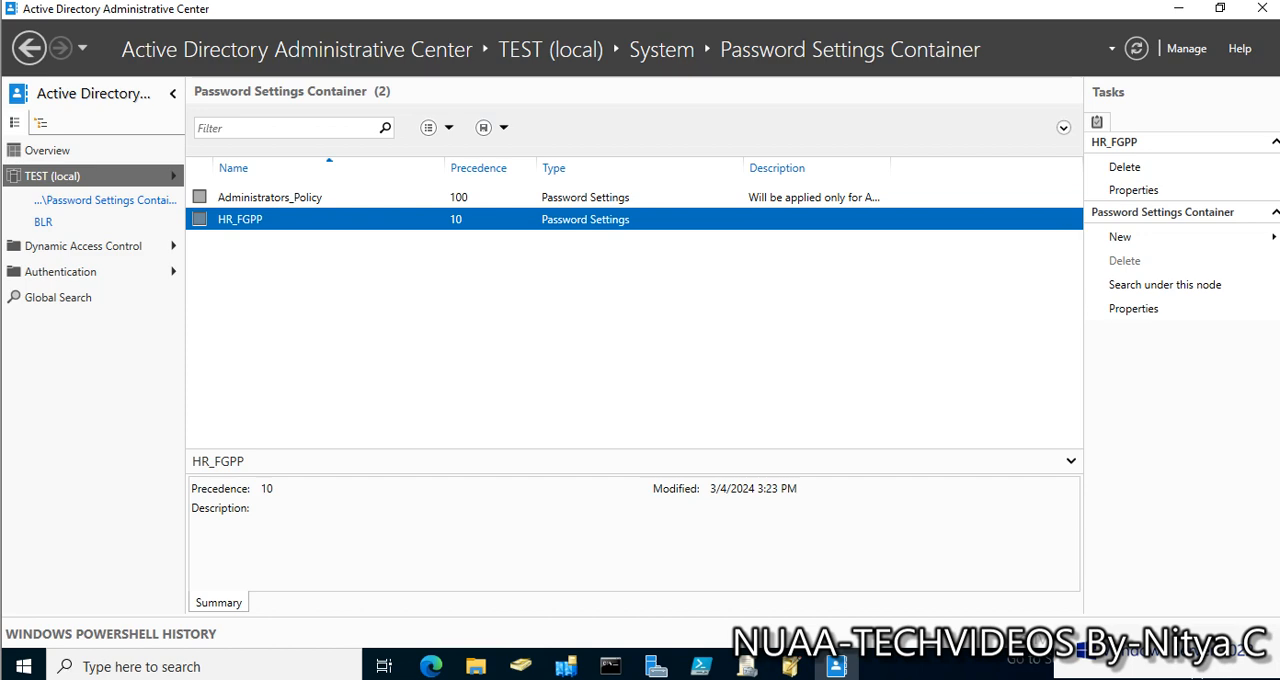
pyautogui.click(270, 197)
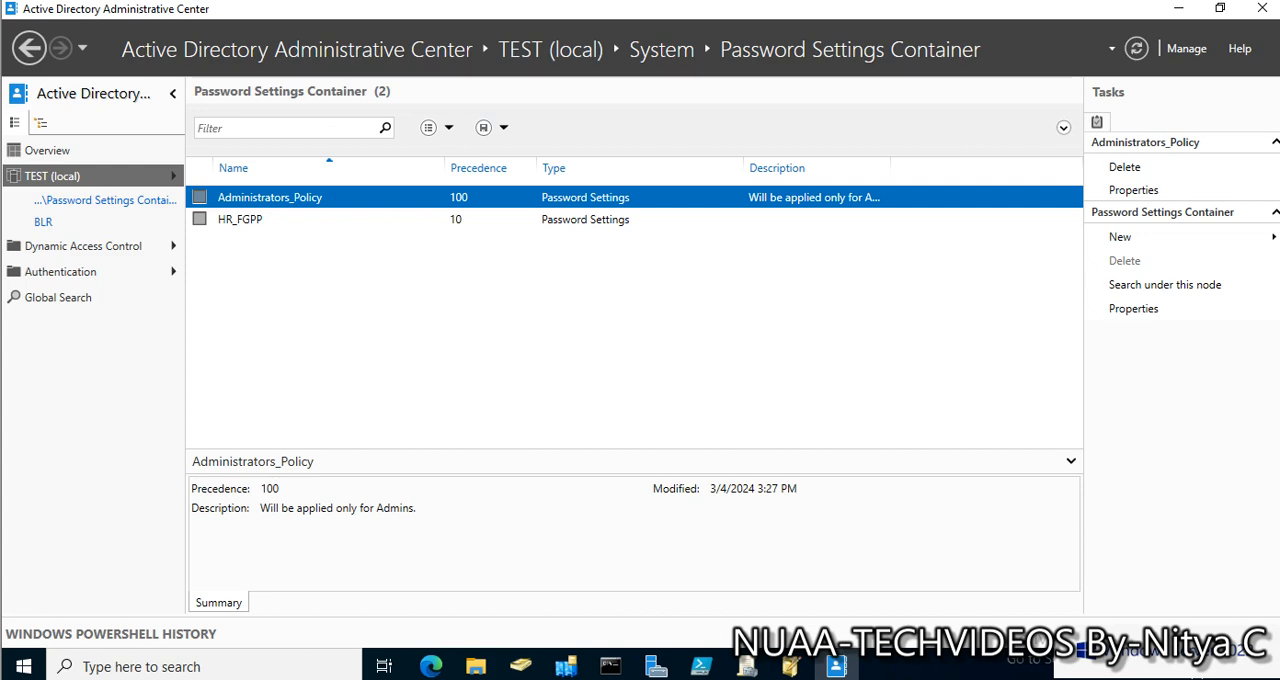
pyautogui.click(240, 219)
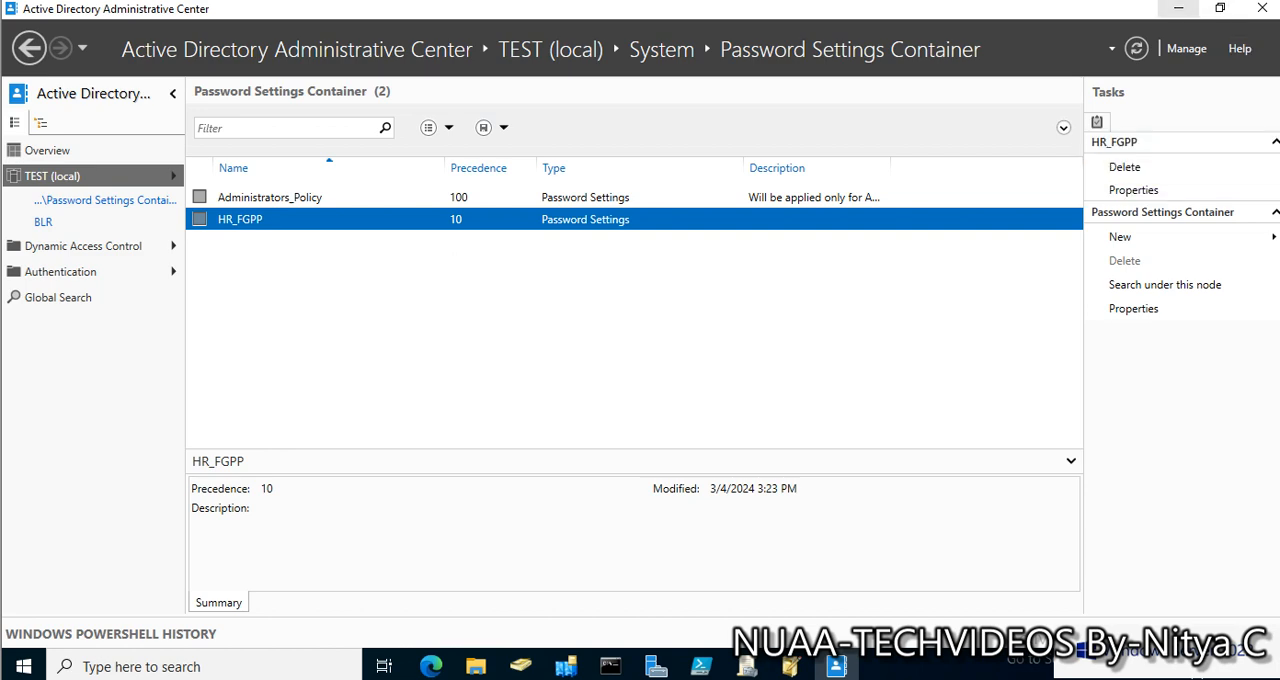
pyautogui.doubleClick(270, 197)
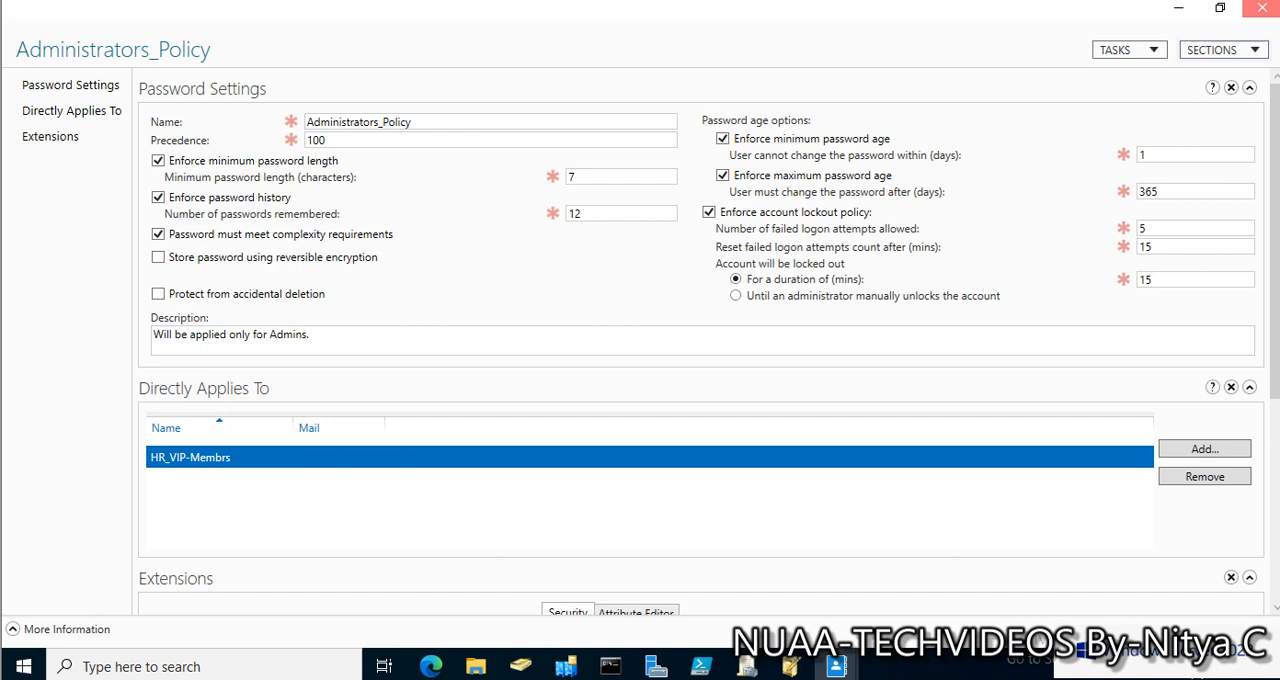
pyautogui.click(1262, 8)
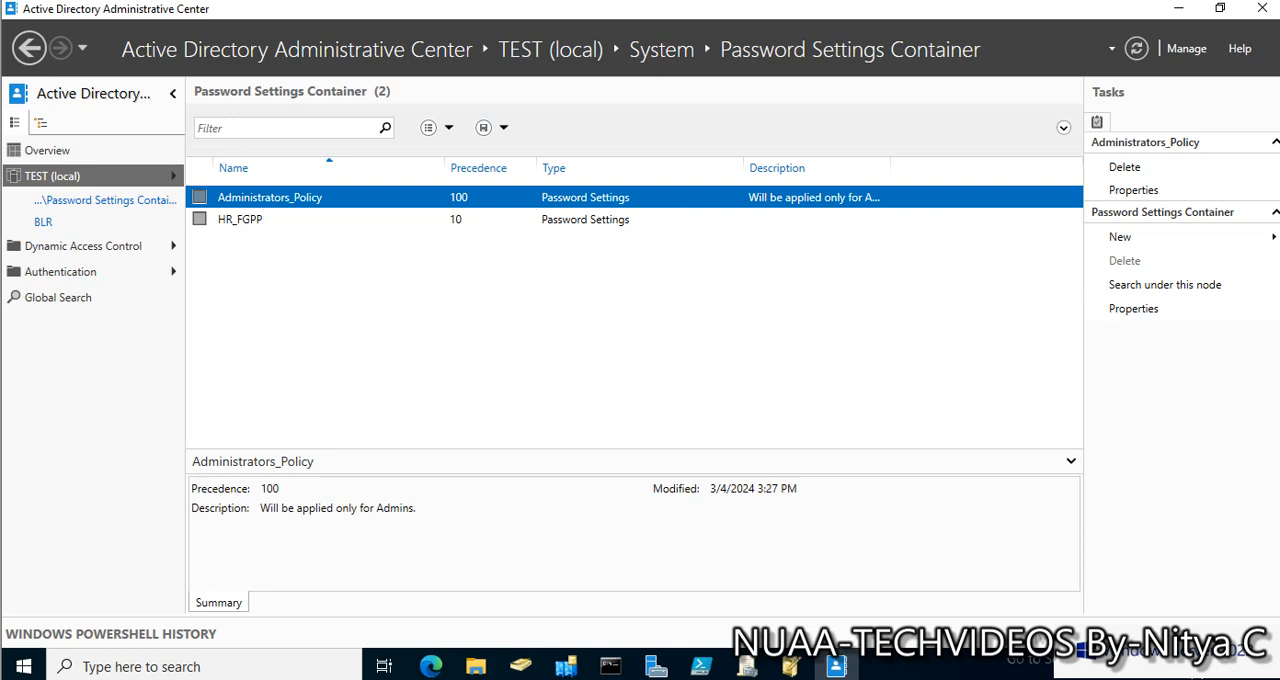
# Reopen Administrators_Policy, add the HR group to the objects it directly applies to, and save the policy.
pyautogui.doubleClick(270, 198)
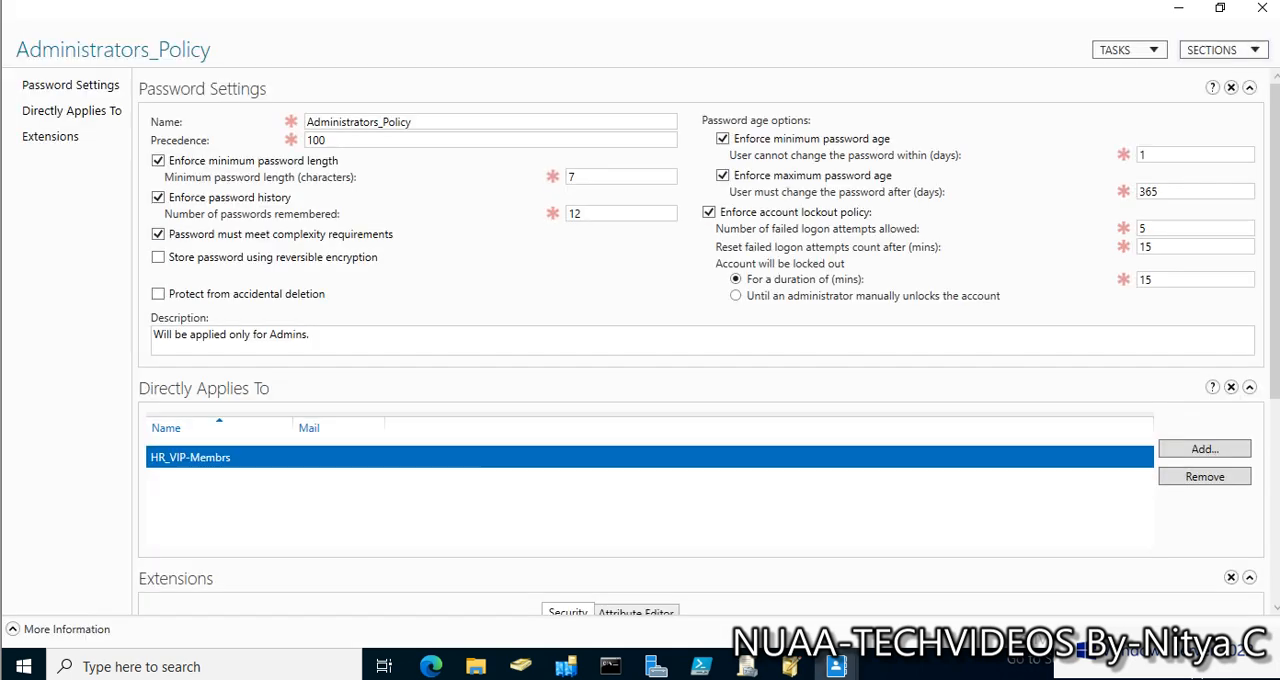
pyautogui.click(1204, 449)
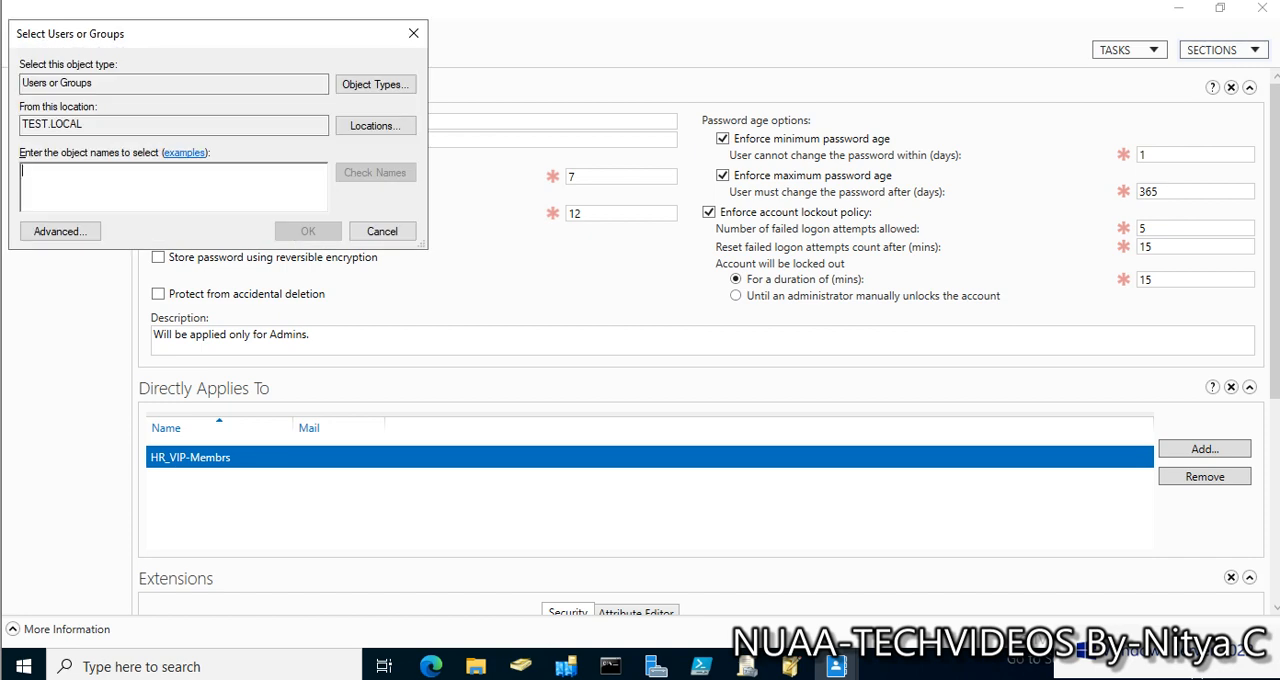
pyautogui.write('HRM')
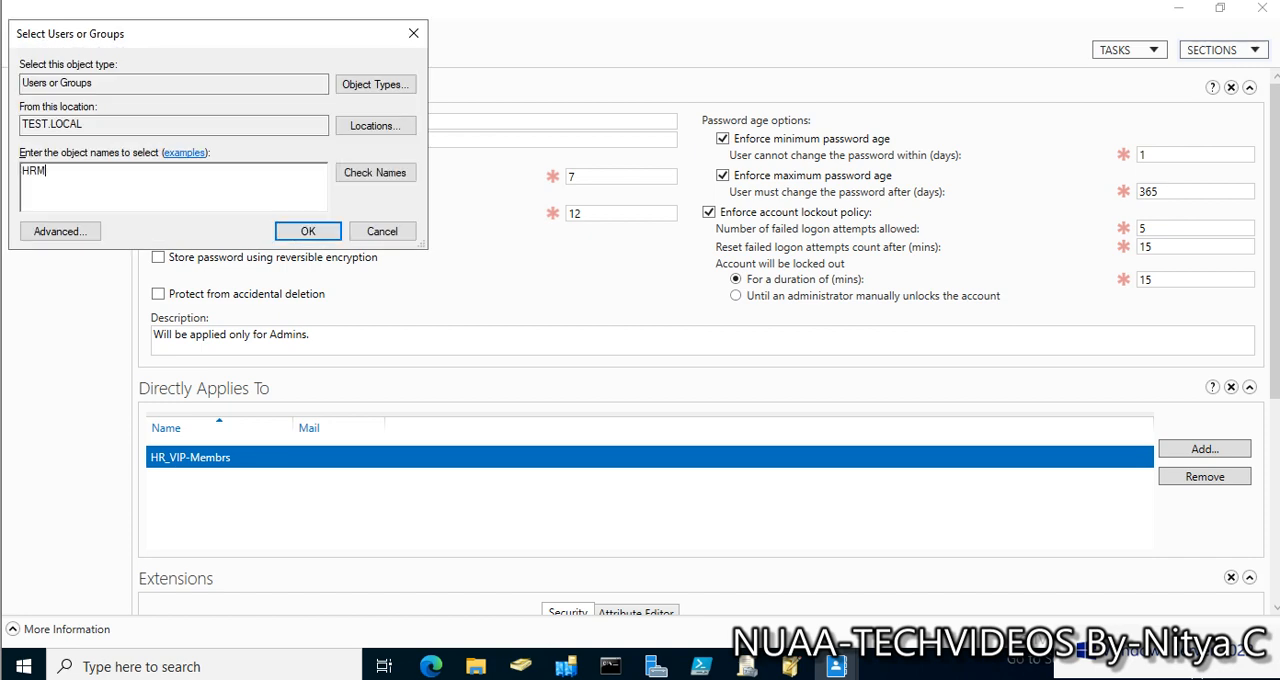
pyautogui.press('BackSpace')
pyautogui.click(375, 173)
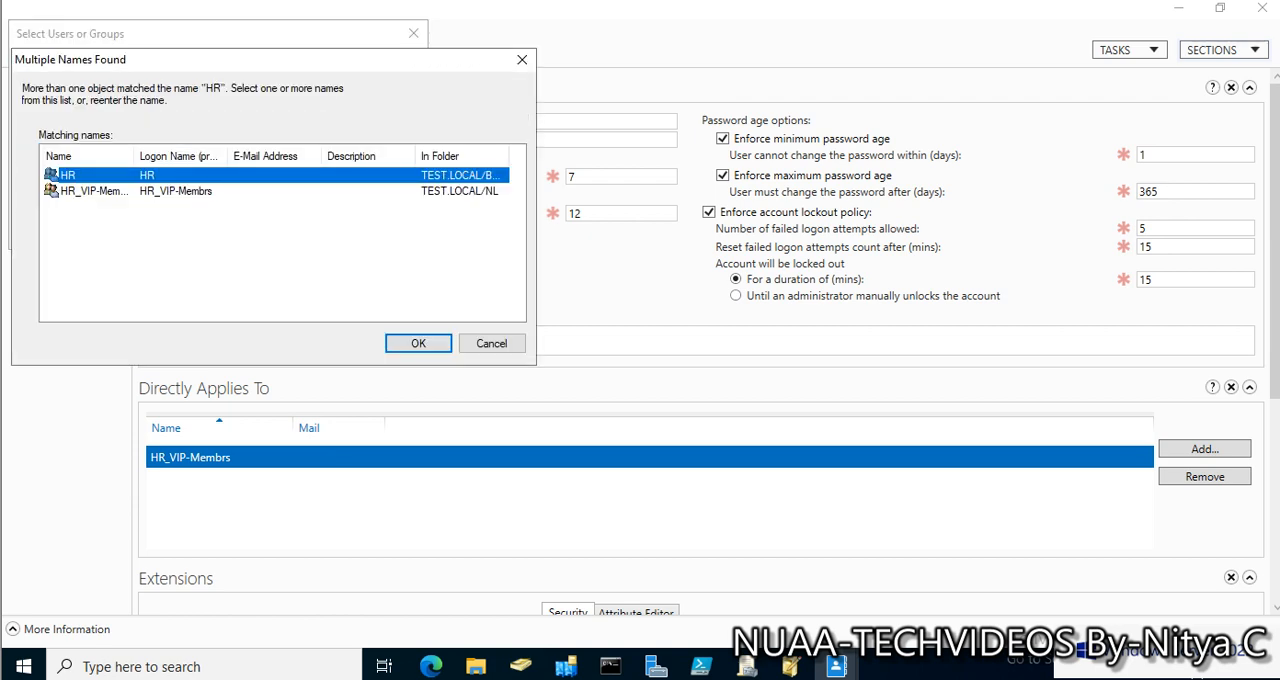
pyautogui.click(418, 343)
pyautogui.click(308, 231)
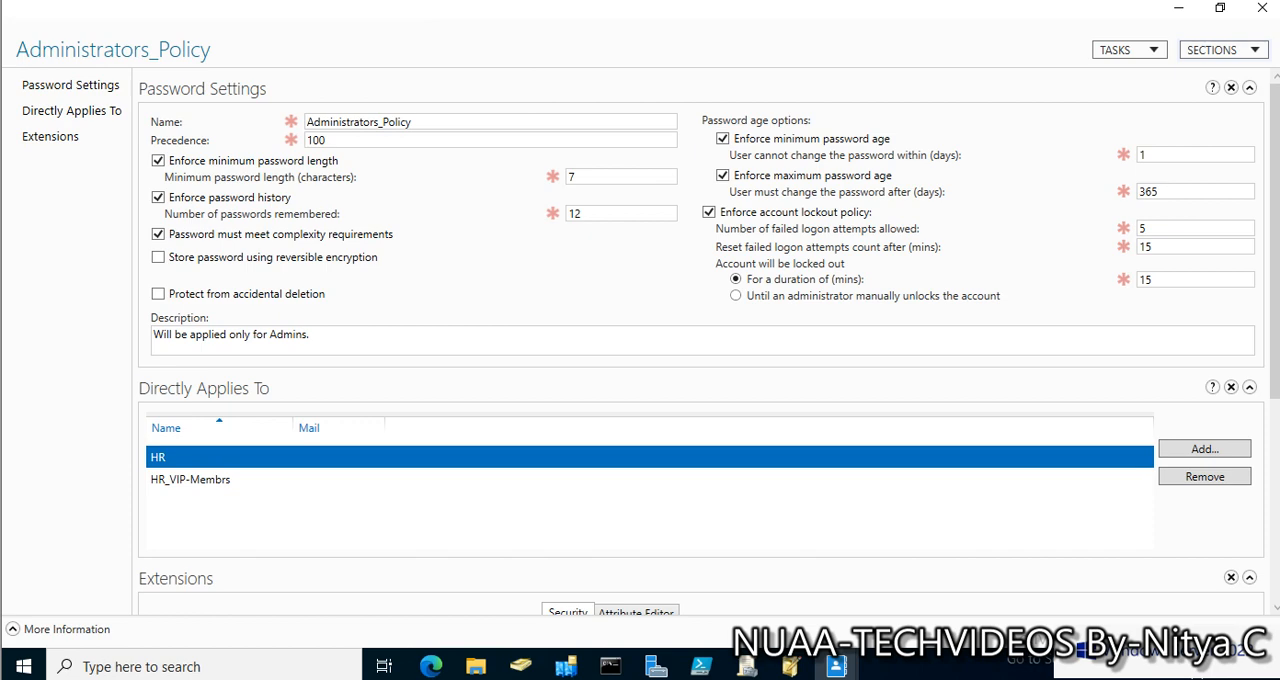
pyautogui.press('Escape')
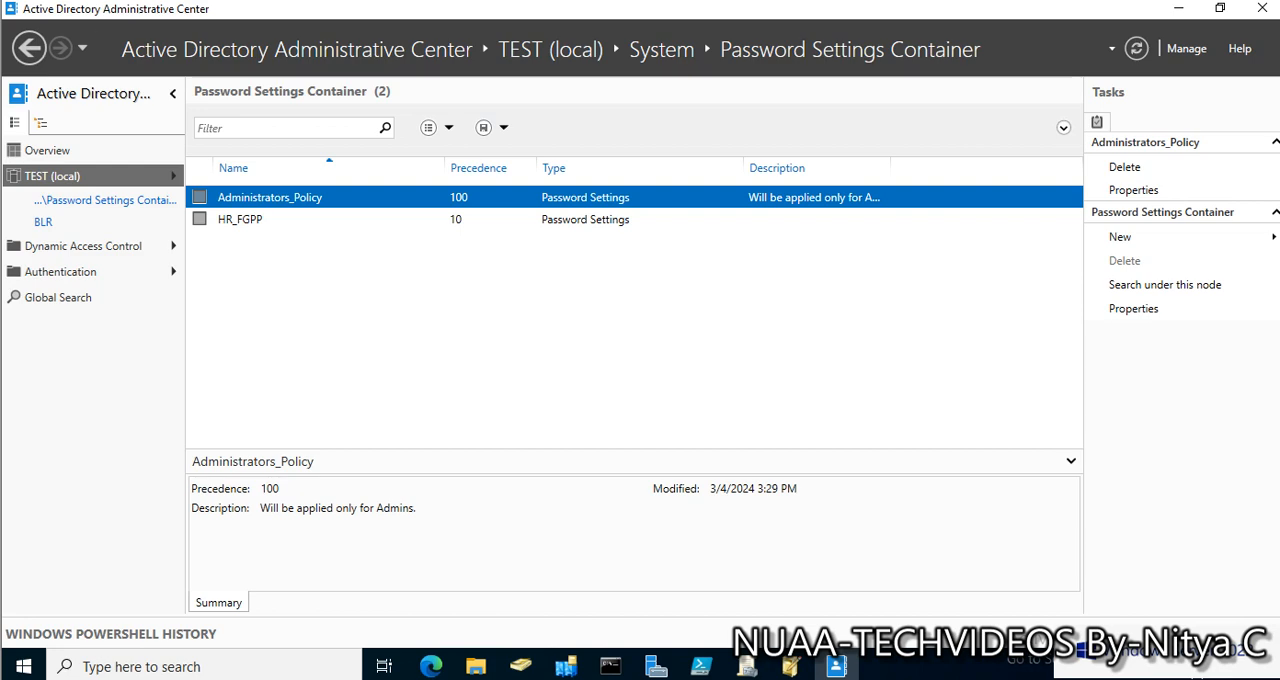
# Launch Windows PowerShell as administrator and allow it to make changes to the device.
pyautogui.hotkey('alt', 'Tab')
pyautogui.hotkey('alt', 'Tab')
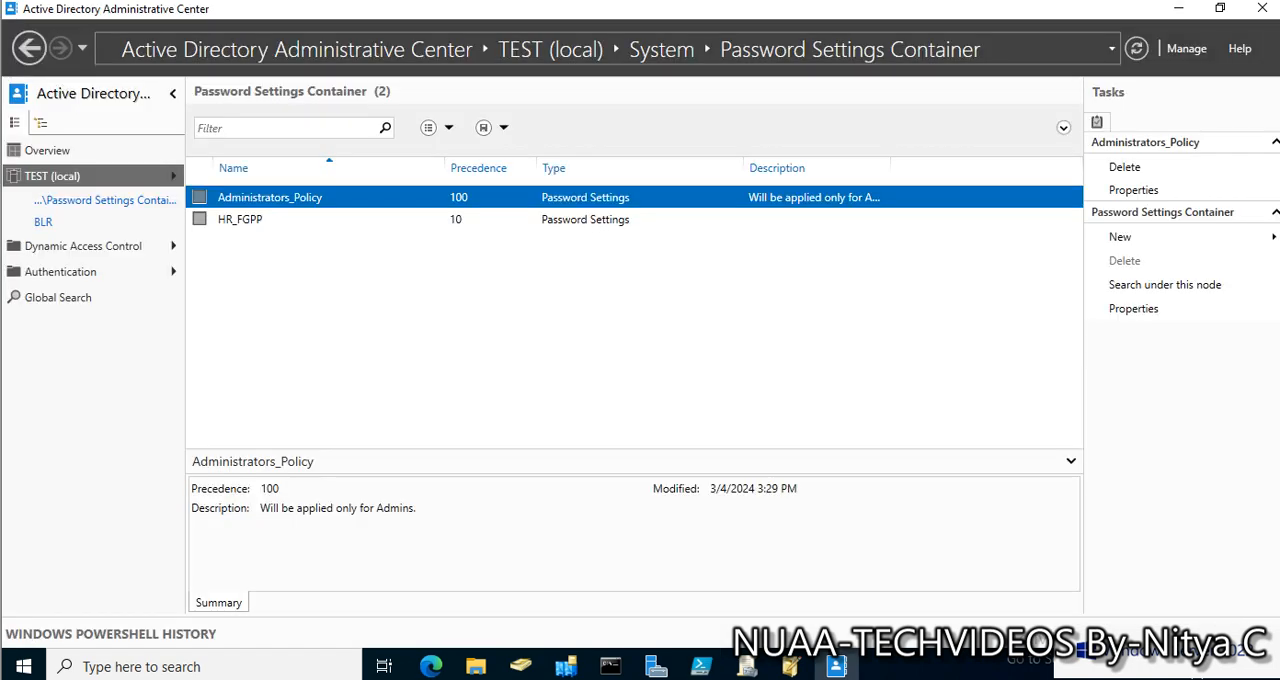
pyautogui.rightClick(28, 668)
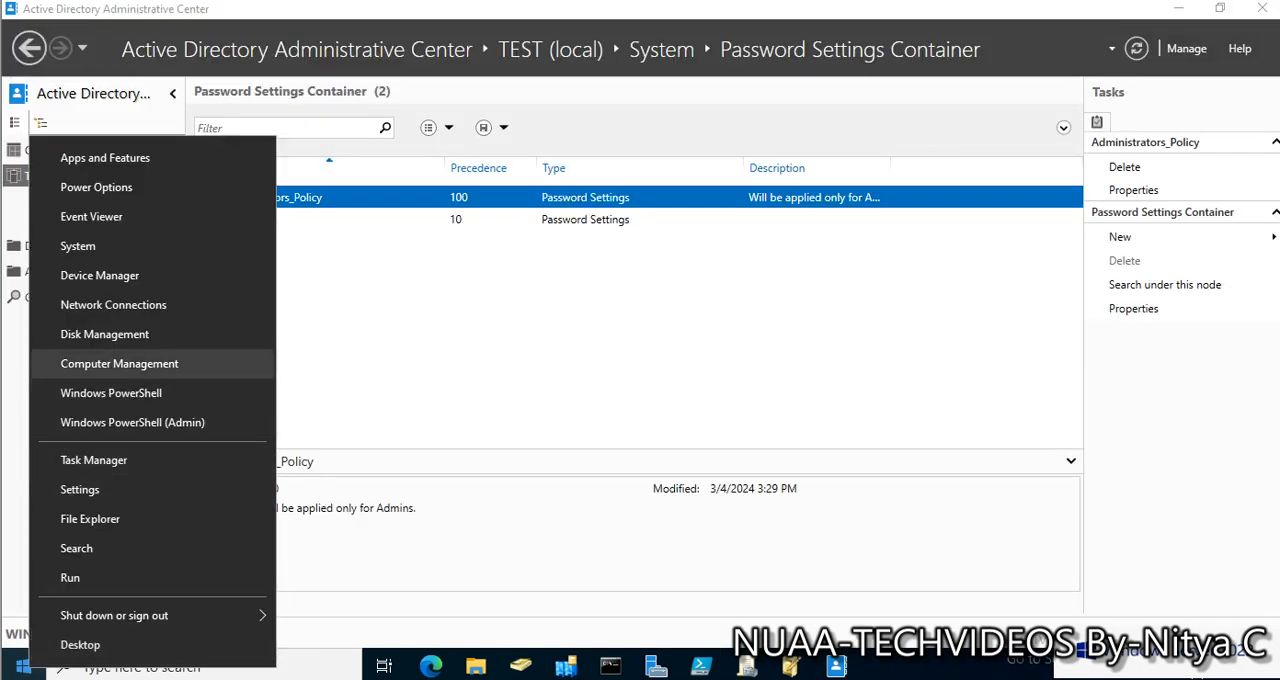
pyautogui.click(132, 422)
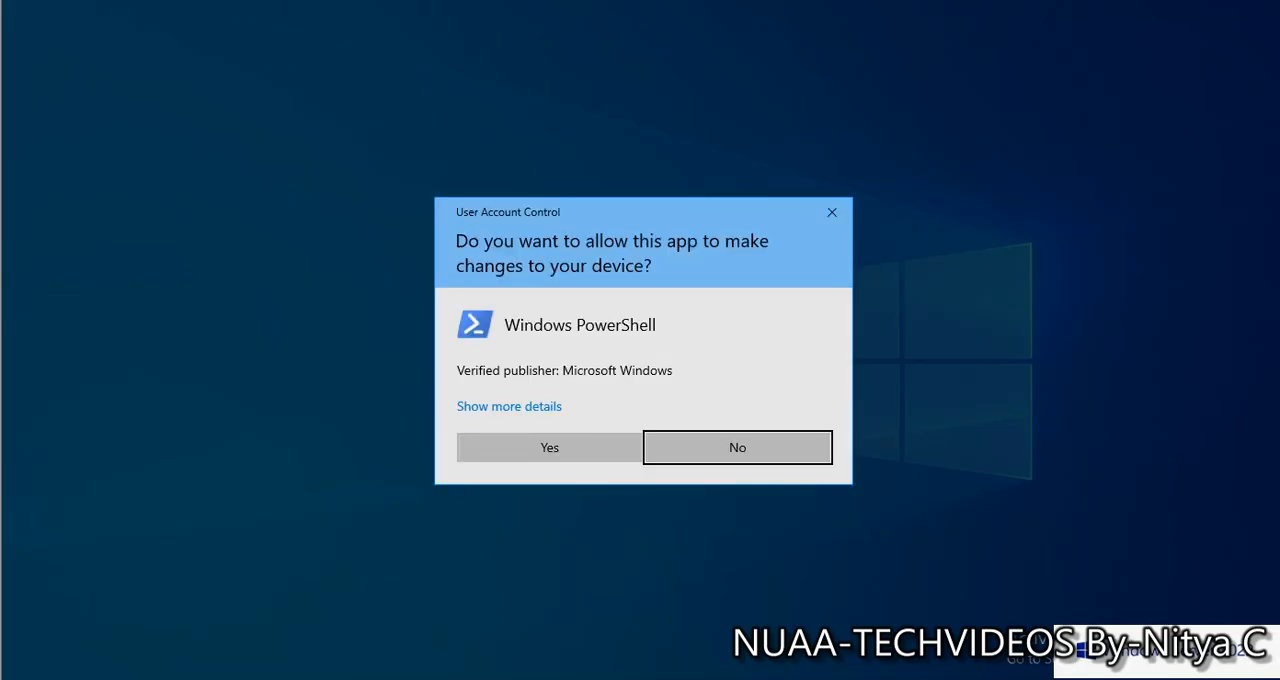
pyautogui.click(546, 446)
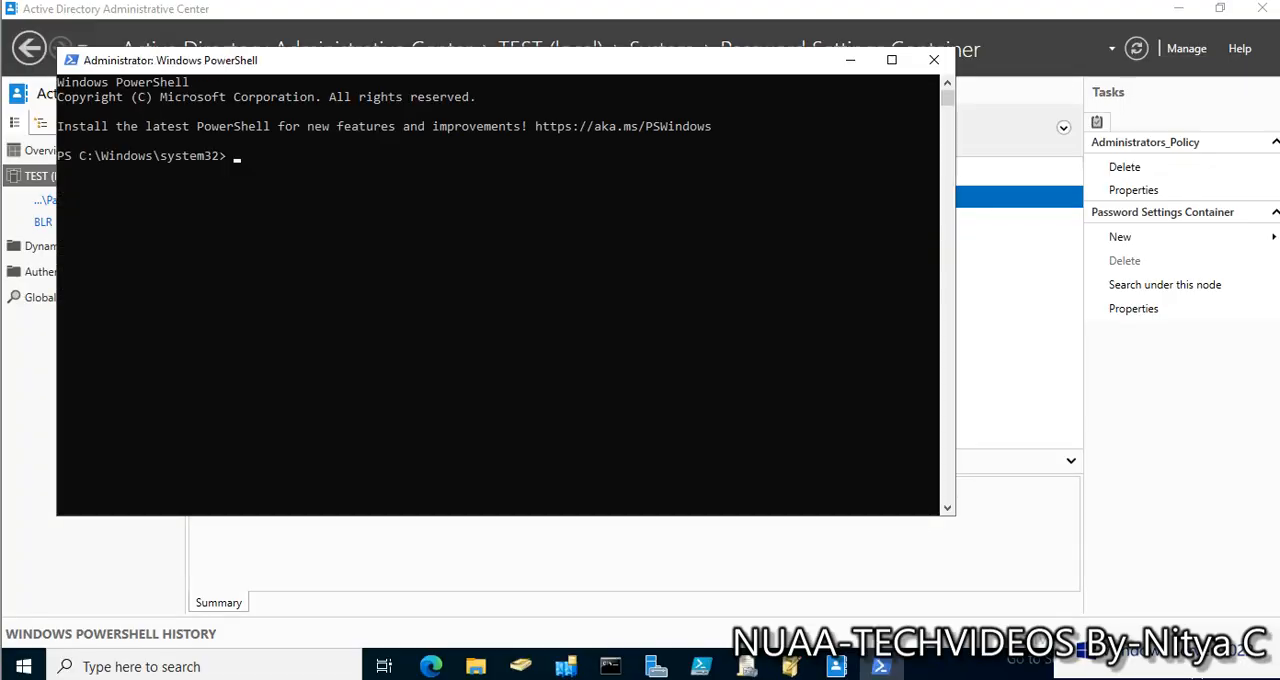
# Run Get-ADDefaultDomainPasswordPolicy and examine the default minimum password length and password history count.
pyautogui.click(420, 276)
pyautogui.write('get')
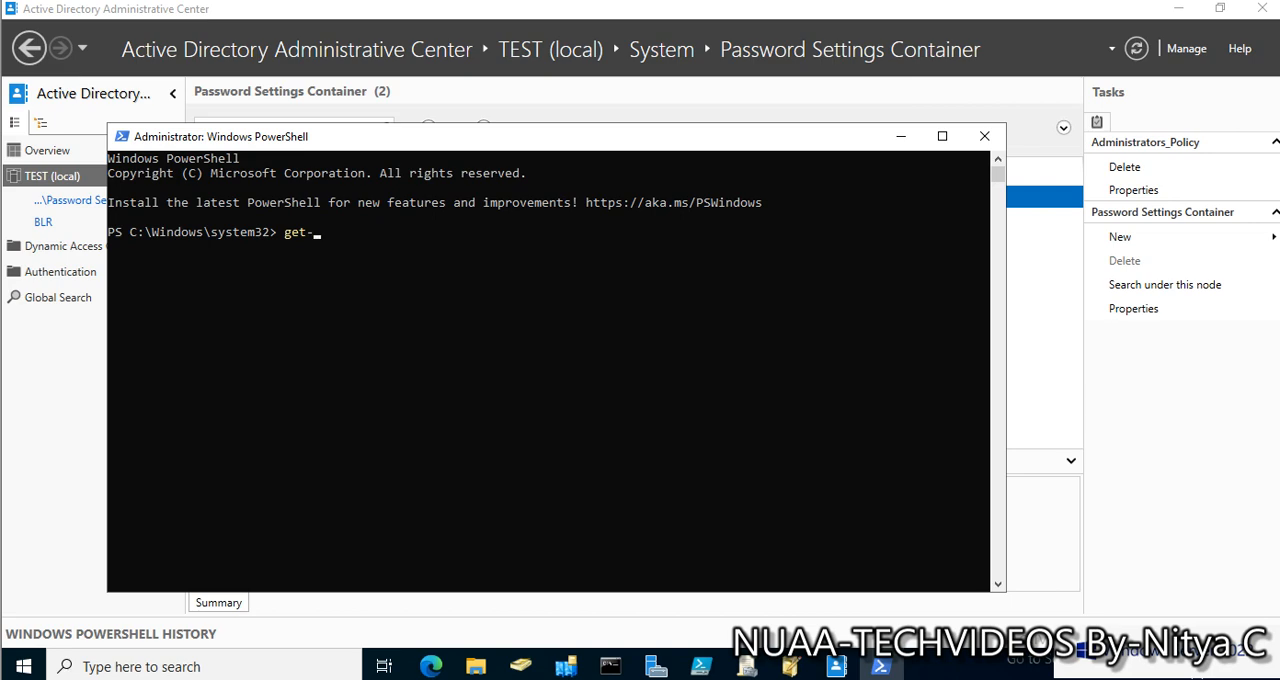
pyautogui.write('-addef')
pyautogui.press('Tab')
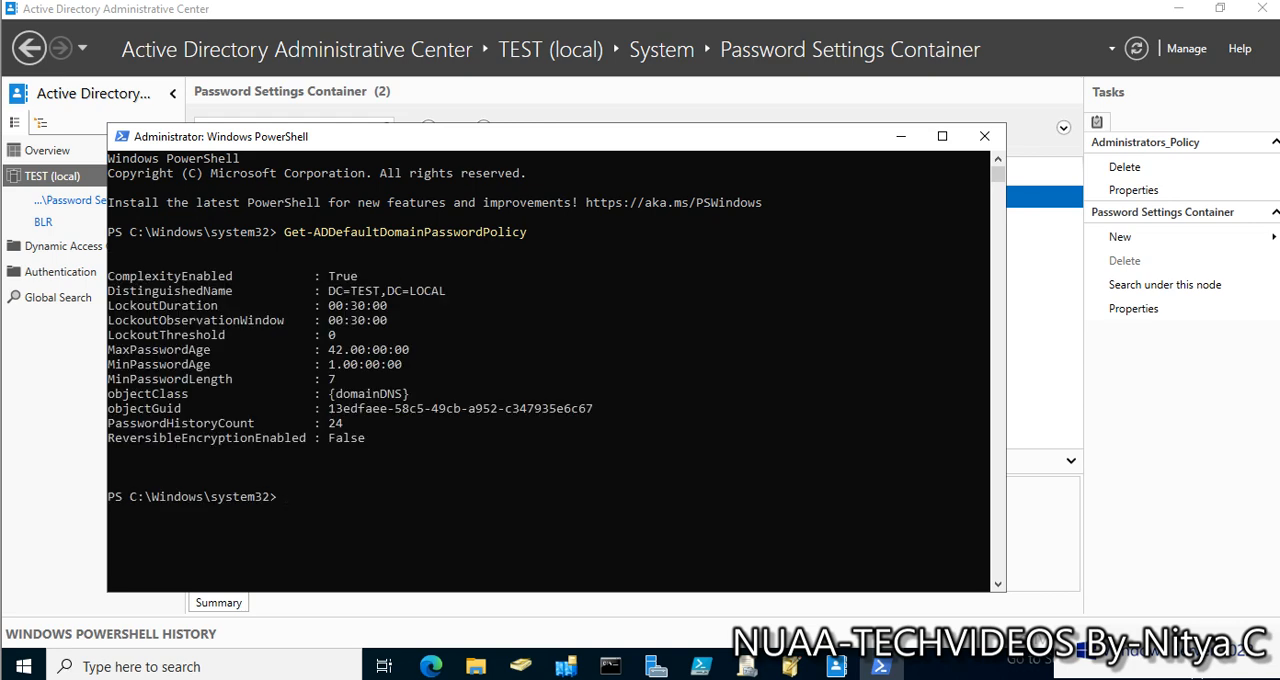
pyautogui.moveTo(328, 349); pyautogui.dragTo(350, 379)
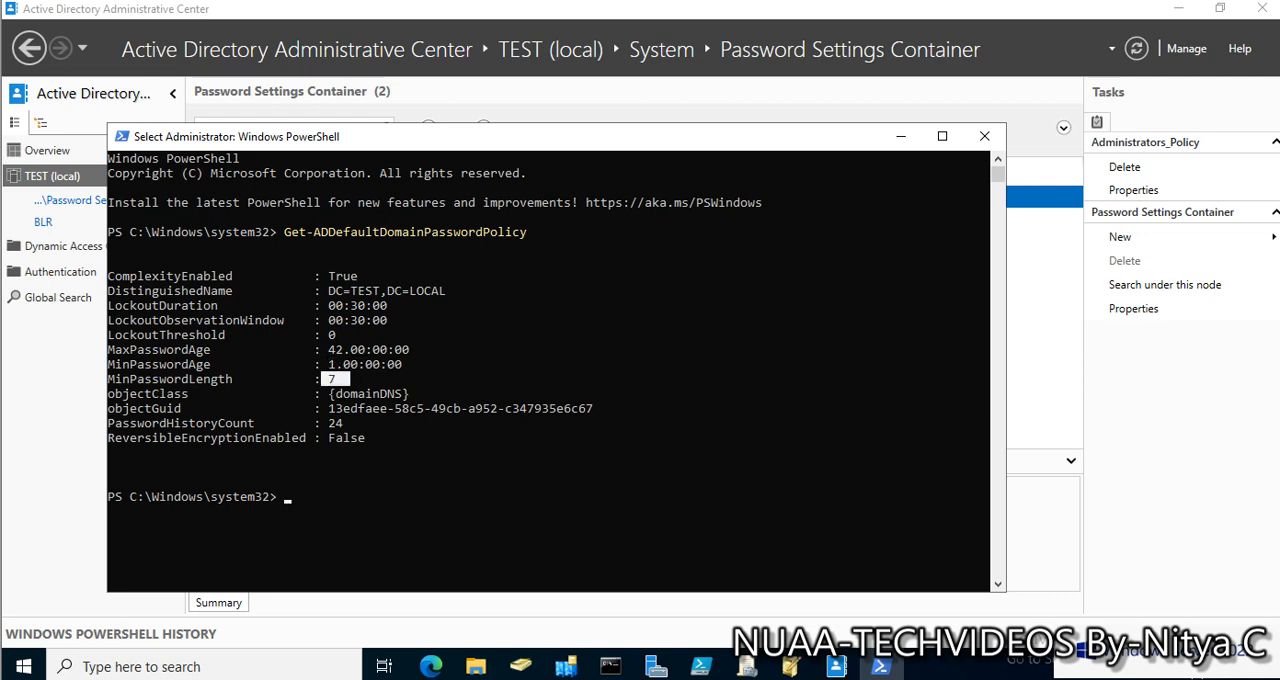
pyautogui.moveTo(321, 423); pyautogui.dragTo(357, 423)
pyautogui.click(354, 496)
# Run Get-ADFineGrainedPasswordPolicy with the filter * to list all fine-grained password policies.
pyautogui.write('get-ad')
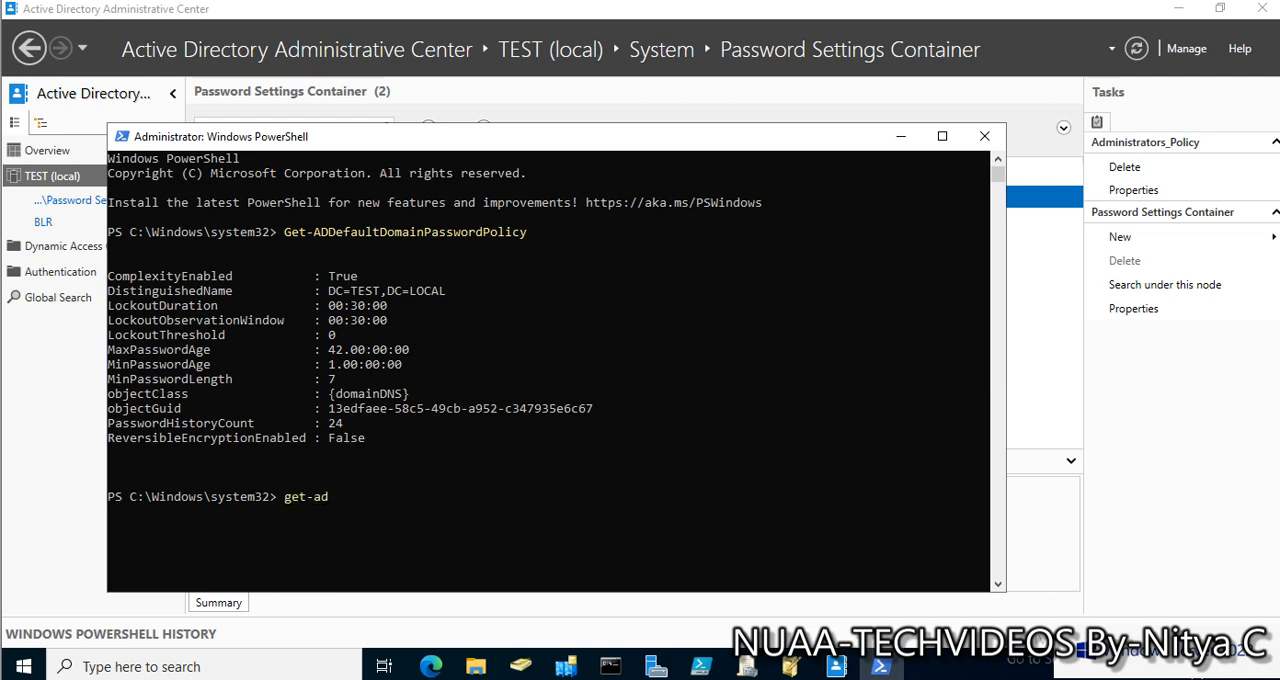
pyautogui.write('fin')
pyautogui.press('Tab')
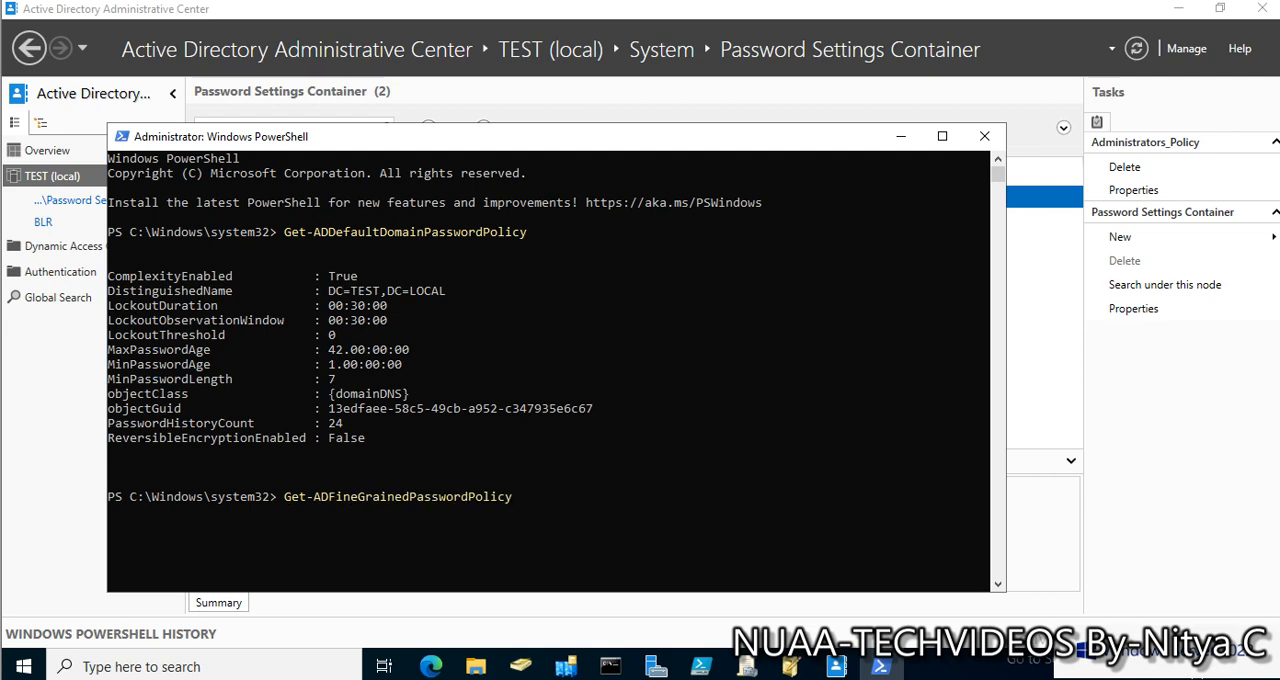
pyautogui.press('Return')
pyautogui.scroll(-1, 556, 370)
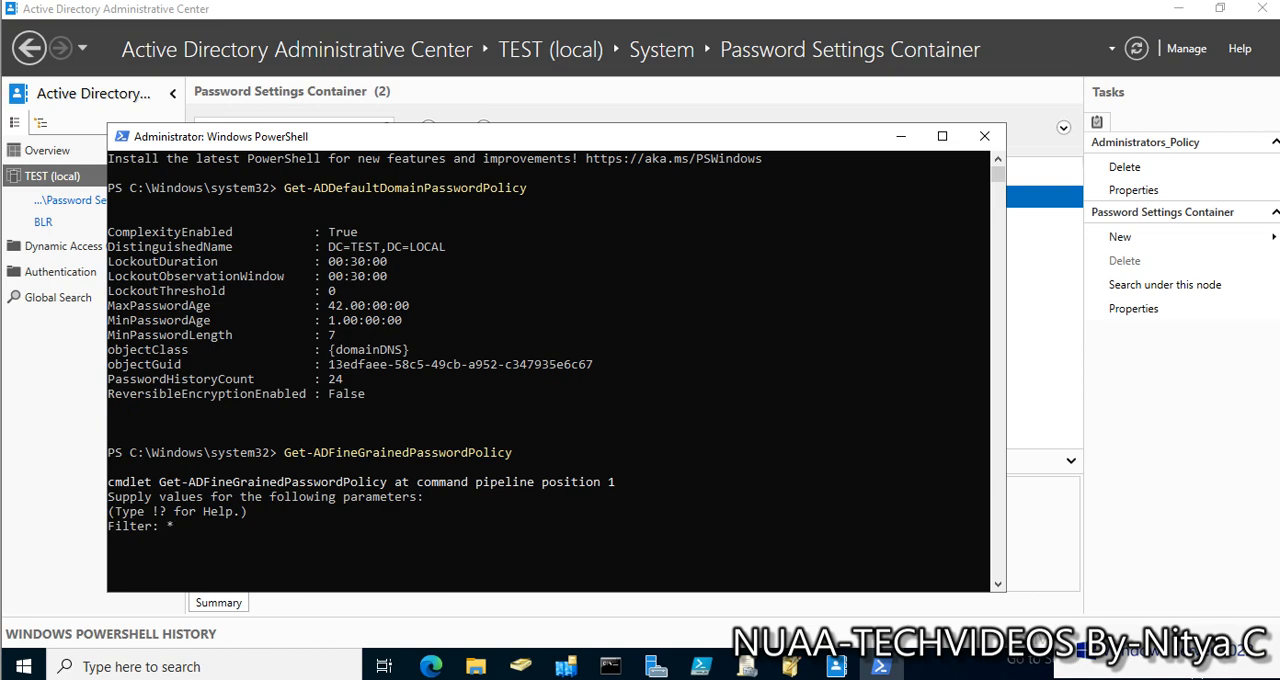
pyautogui.press('Return')
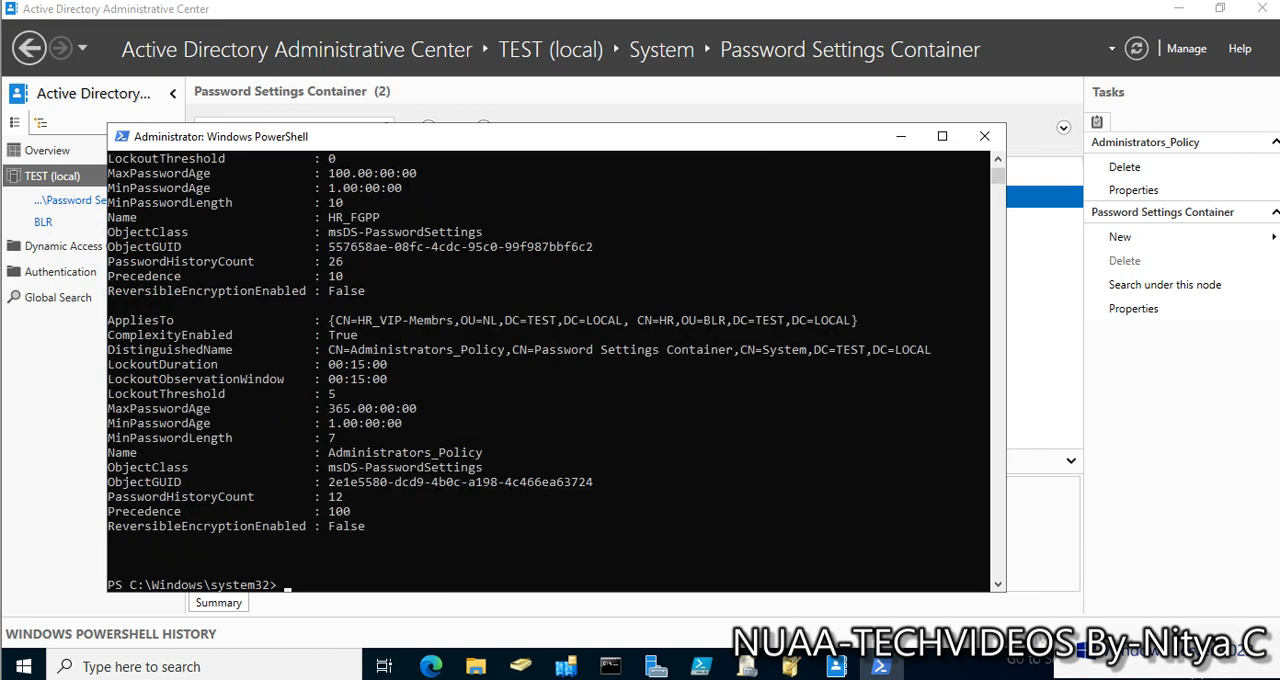
# Examine the HR_FGPP entry in the listed policies, checking its AppliesTo group, complexity setting, object class and name.
pyautogui.scroll(4, 556, 370)
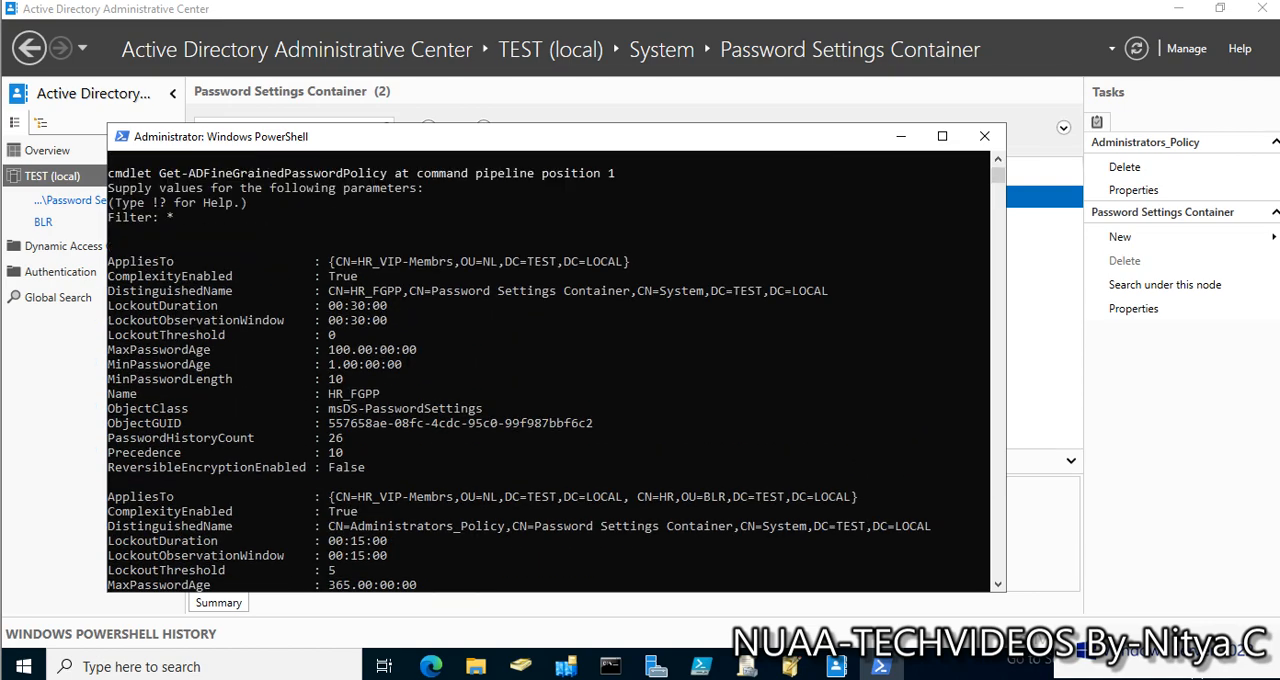
pyautogui.scroll(-1, 556, 370)
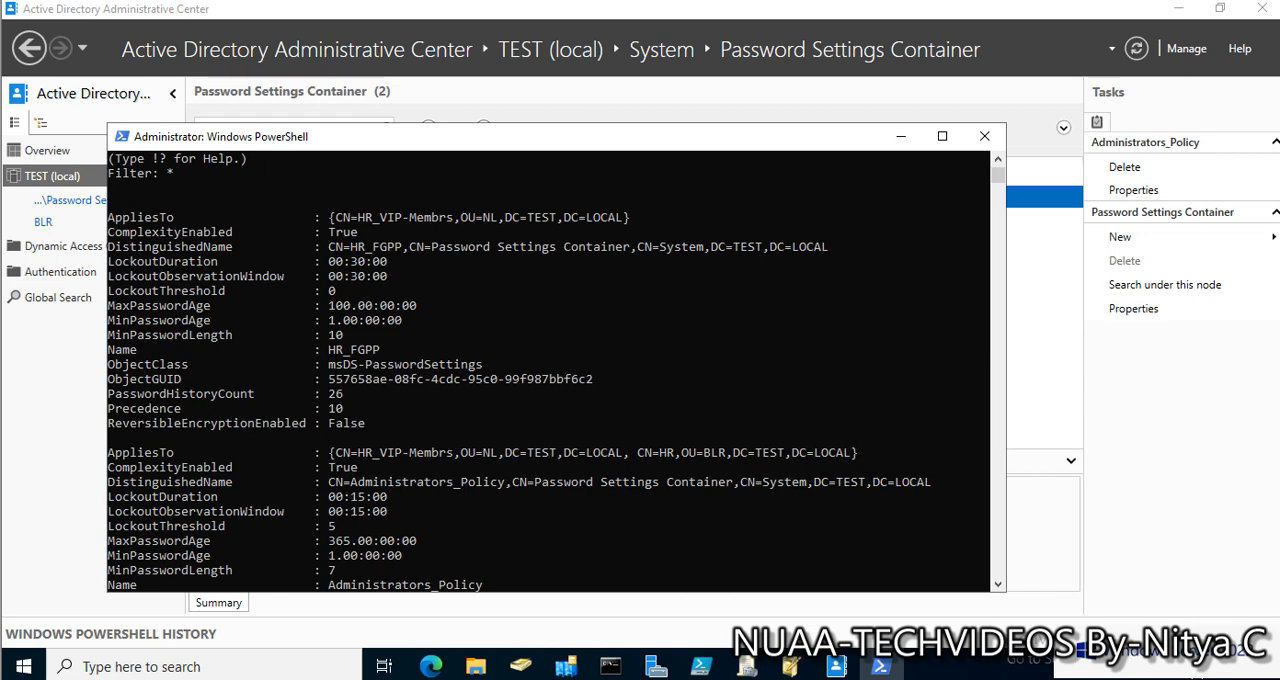
pyautogui.moveTo(329, 217); pyautogui.dragTo(622, 217)
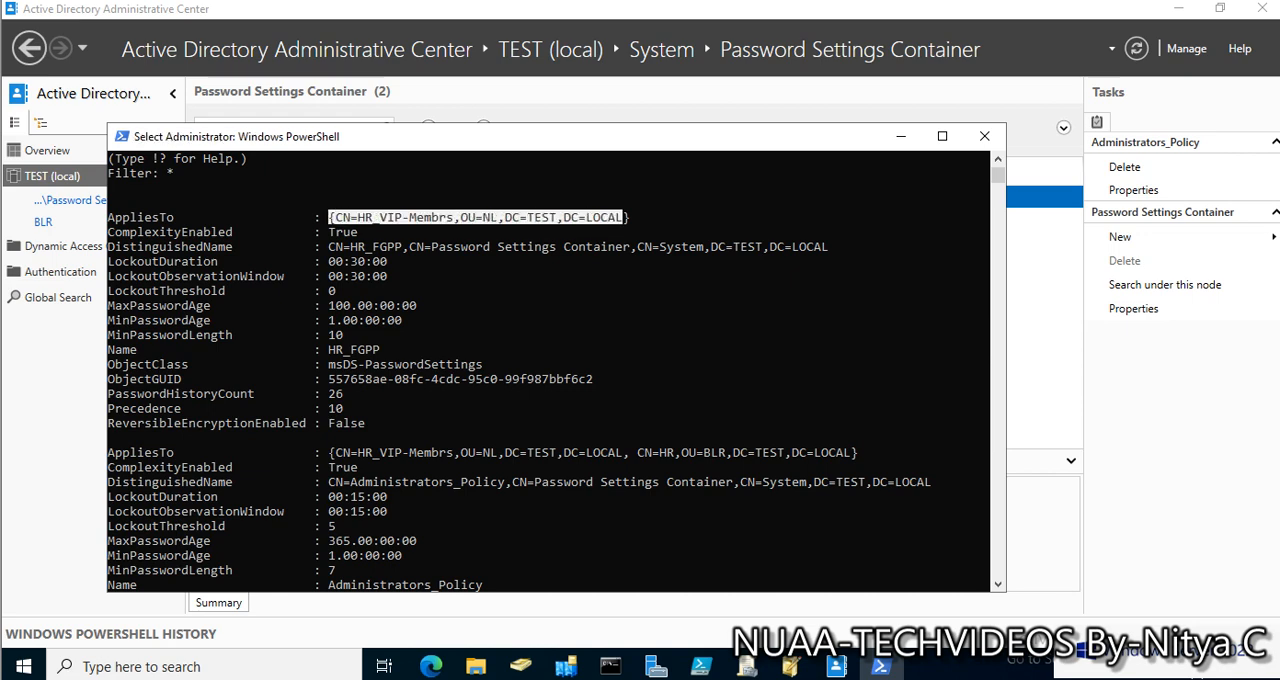
pyautogui.click(360, 231)
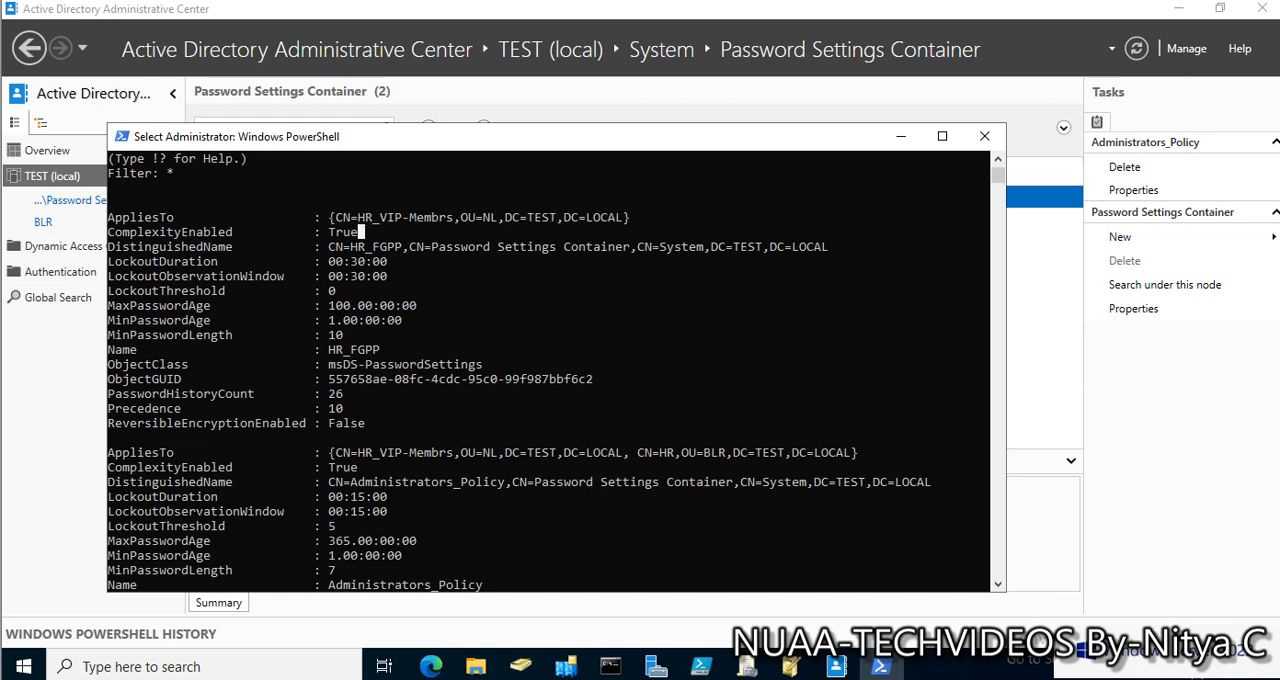
pyautogui.scroll(-1, 556, 370)
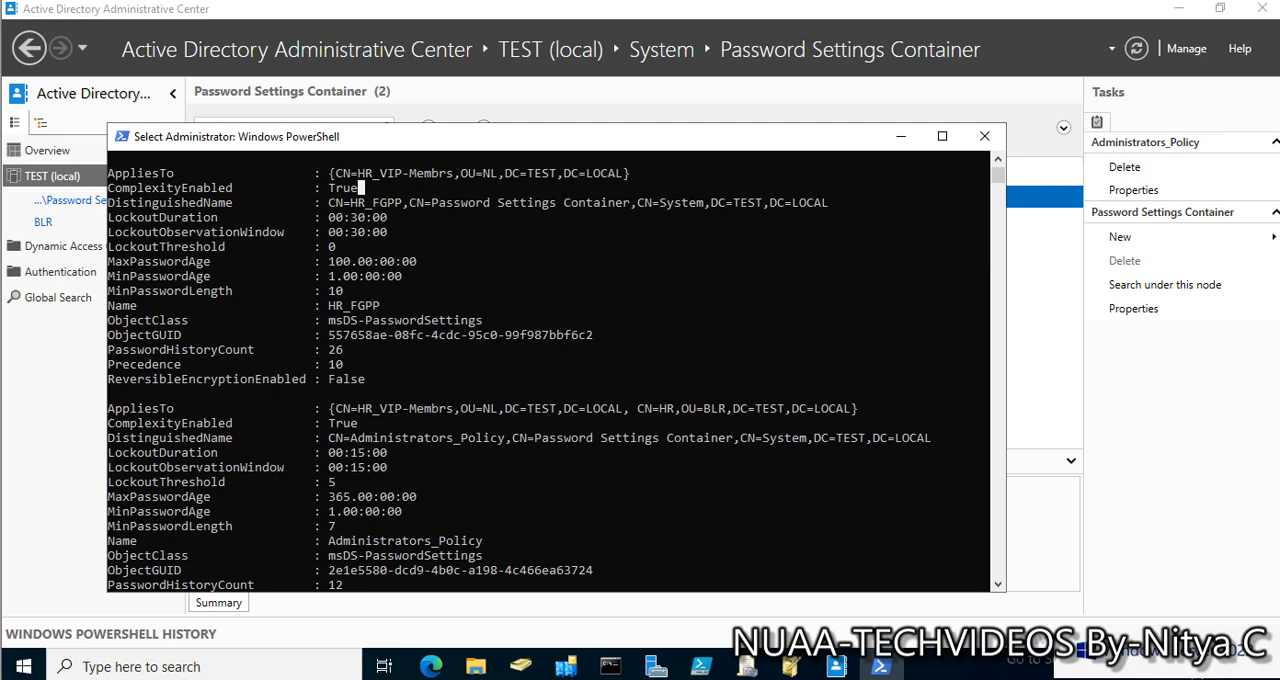
pyautogui.scroll(-1, 556, 370)
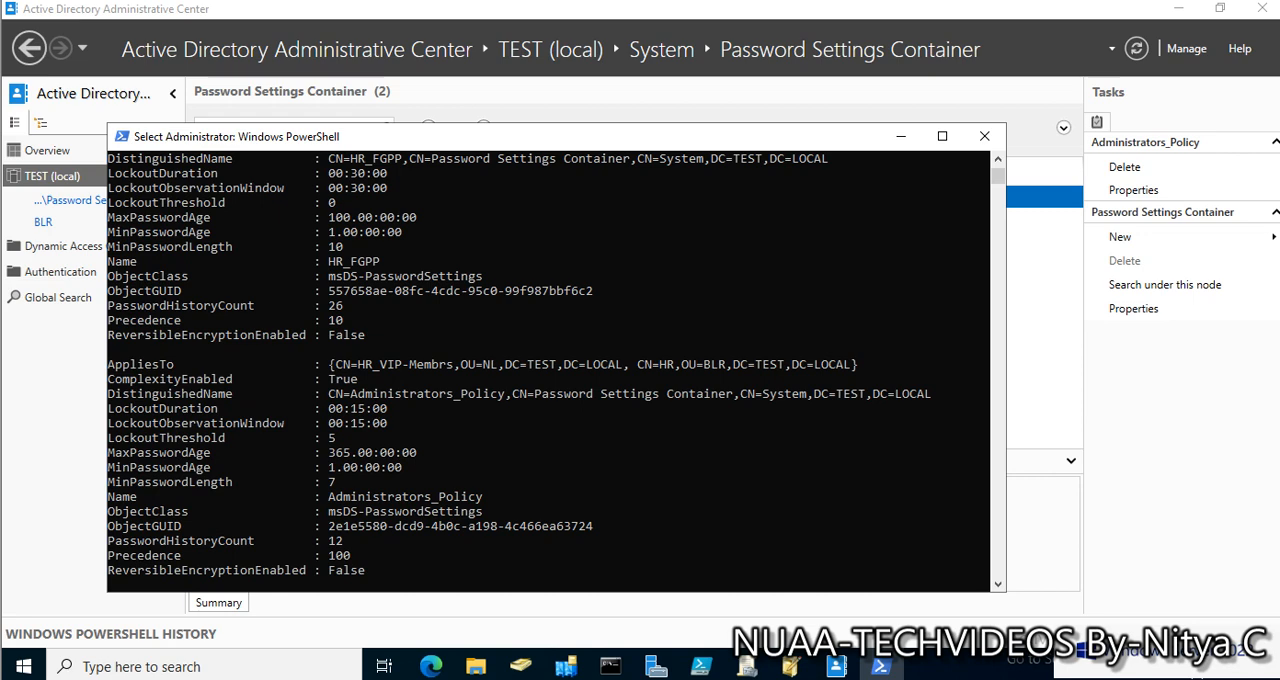
pyautogui.scroll(1, 556, 370)
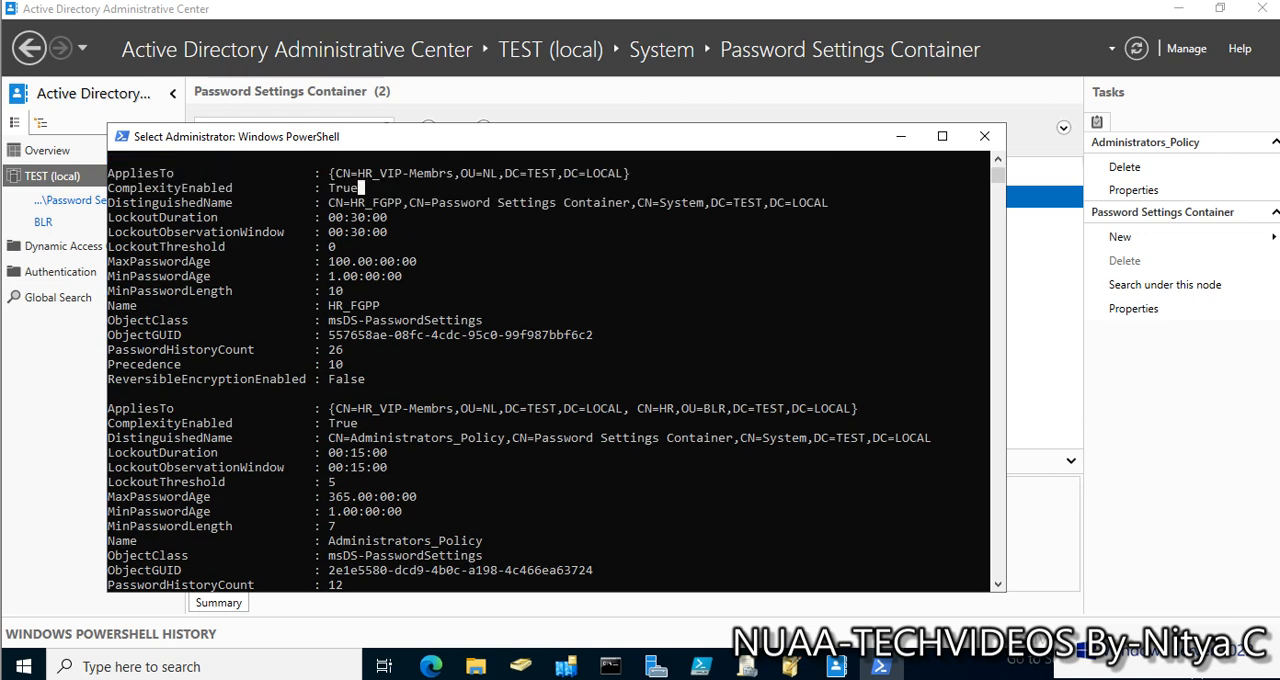
pyautogui.moveTo(329, 320); pyautogui.dragTo(468, 320)
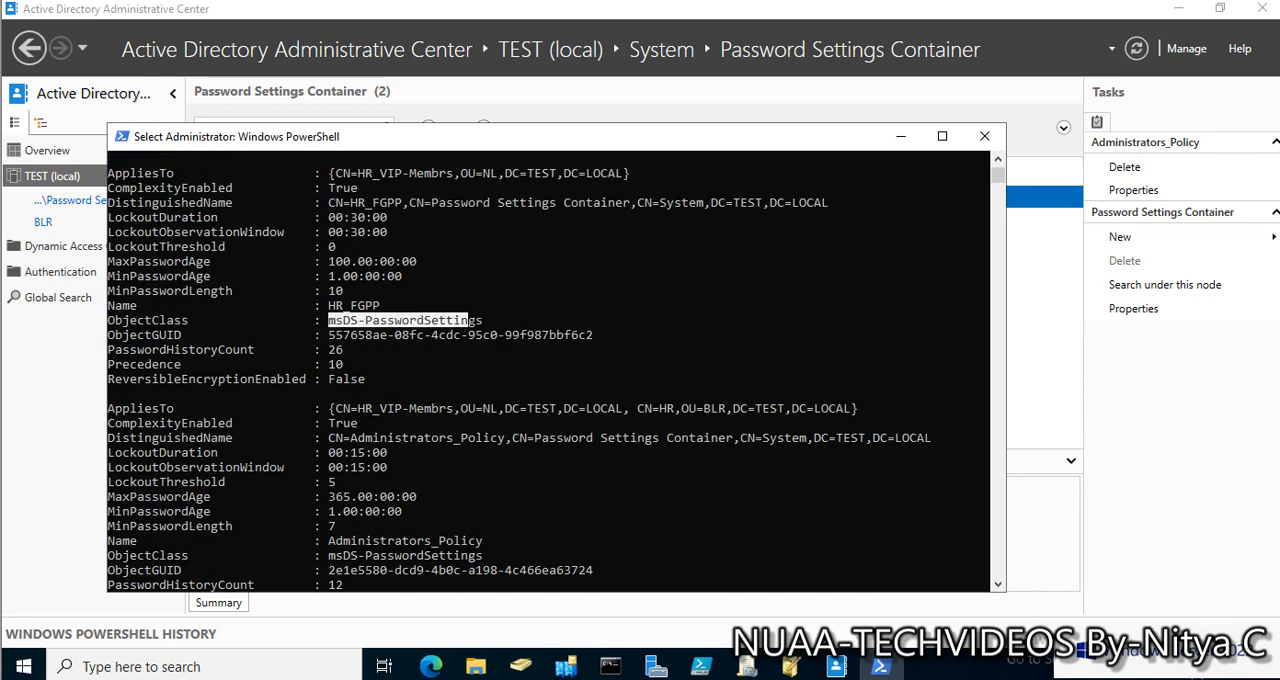
pyautogui.moveTo(322, 305); pyautogui.dragTo(380, 305)
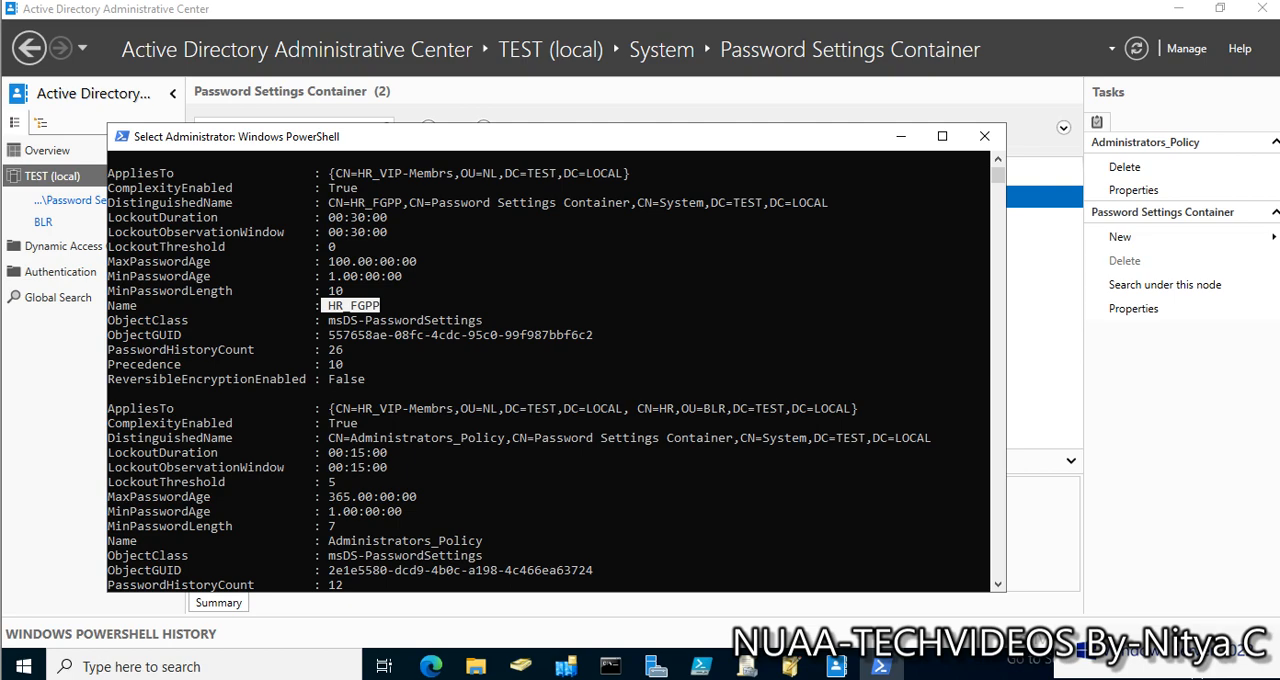
# Examine the name and precedence of Administrators_Policy, compare it with HR_FGPP, and minimize PowerShell to return to the Password Settings Container.
pyautogui.scroll(-3, 556, 370)
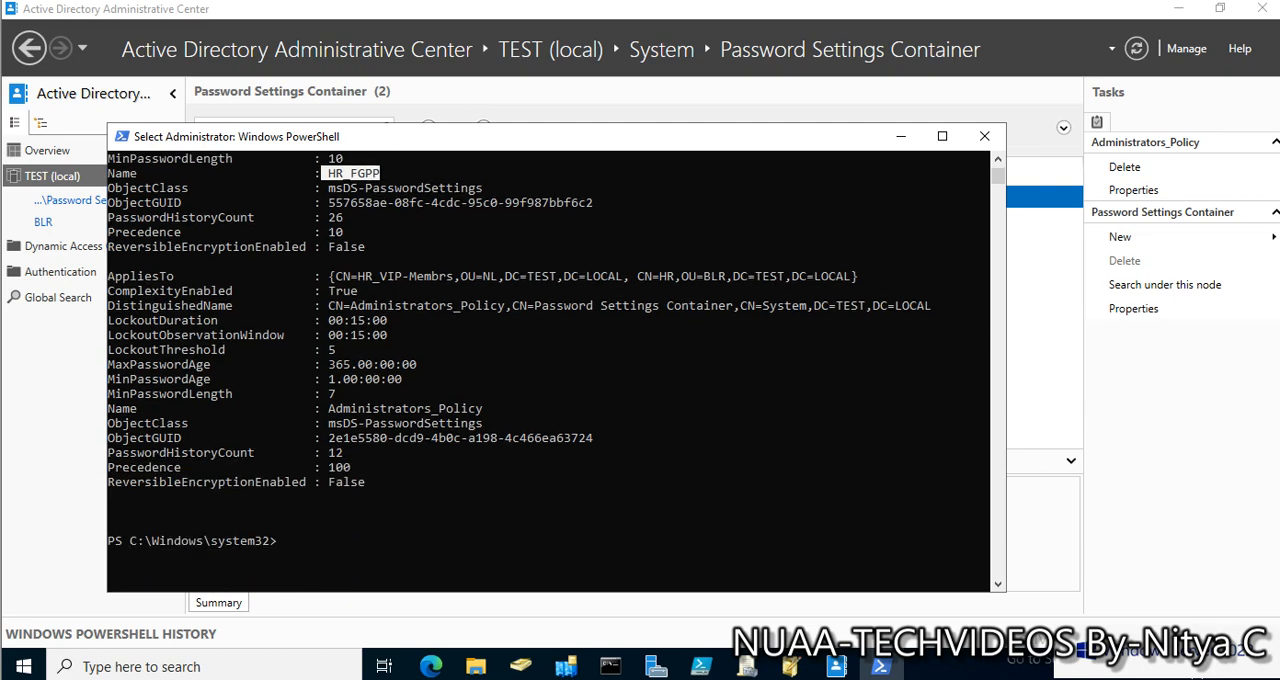
pyautogui.moveTo(328, 408); pyautogui.dragTo(484, 408)
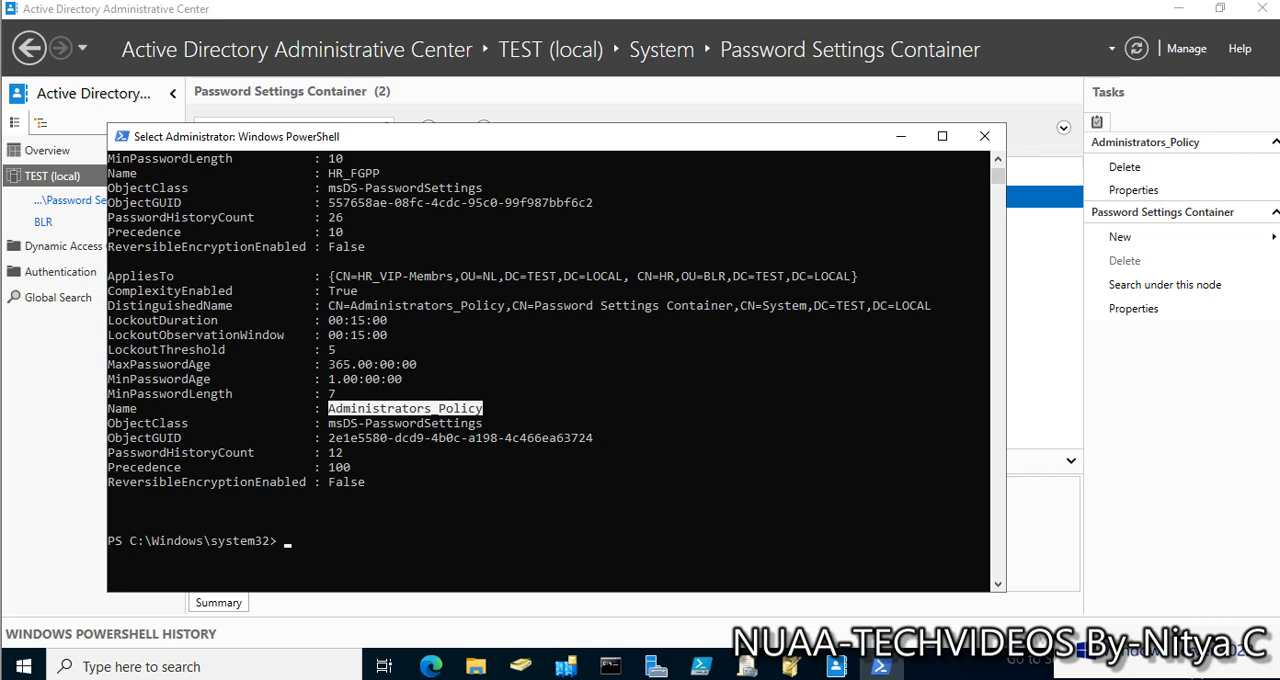
pyautogui.click(339, 467)
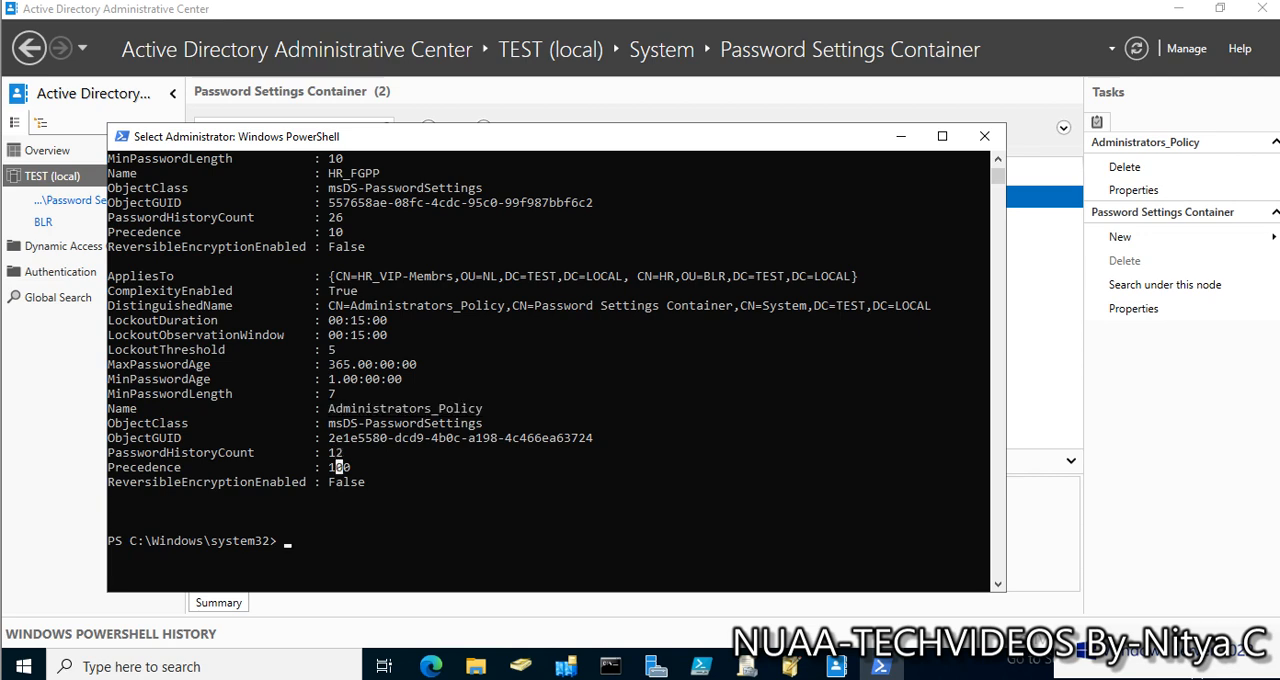
pyautogui.scroll(3, 339, 467)
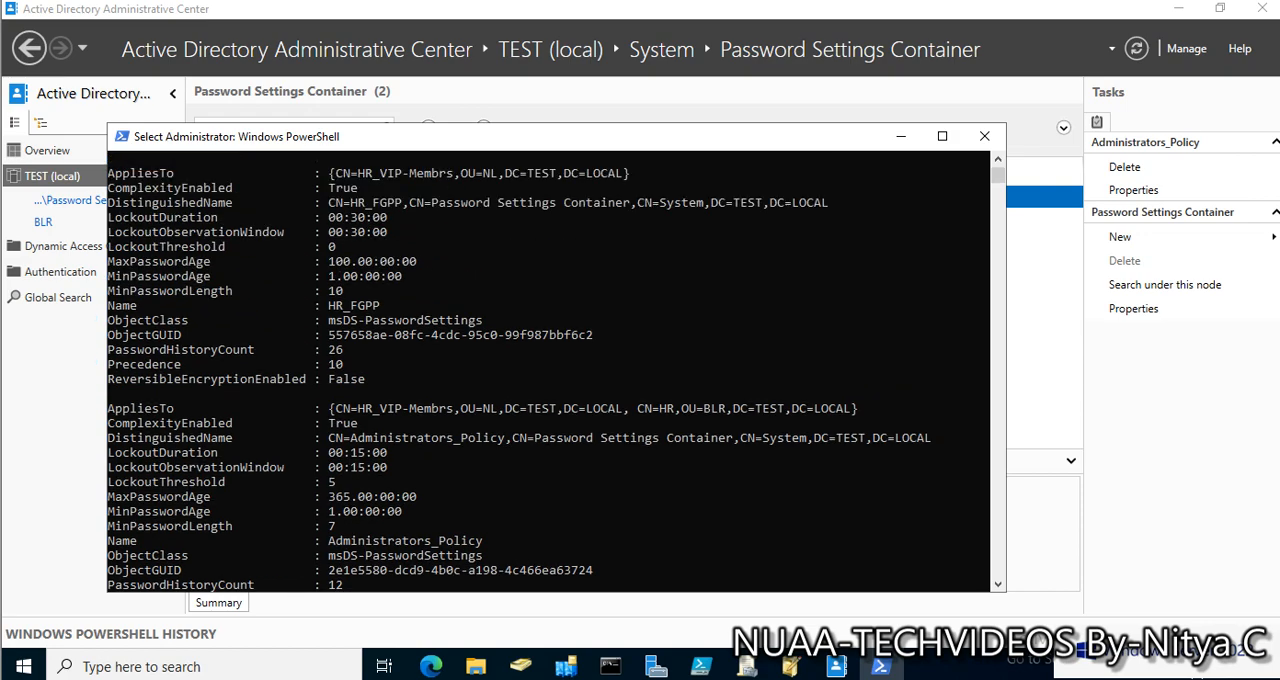
pyautogui.scroll(1, 339, 467)
pyautogui.scroll(-4, 339, 467)
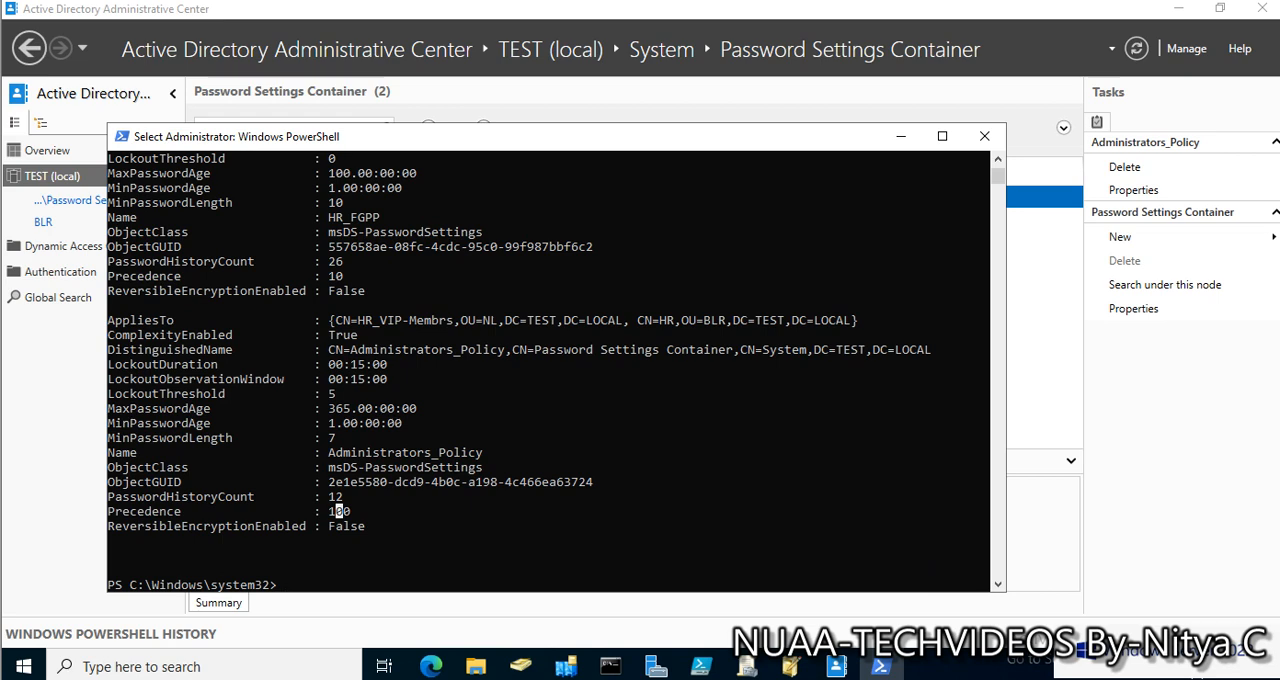
pyautogui.click(900, 136)
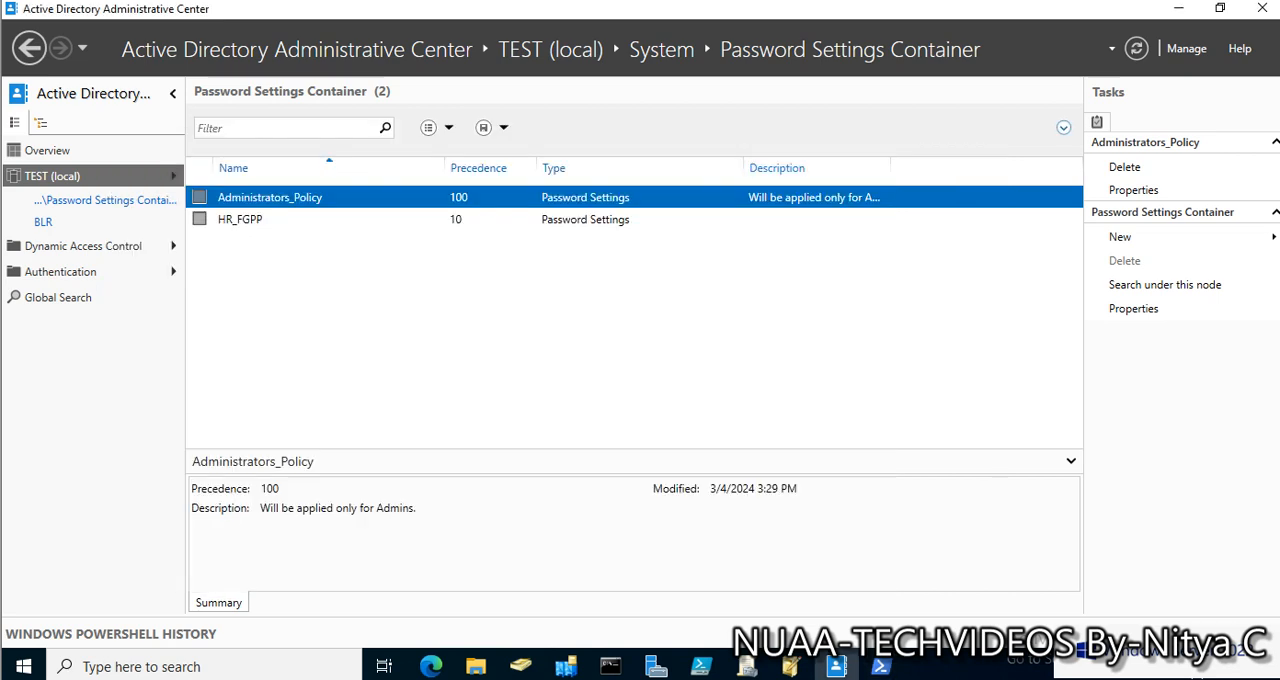